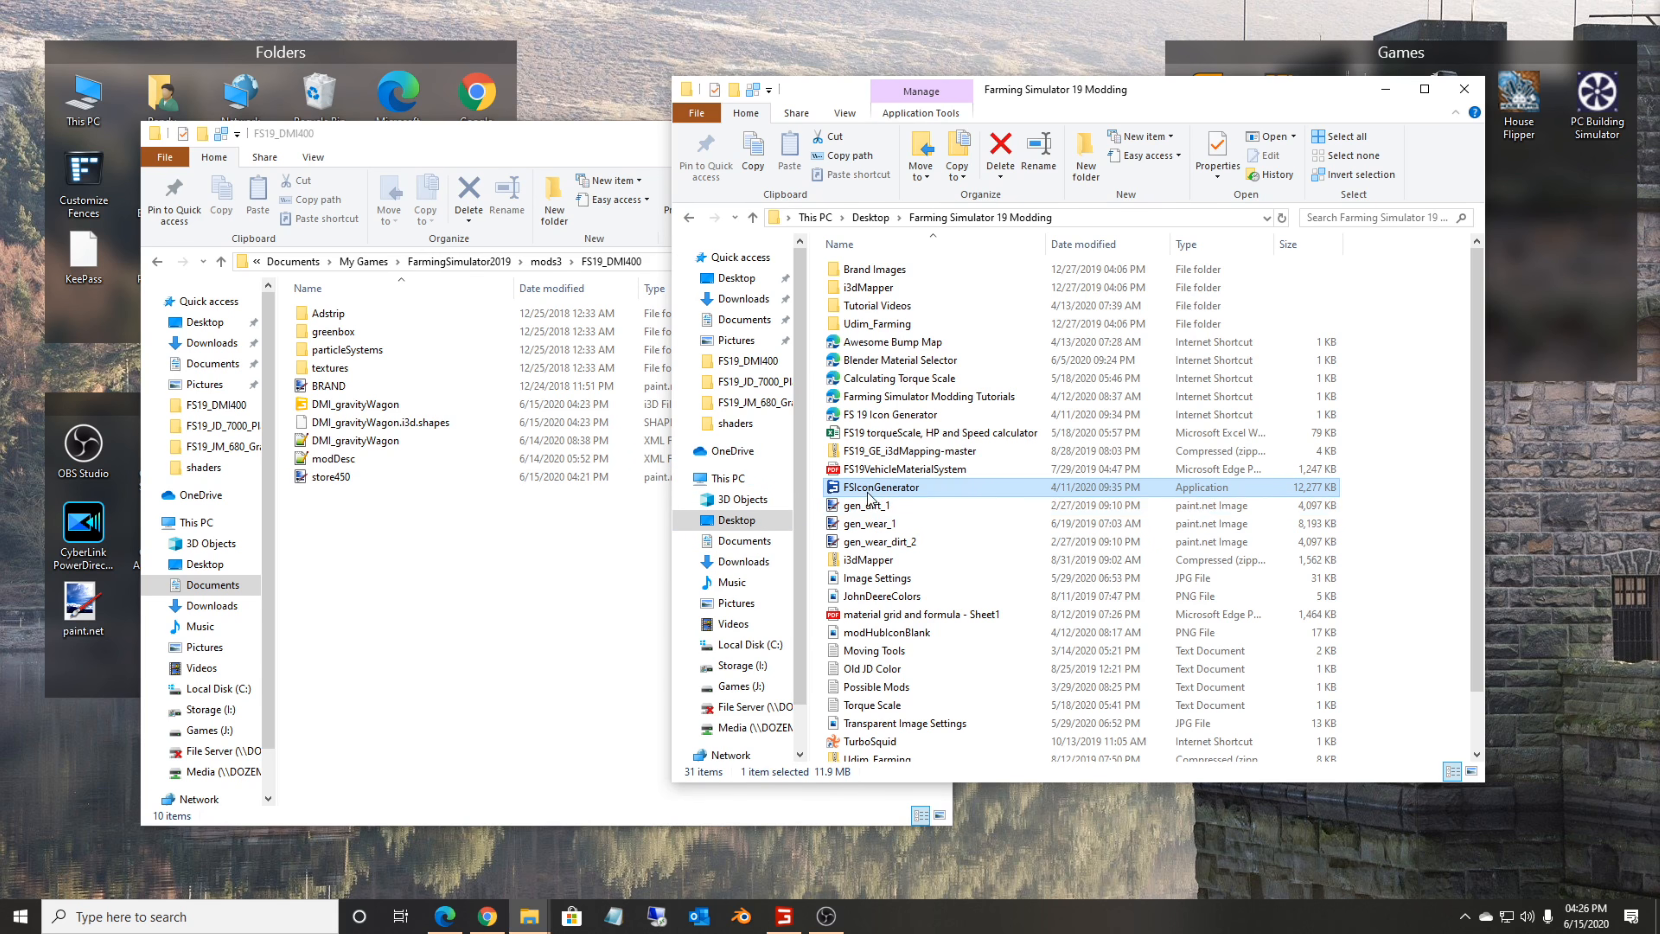
# Open the modHubIconBlank image from the Farming Simulator 19 Modding folder to view it, and close it.
pyautogui.moveTo(870, 493)
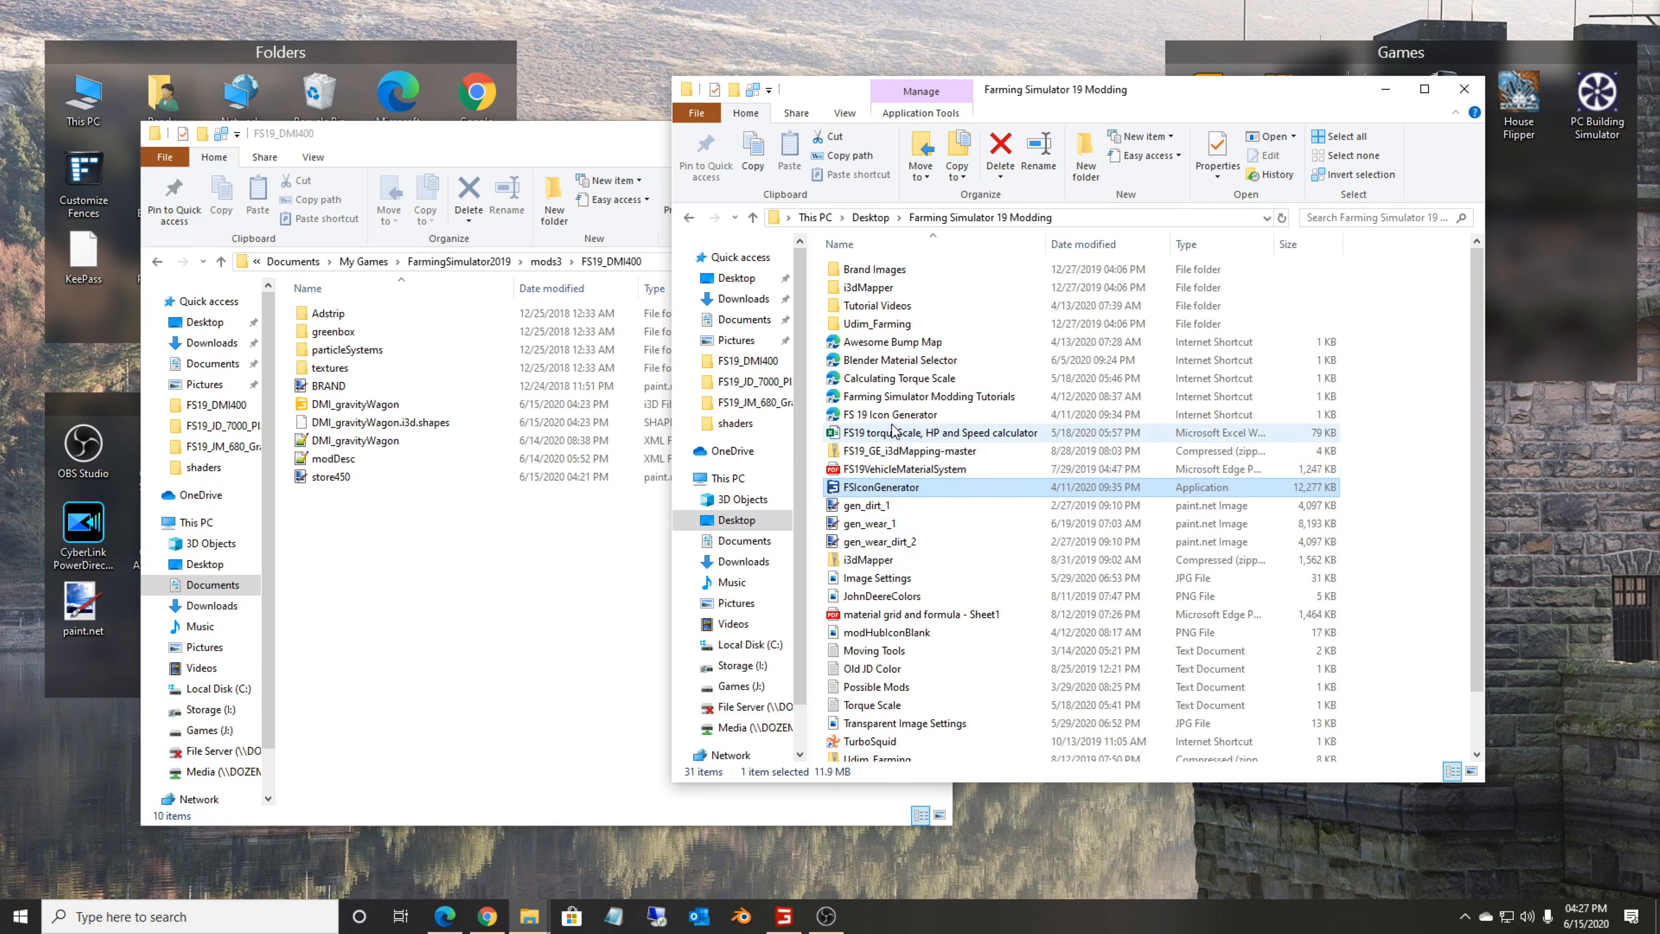
pyautogui.moveTo(895, 410)
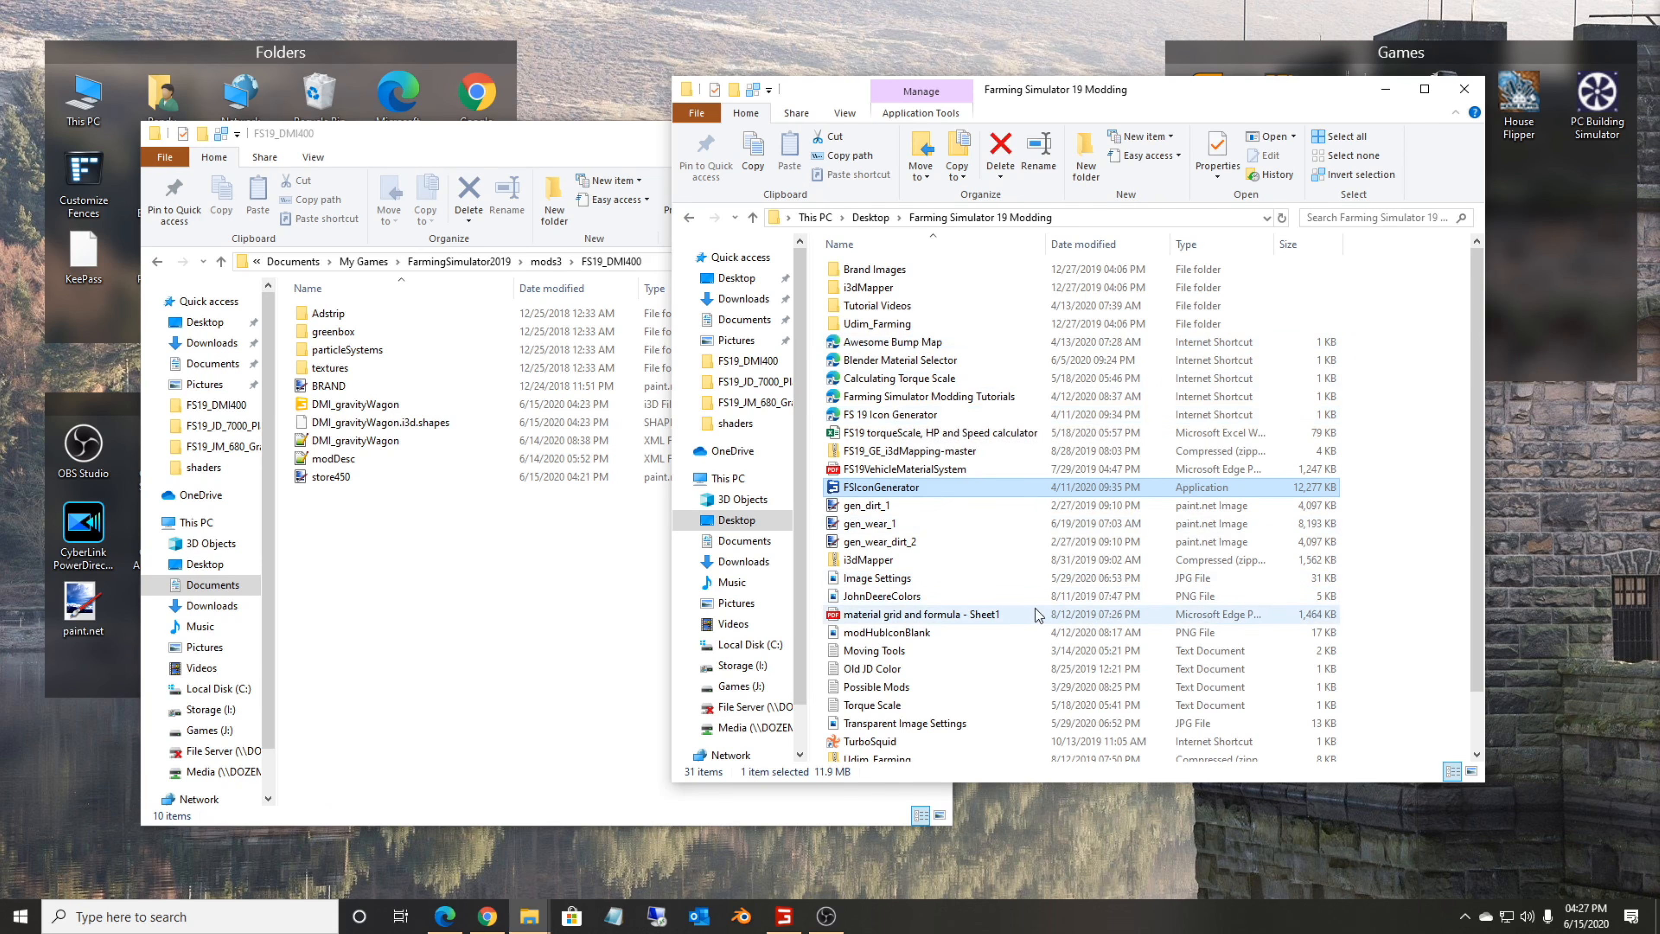
pyautogui.moveTo(929, 635)
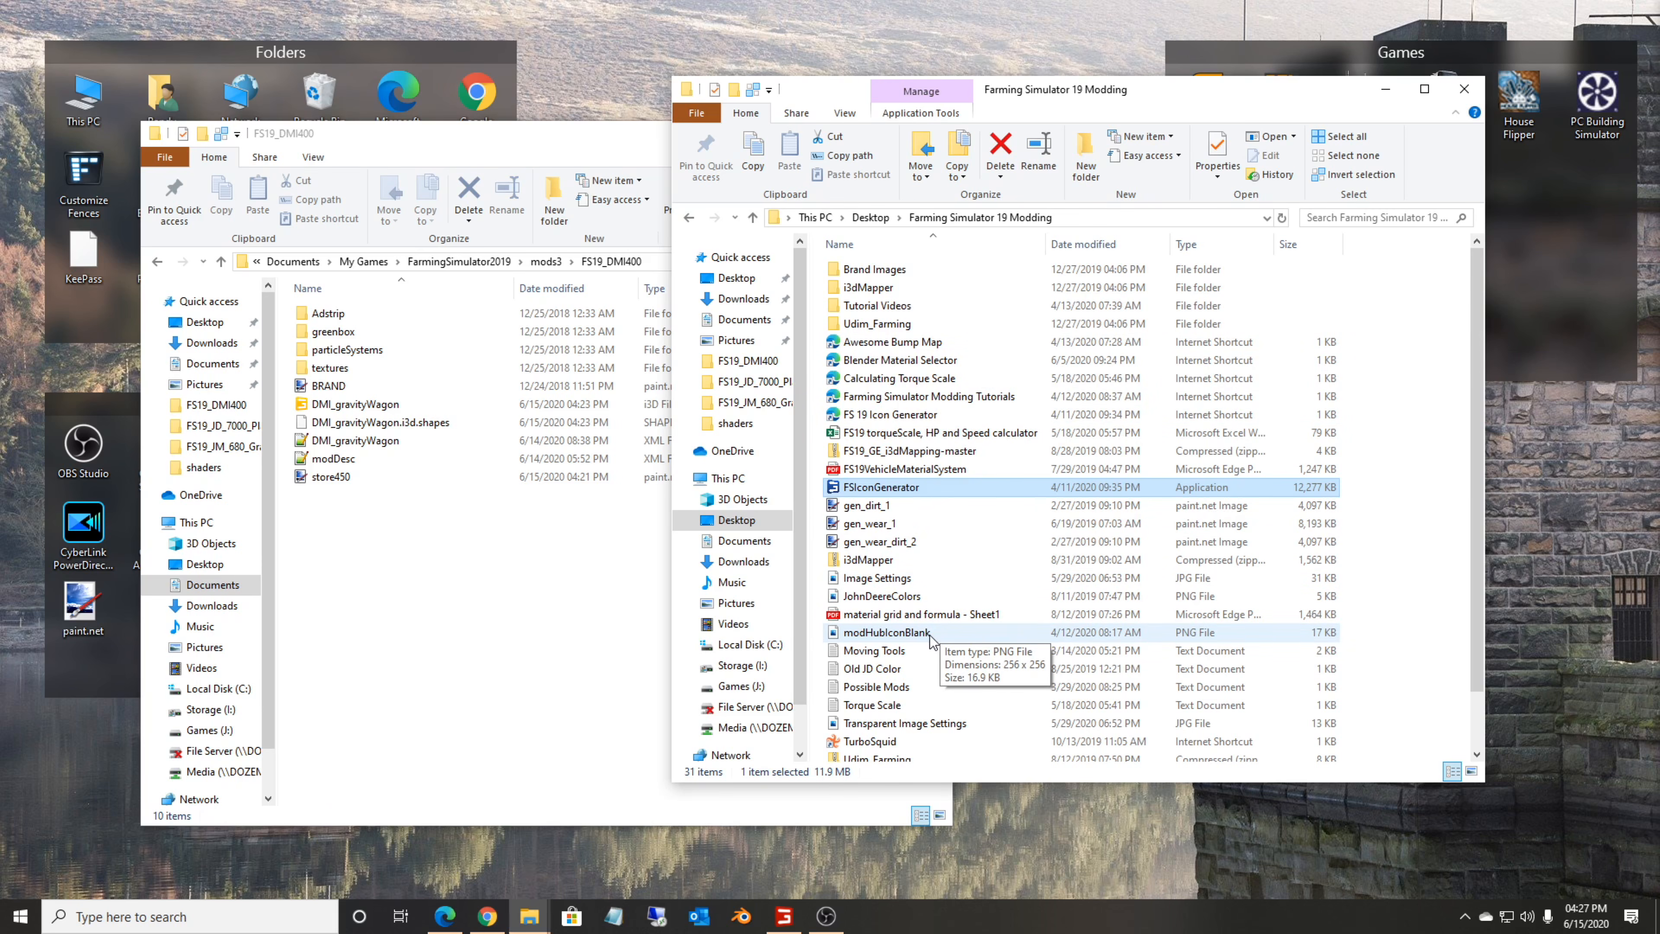
pyautogui.doubleClick(915, 633)
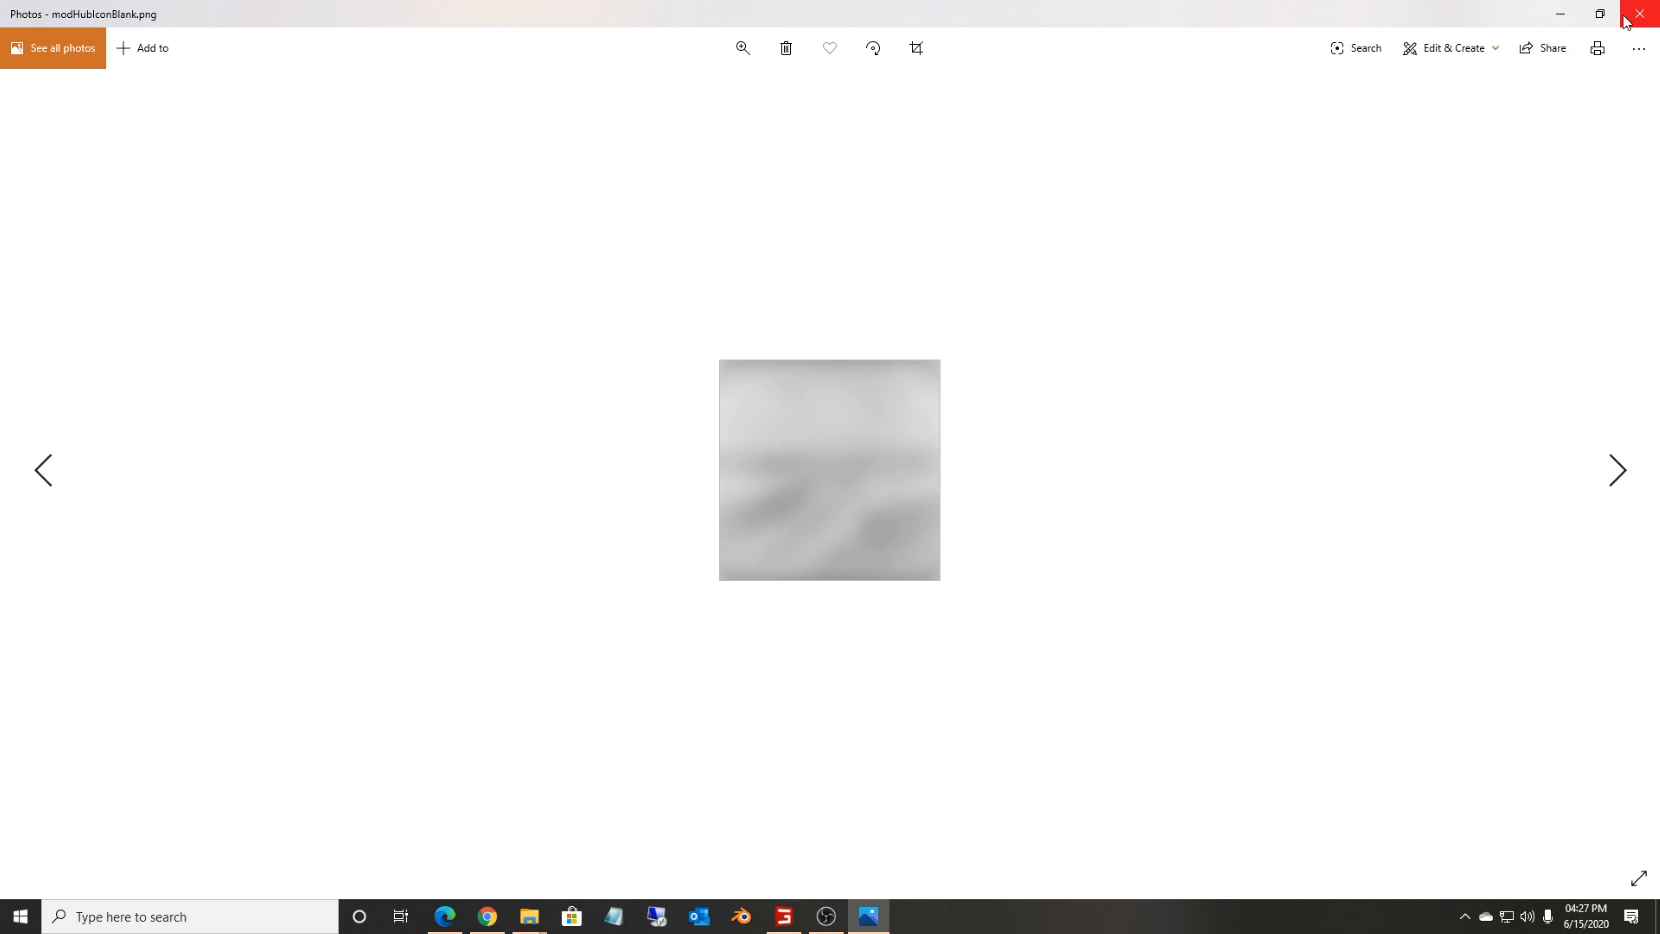
pyautogui.click(1639, 14)
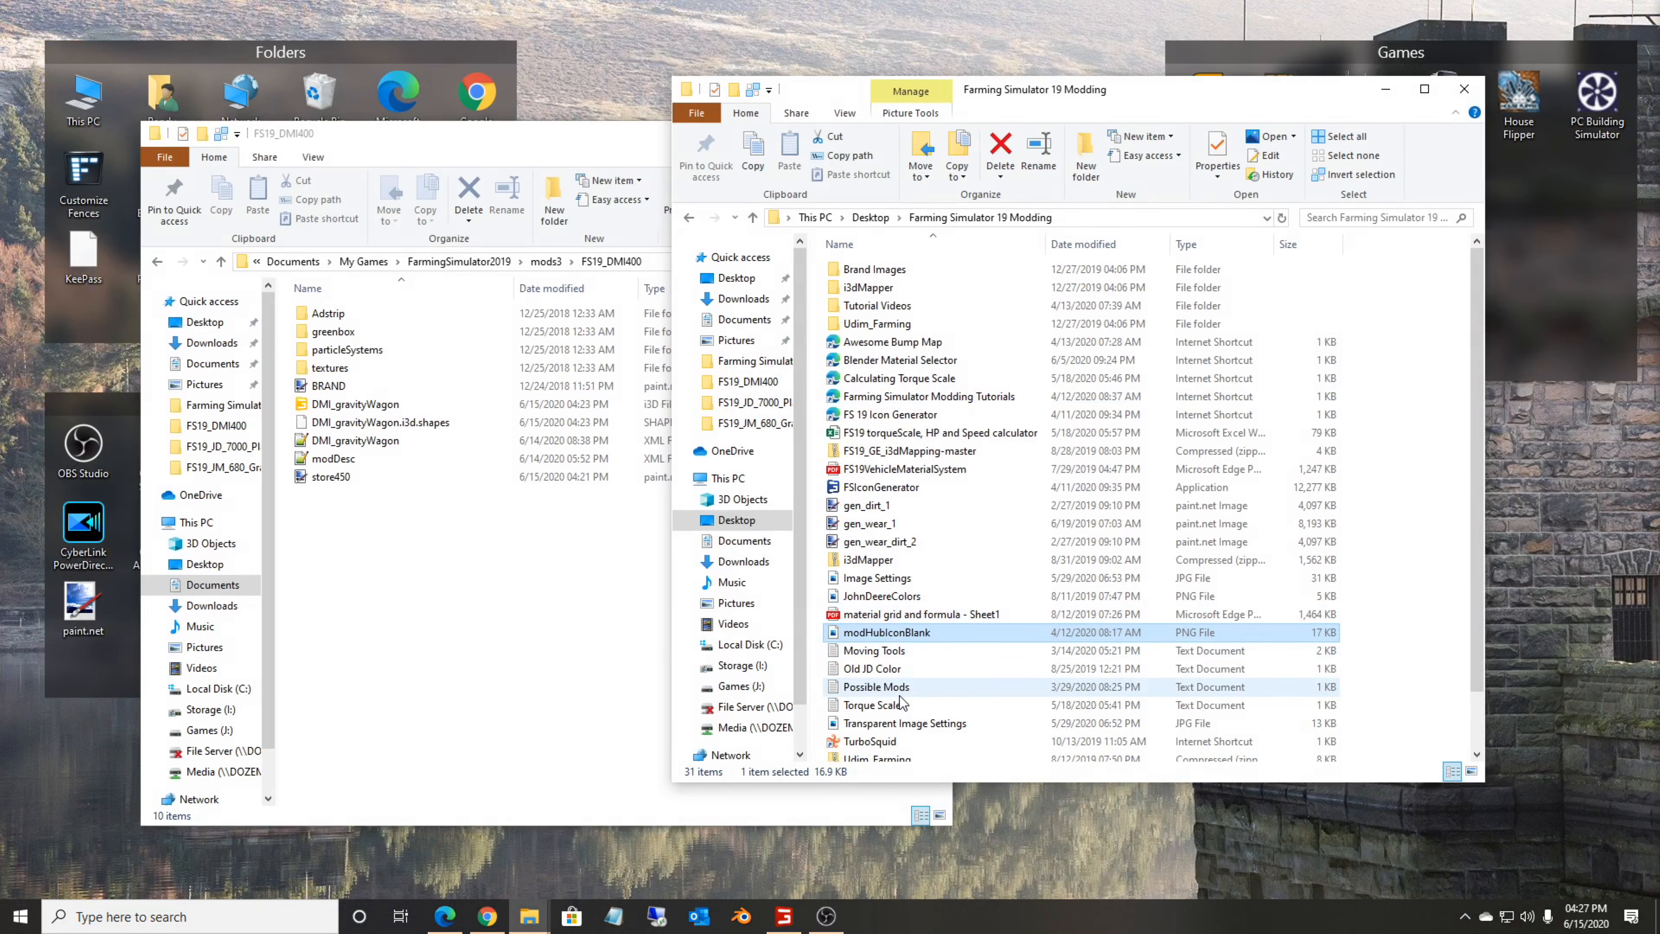
# Launch FSIconGenerator and review its game directory, editor executable and mods folder paths.
pyautogui.doubleClick(863, 485)
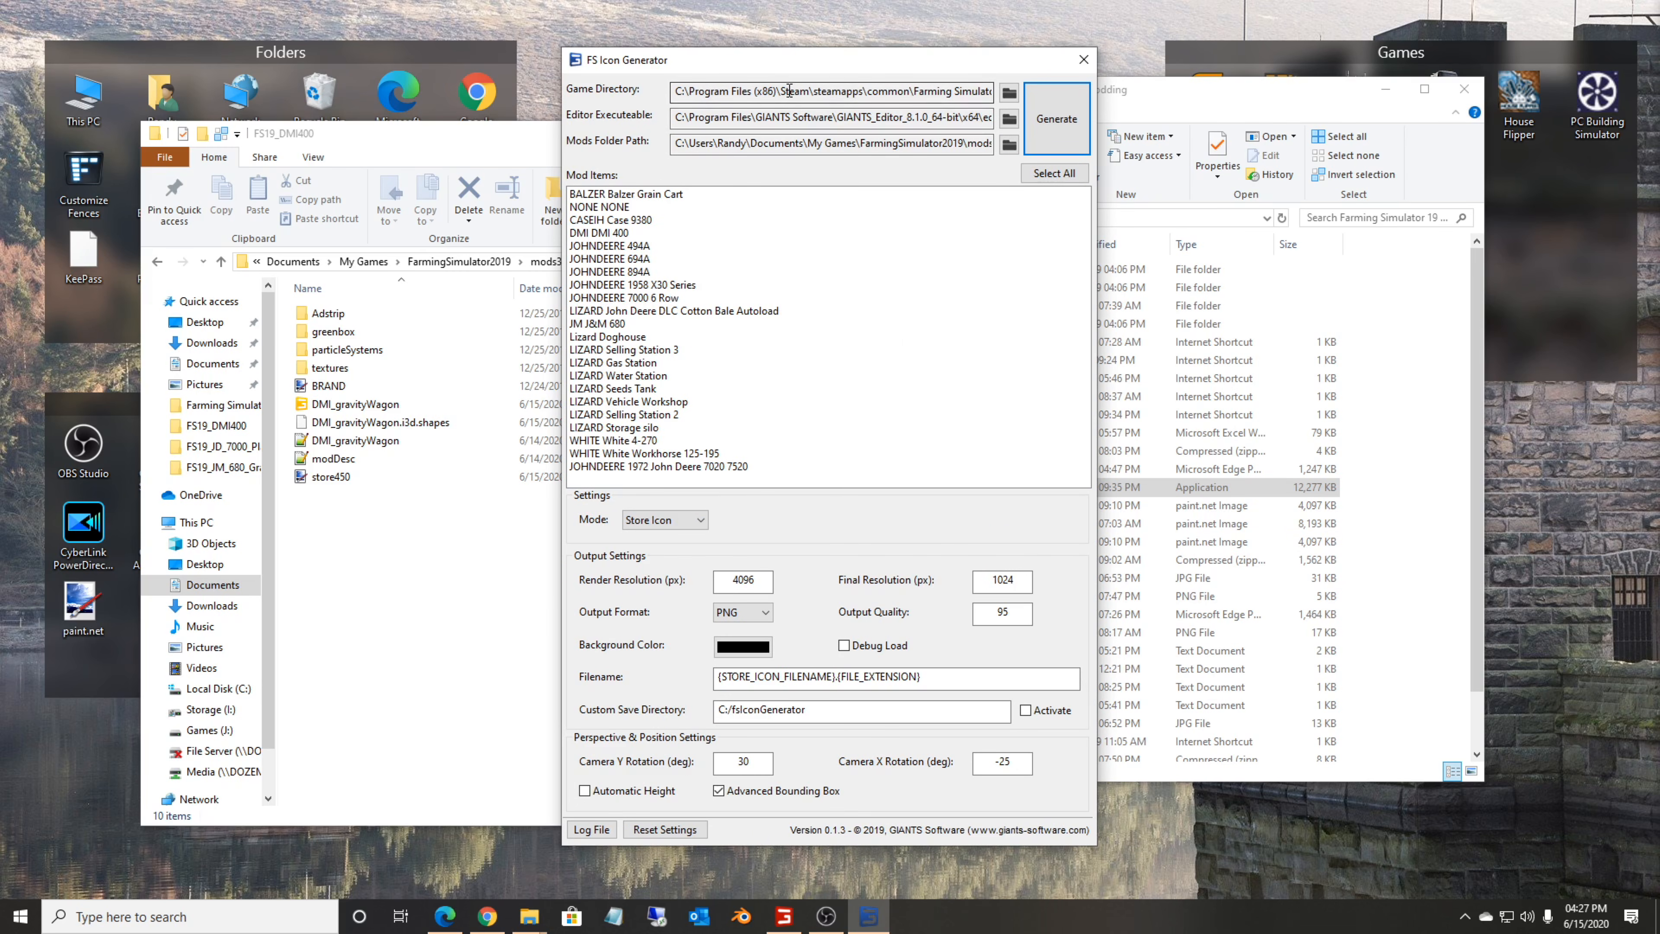
pyautogui.moveTo(784, 91); pyautogui.dragTo(1137, 93)
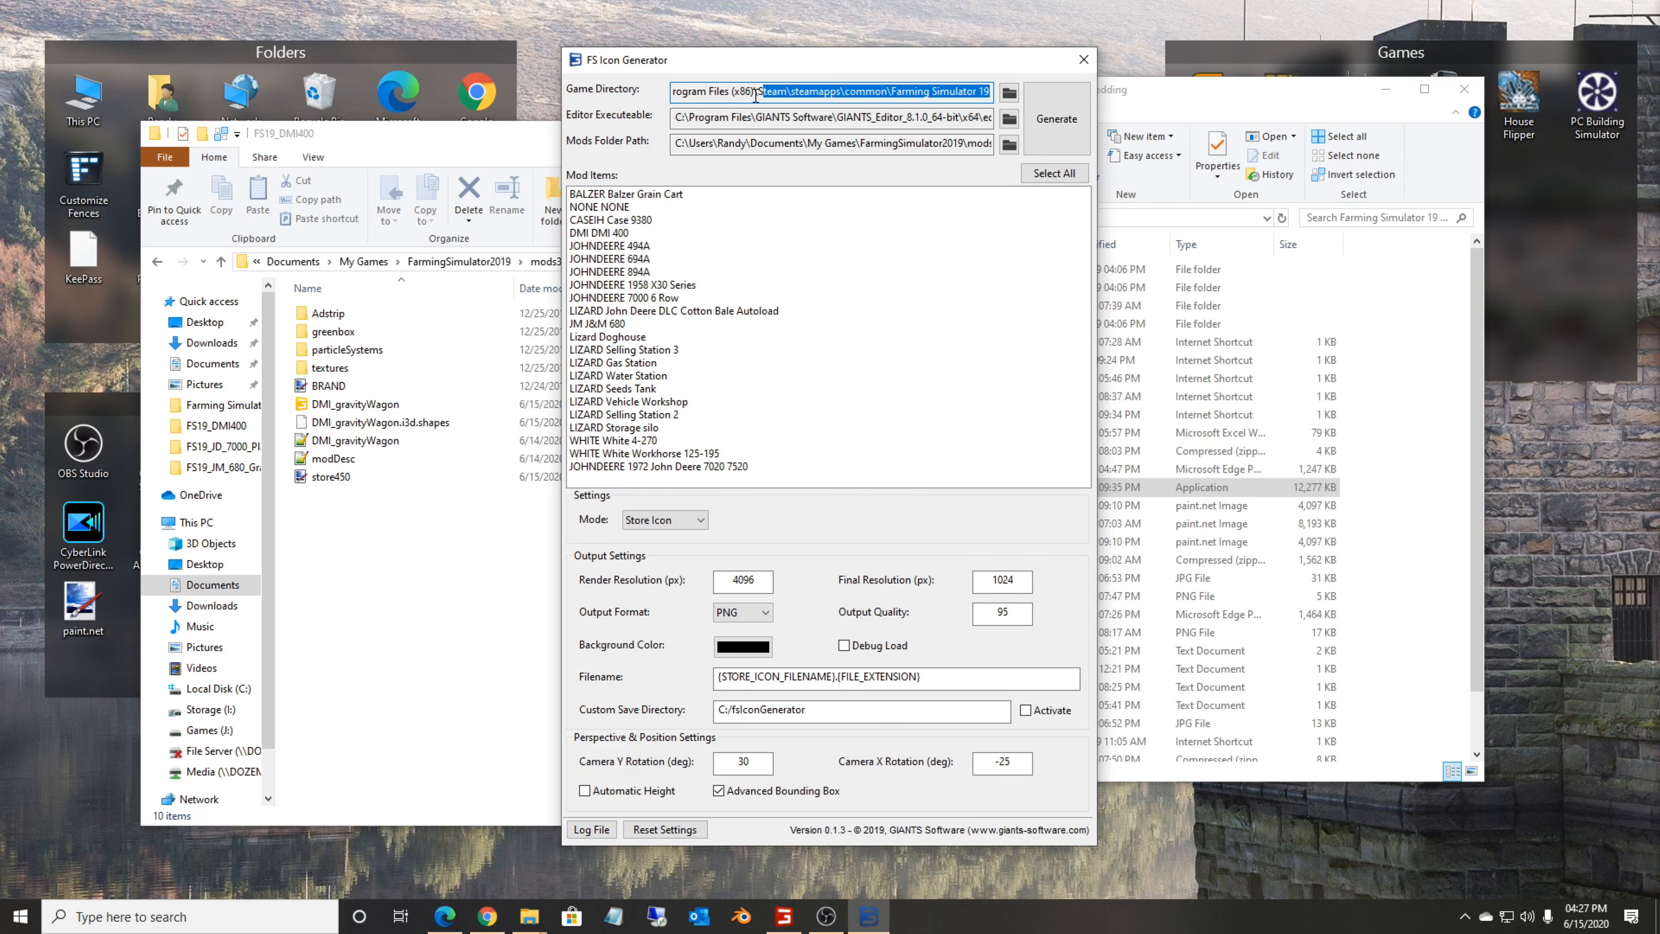
pyautogui.moveTo(756, 96); pyautogui.dragTo(691, 85)
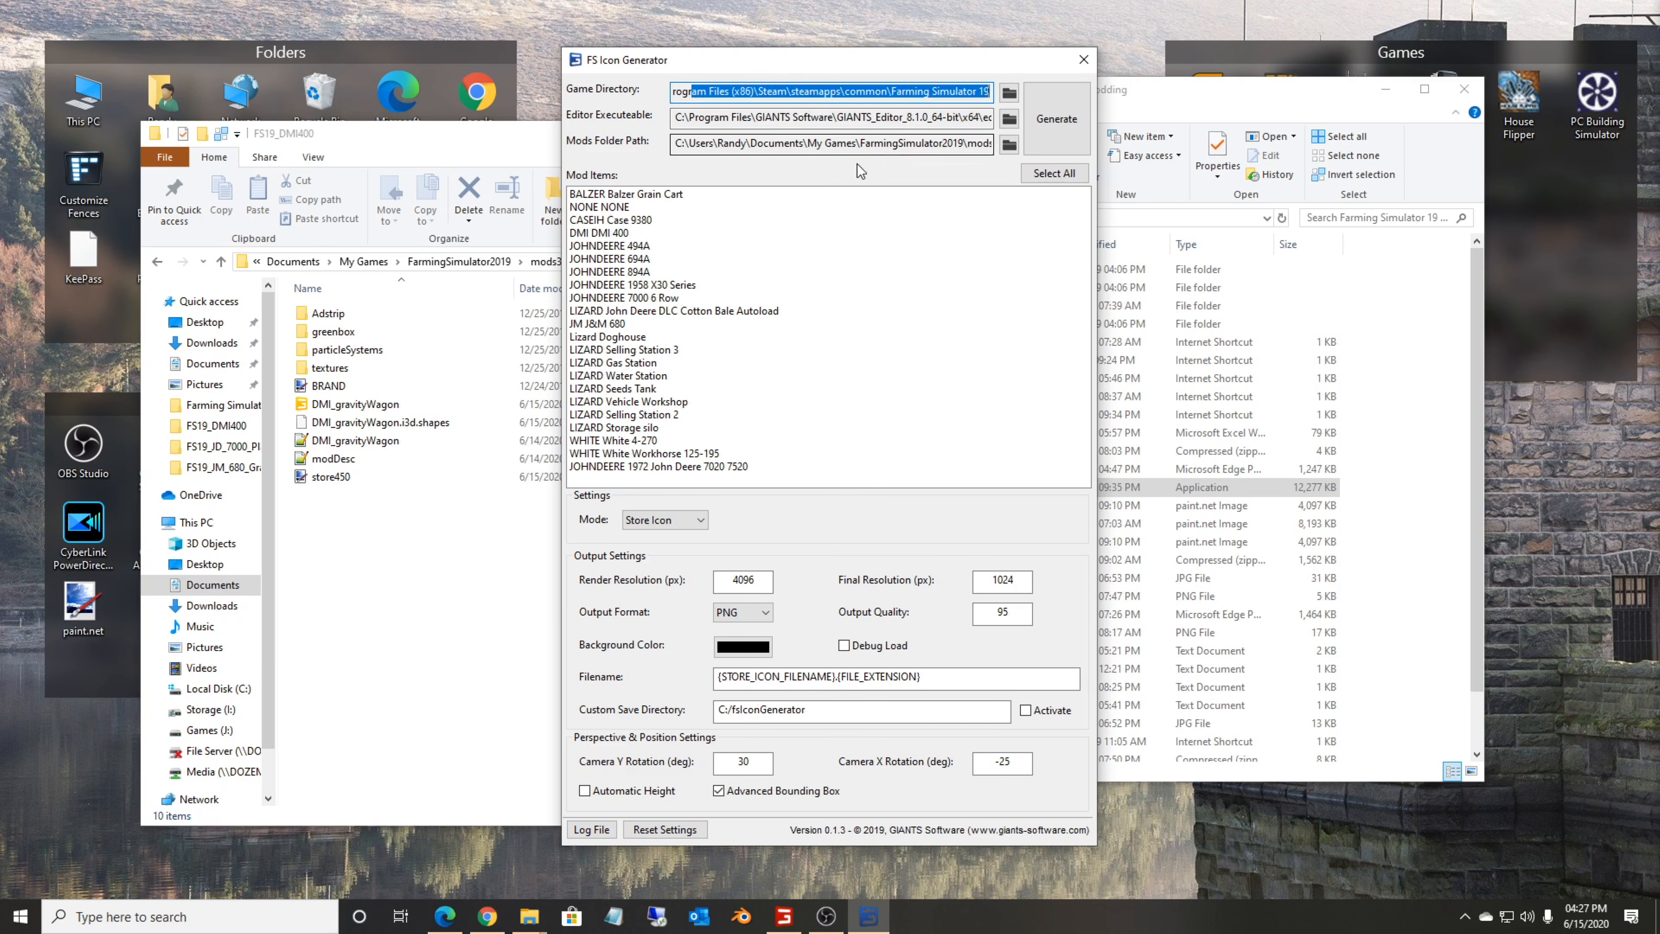
pyautogui.moveTo(948, 93); pyautogui.dragTo(652, 108)
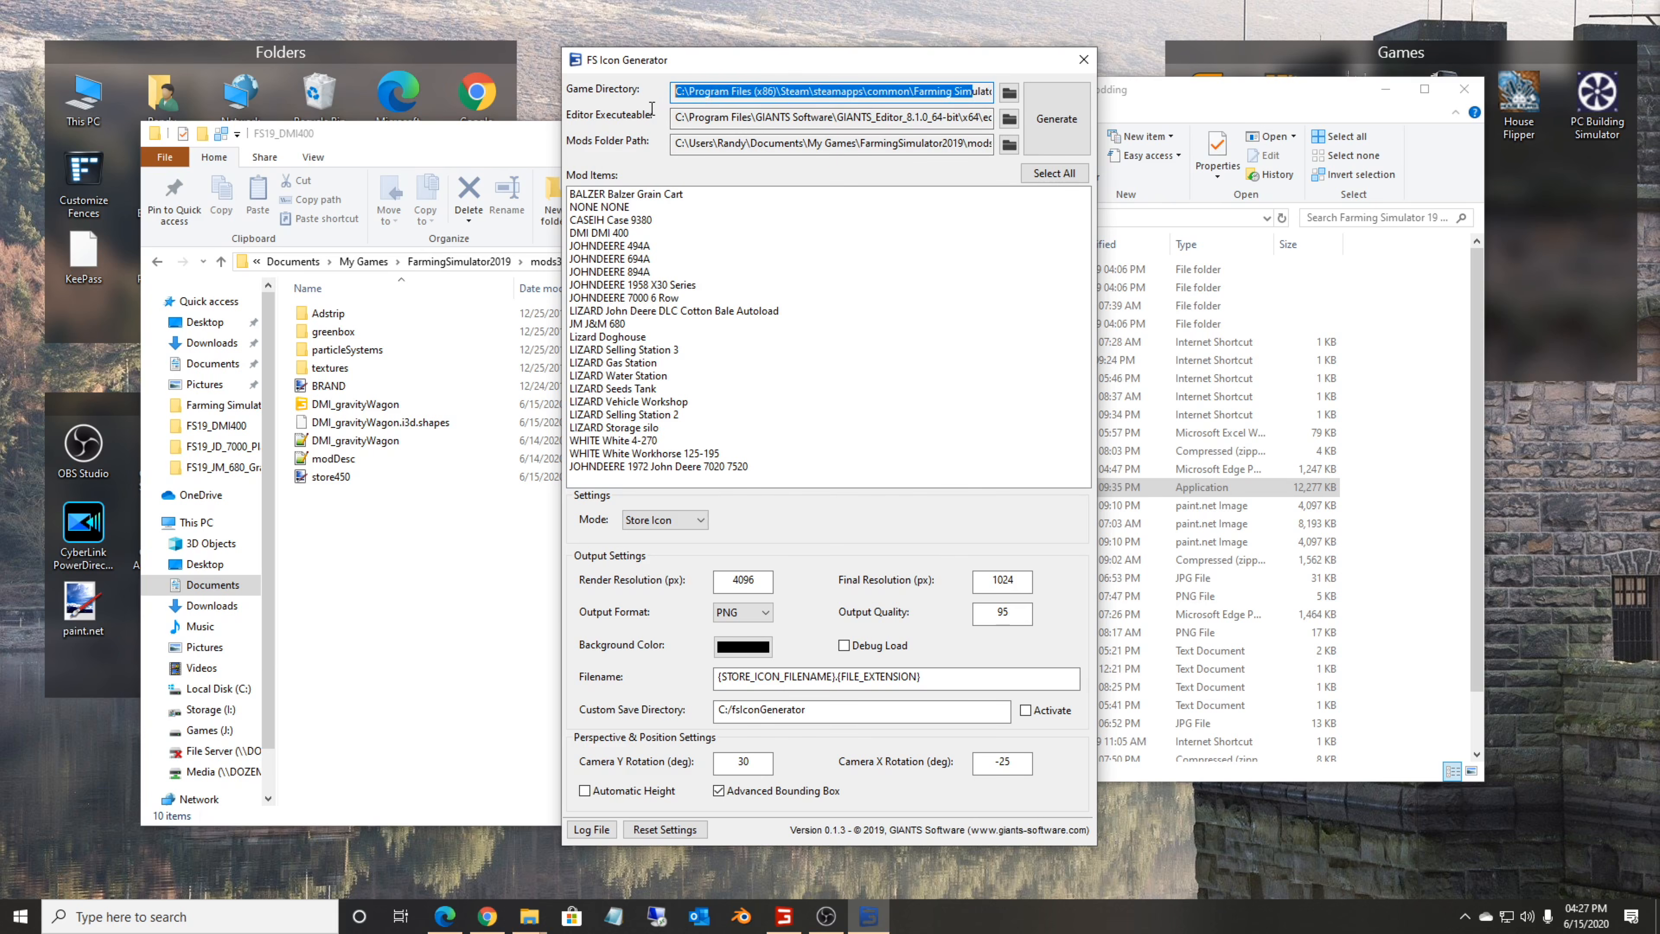
pyautogui.click(696, 115)
pyautogui.moveTo(696, 115); pyautogui.dragTo(1090, 114)
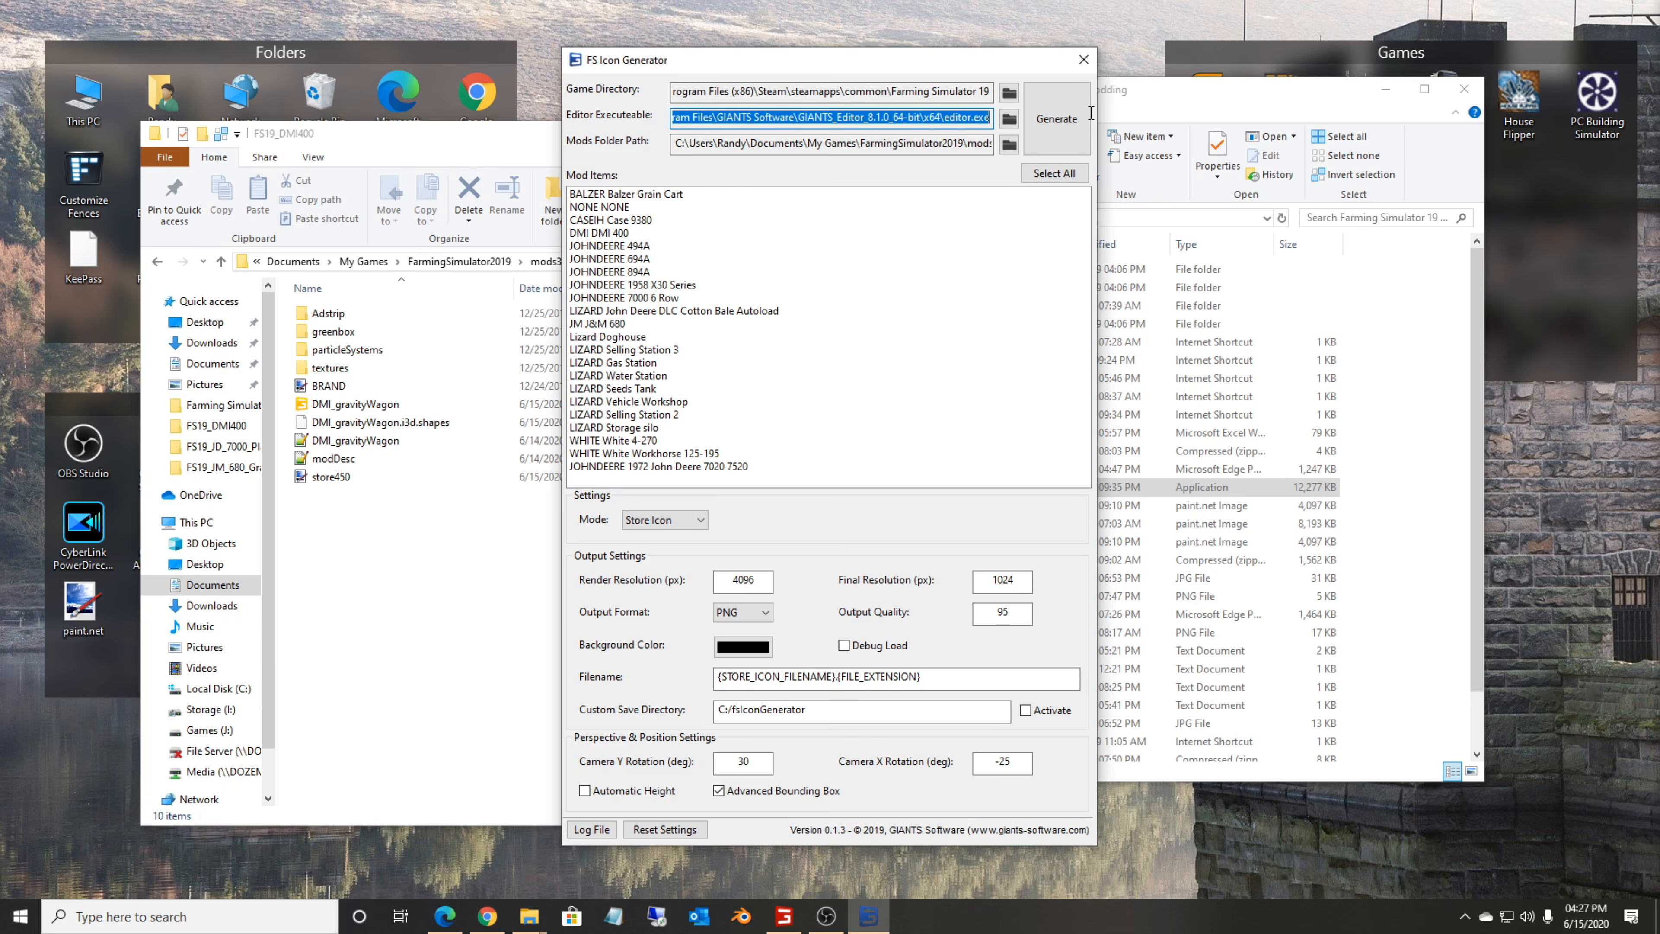
pyautogui.click(949, 124)
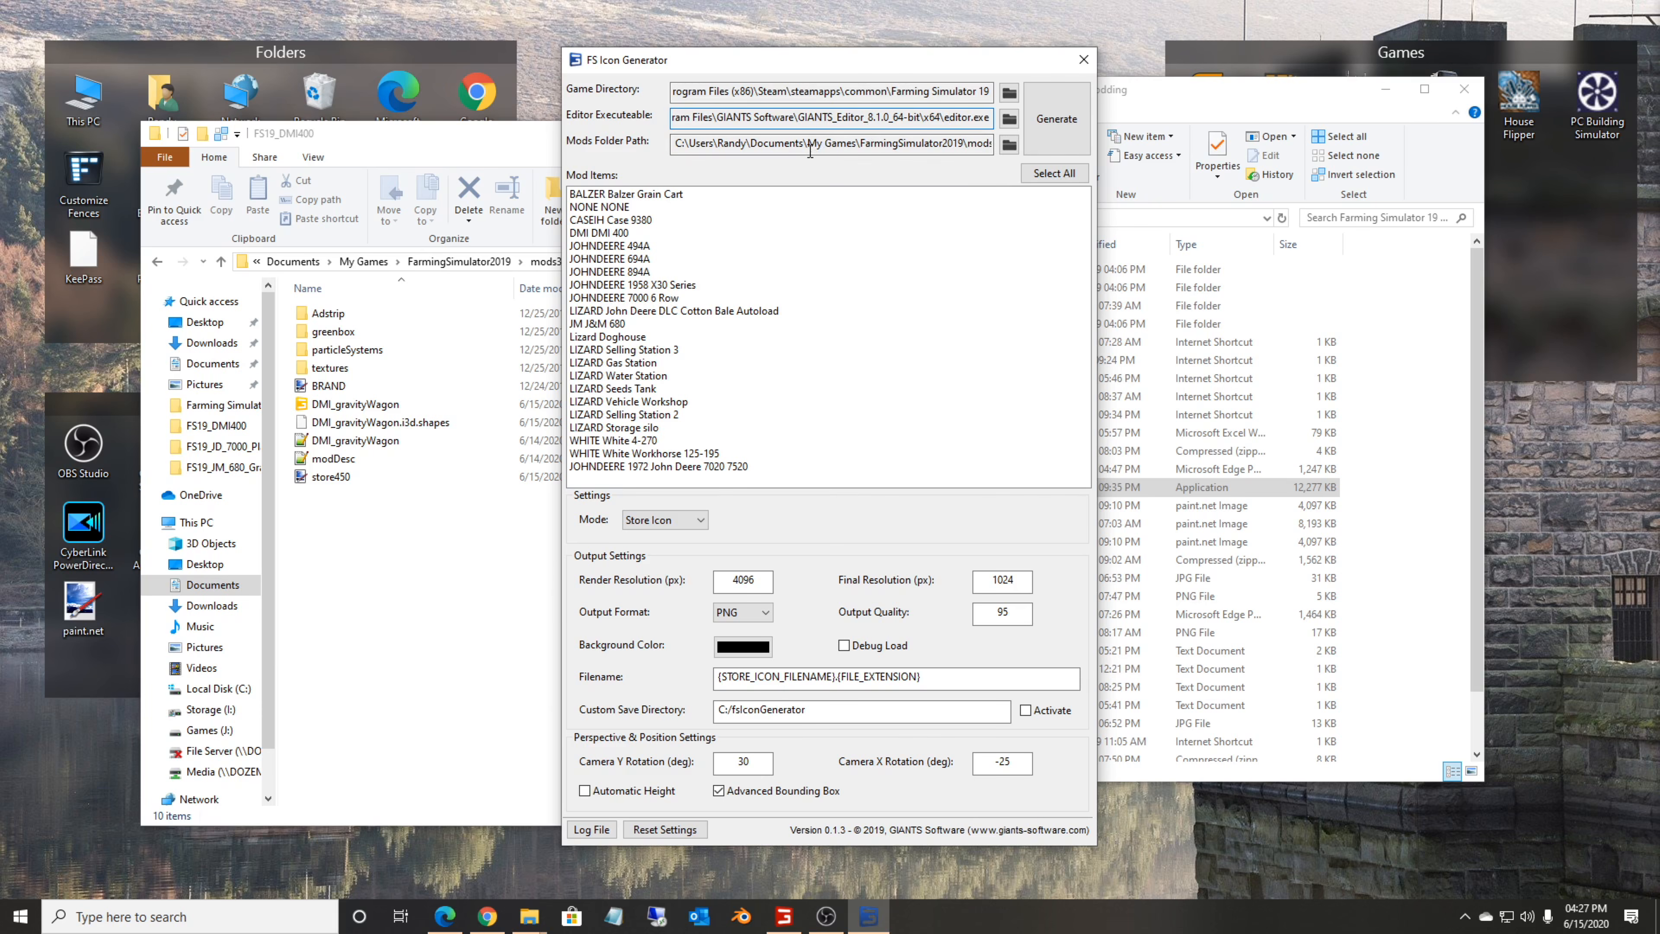
pyautogui.moveTo(808, 143); pyautogui.dragTo(968, 174)
# Change the mods folder path to the mods folder inside FarmingSimulator2019.
pyautogui.click(1009, 144)
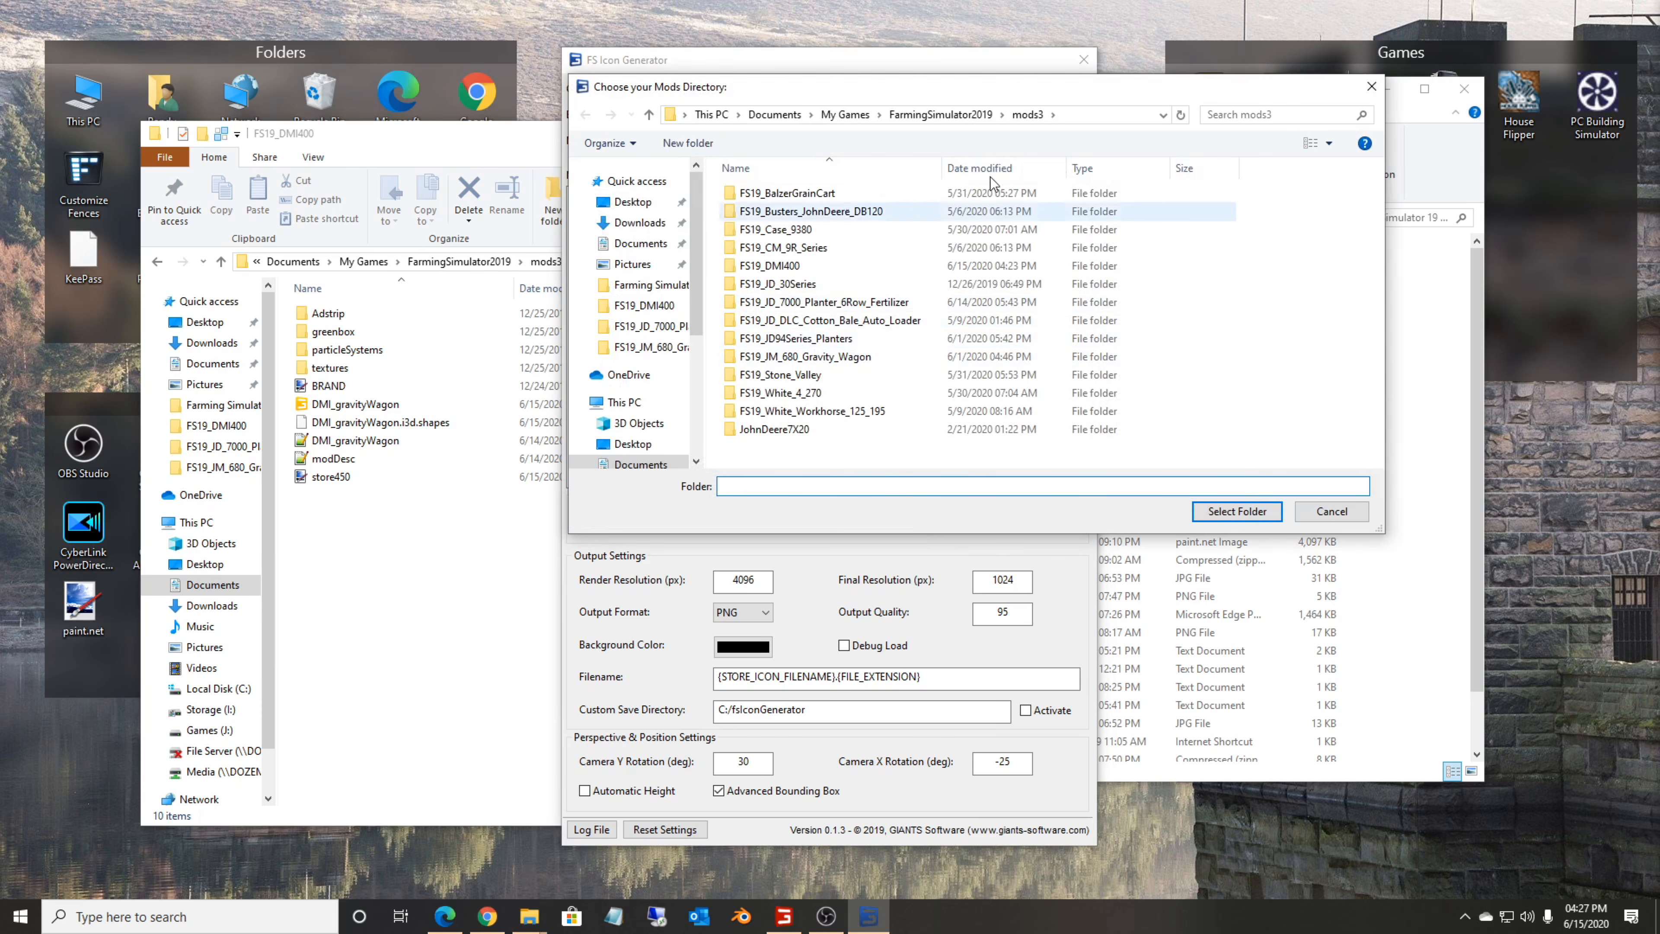
pyautogui.click(947, 115)
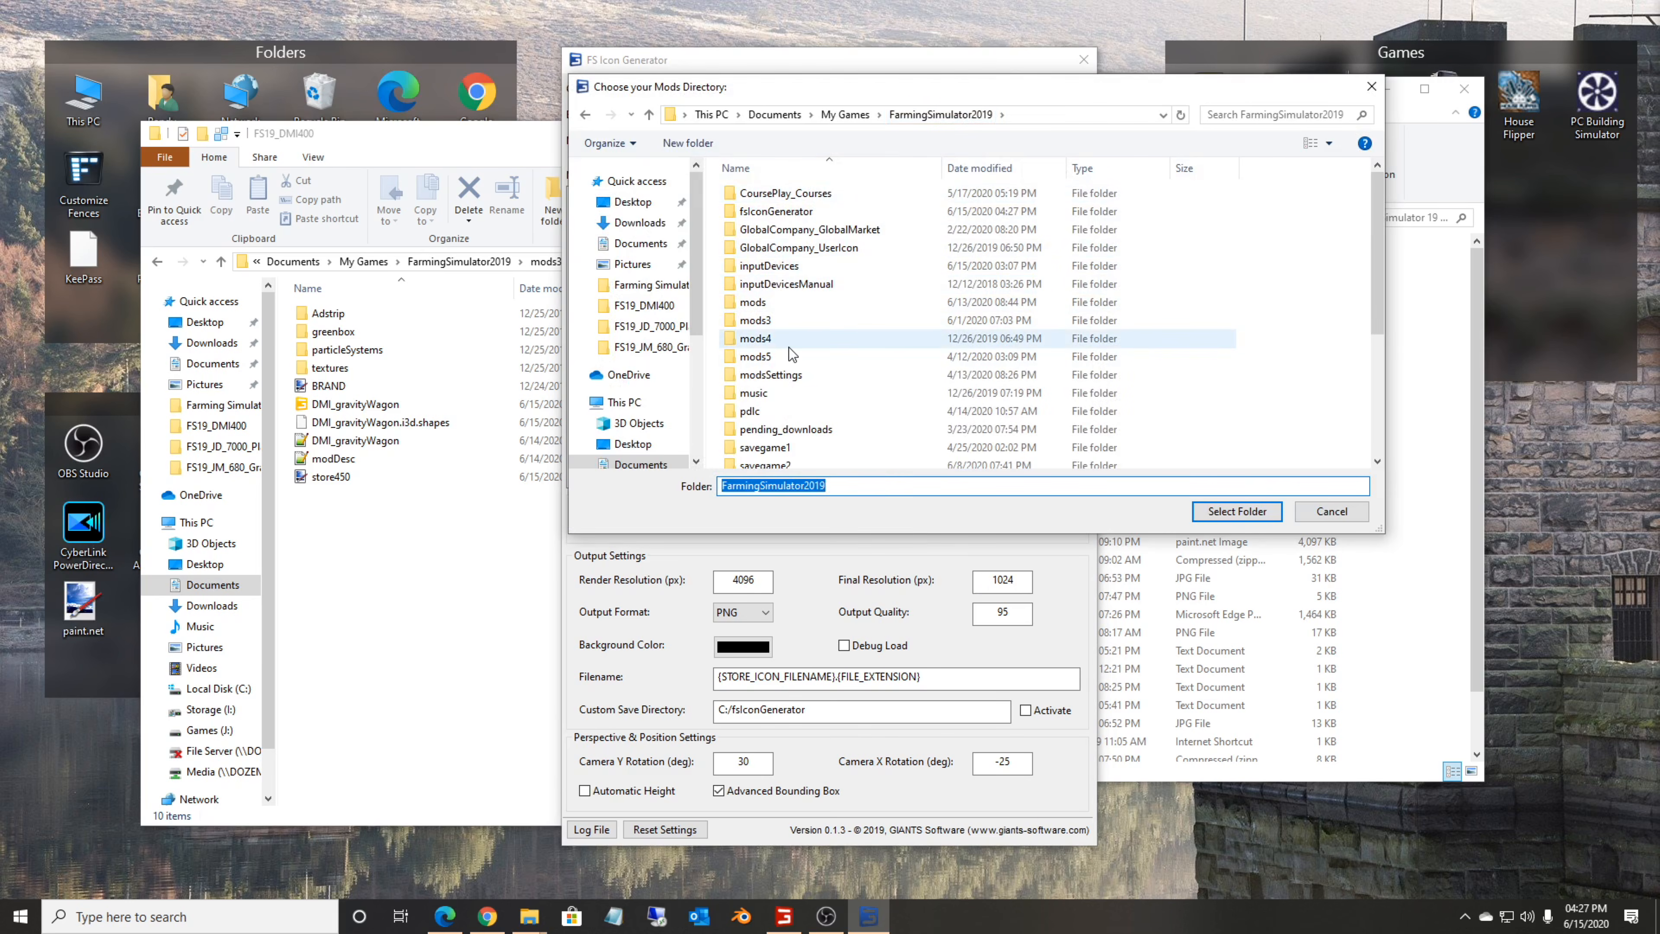
pyautogui.doubleClick(769, 313)
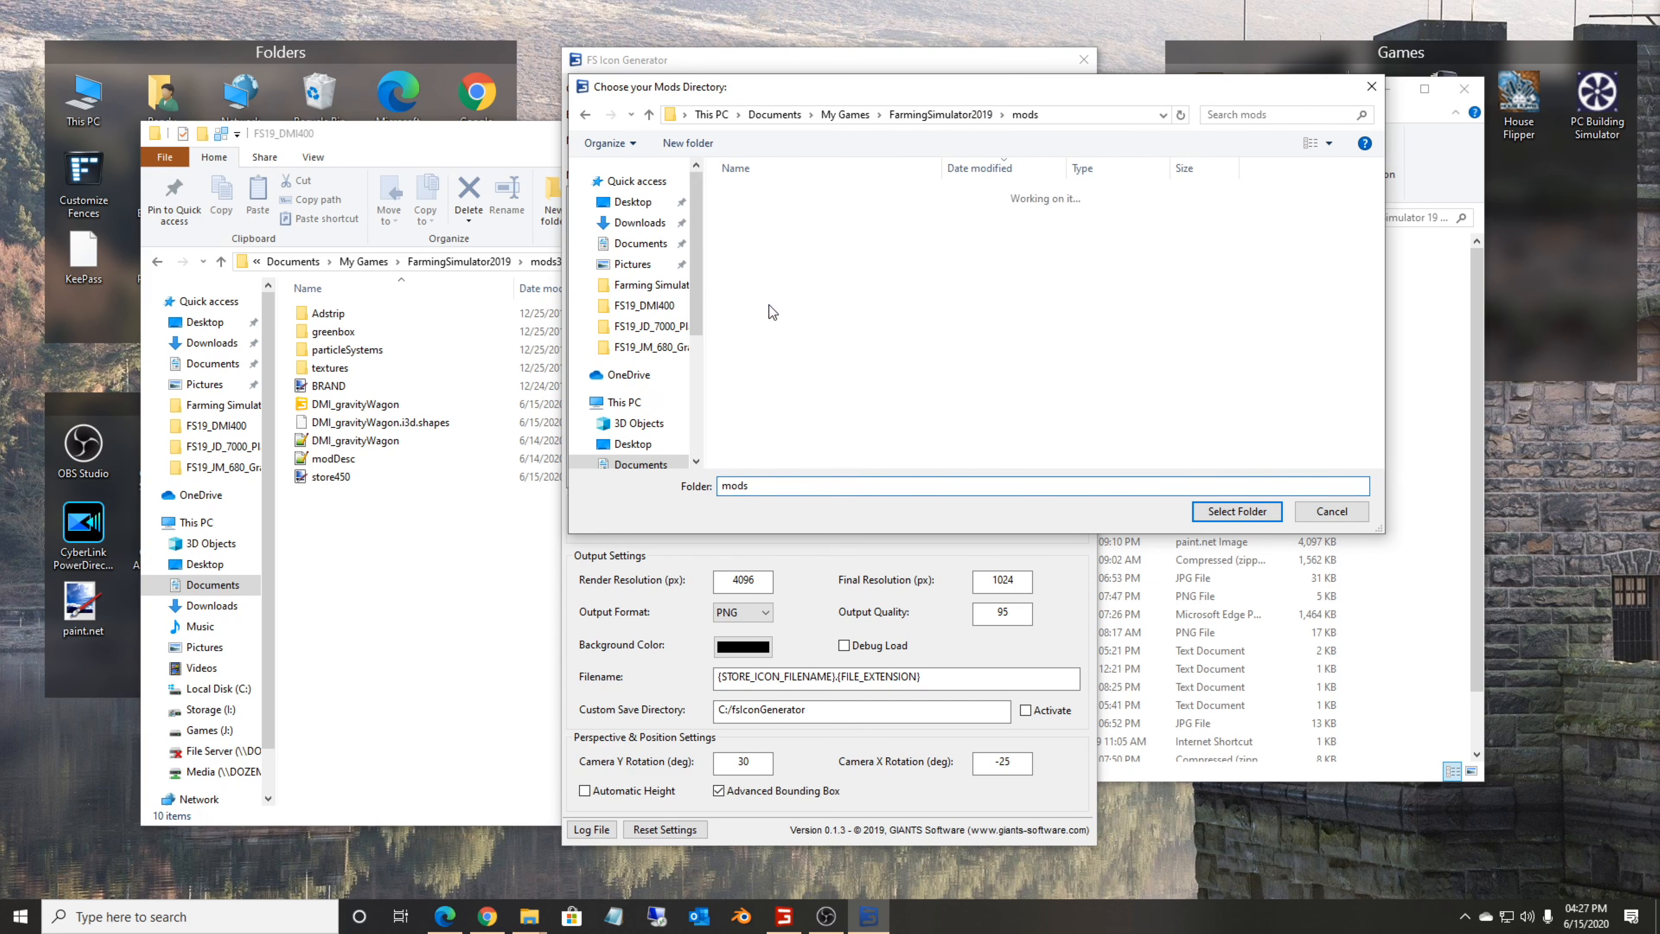
pyautogui.click(1227, 512)
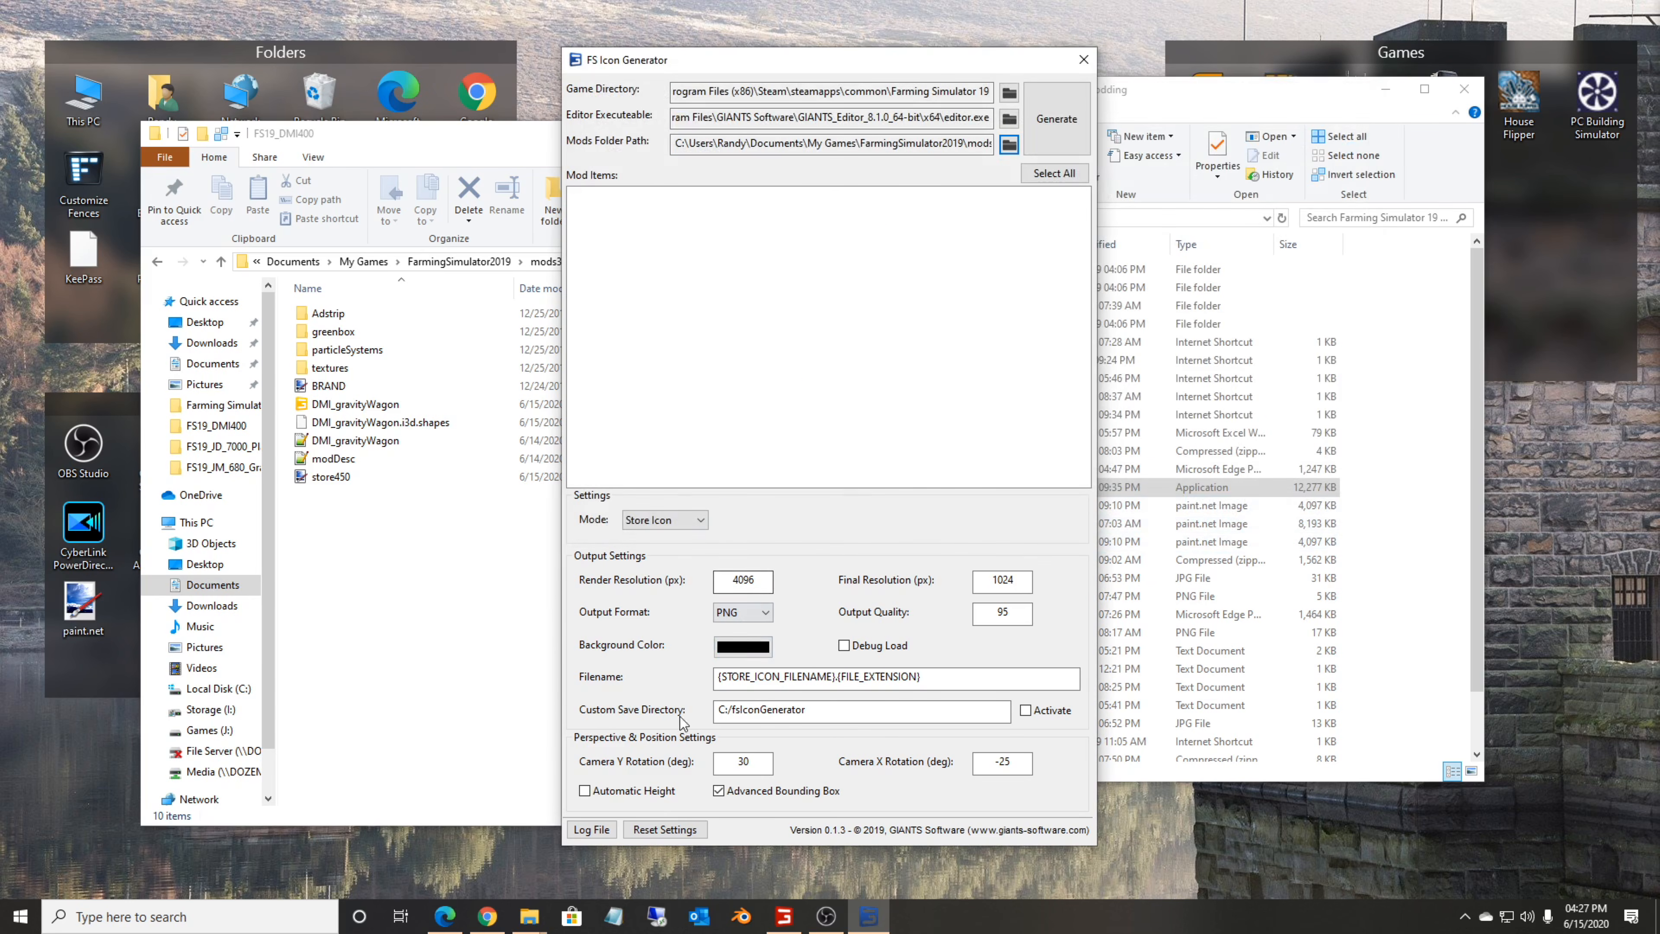
# Set the mods folder path to the mods3 folder inside FarmingSimulator2019.
pyautogui.click(1009, 144)
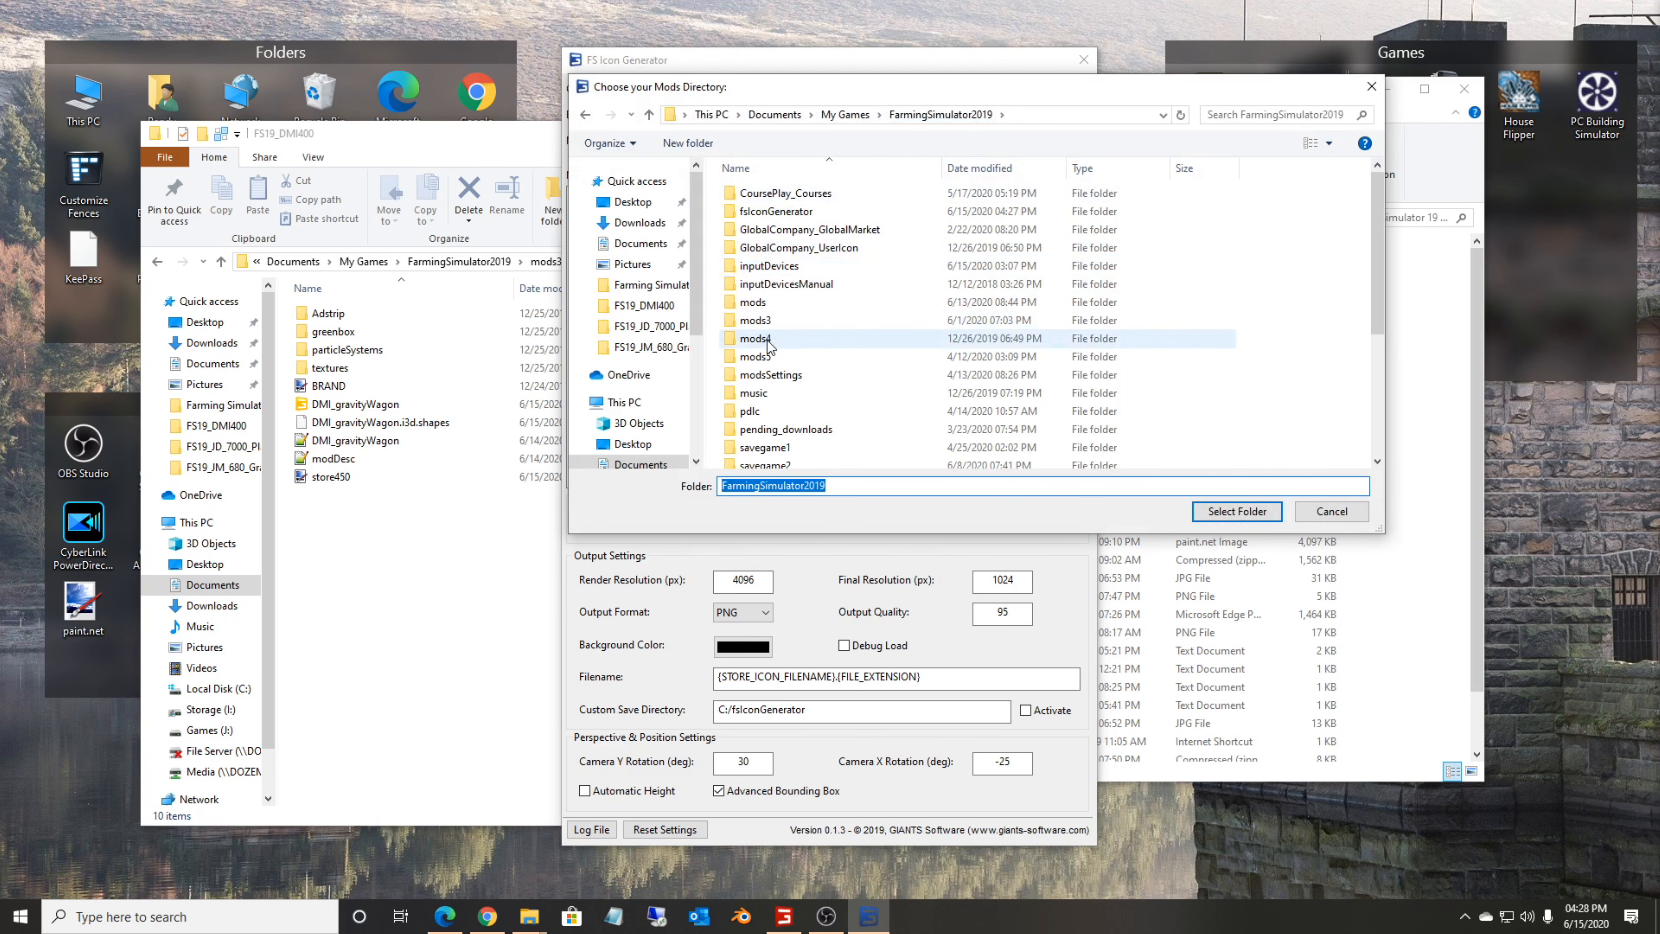
pyautogui.doubleClick(752, 321)
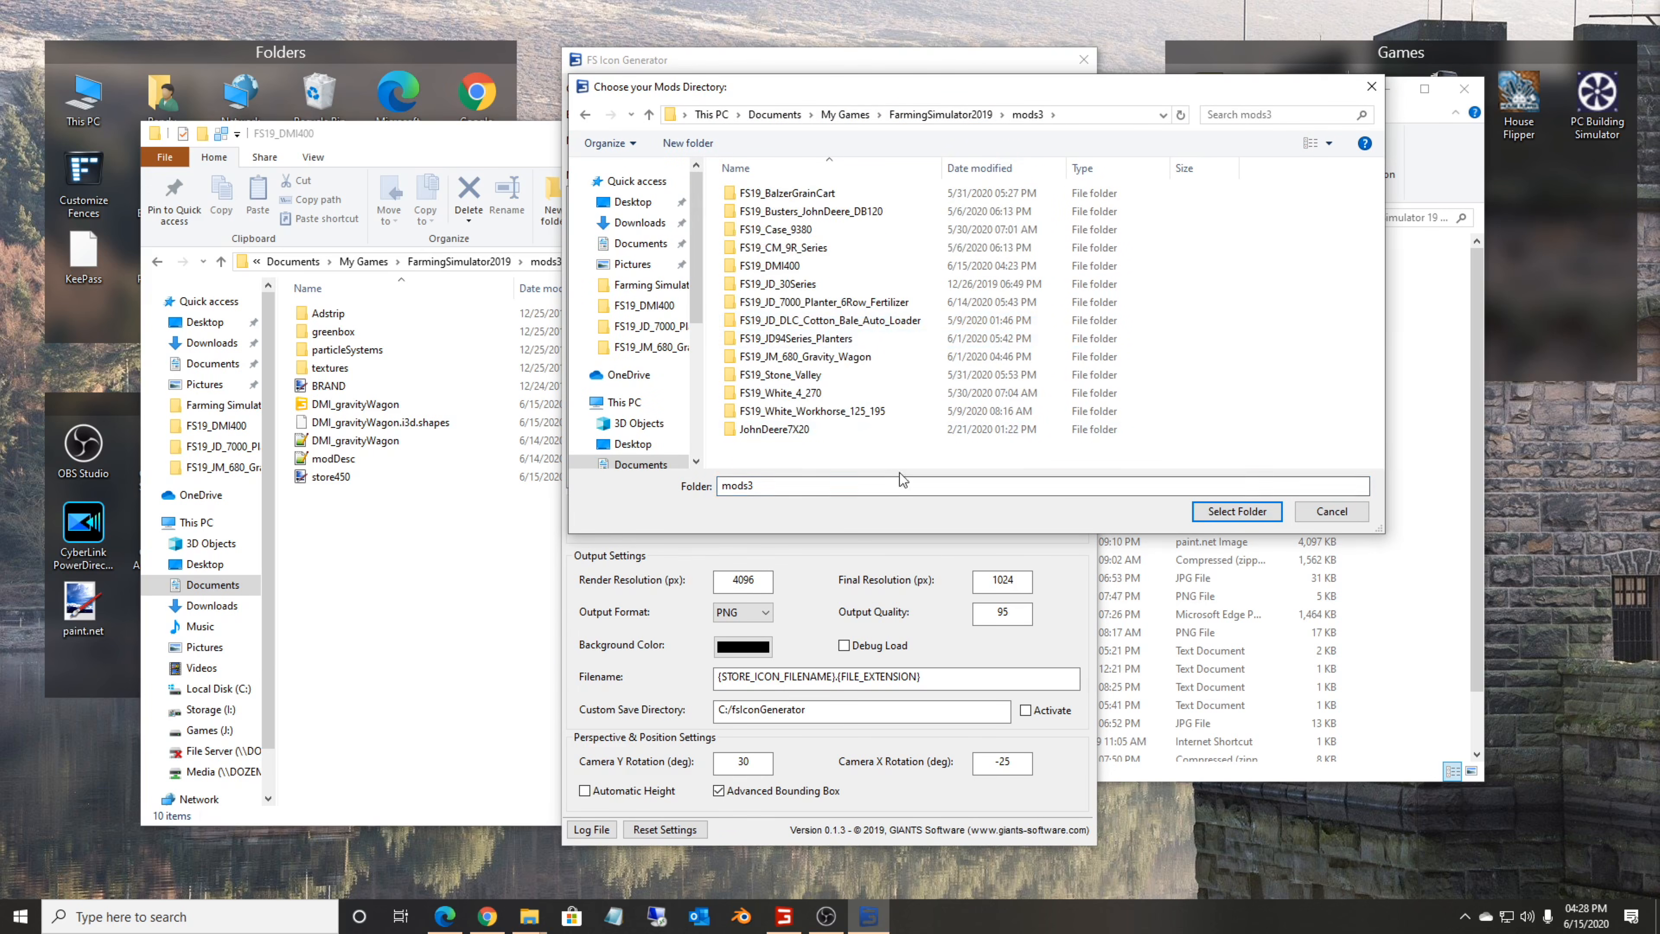
pyautogui.click(1236, 511)
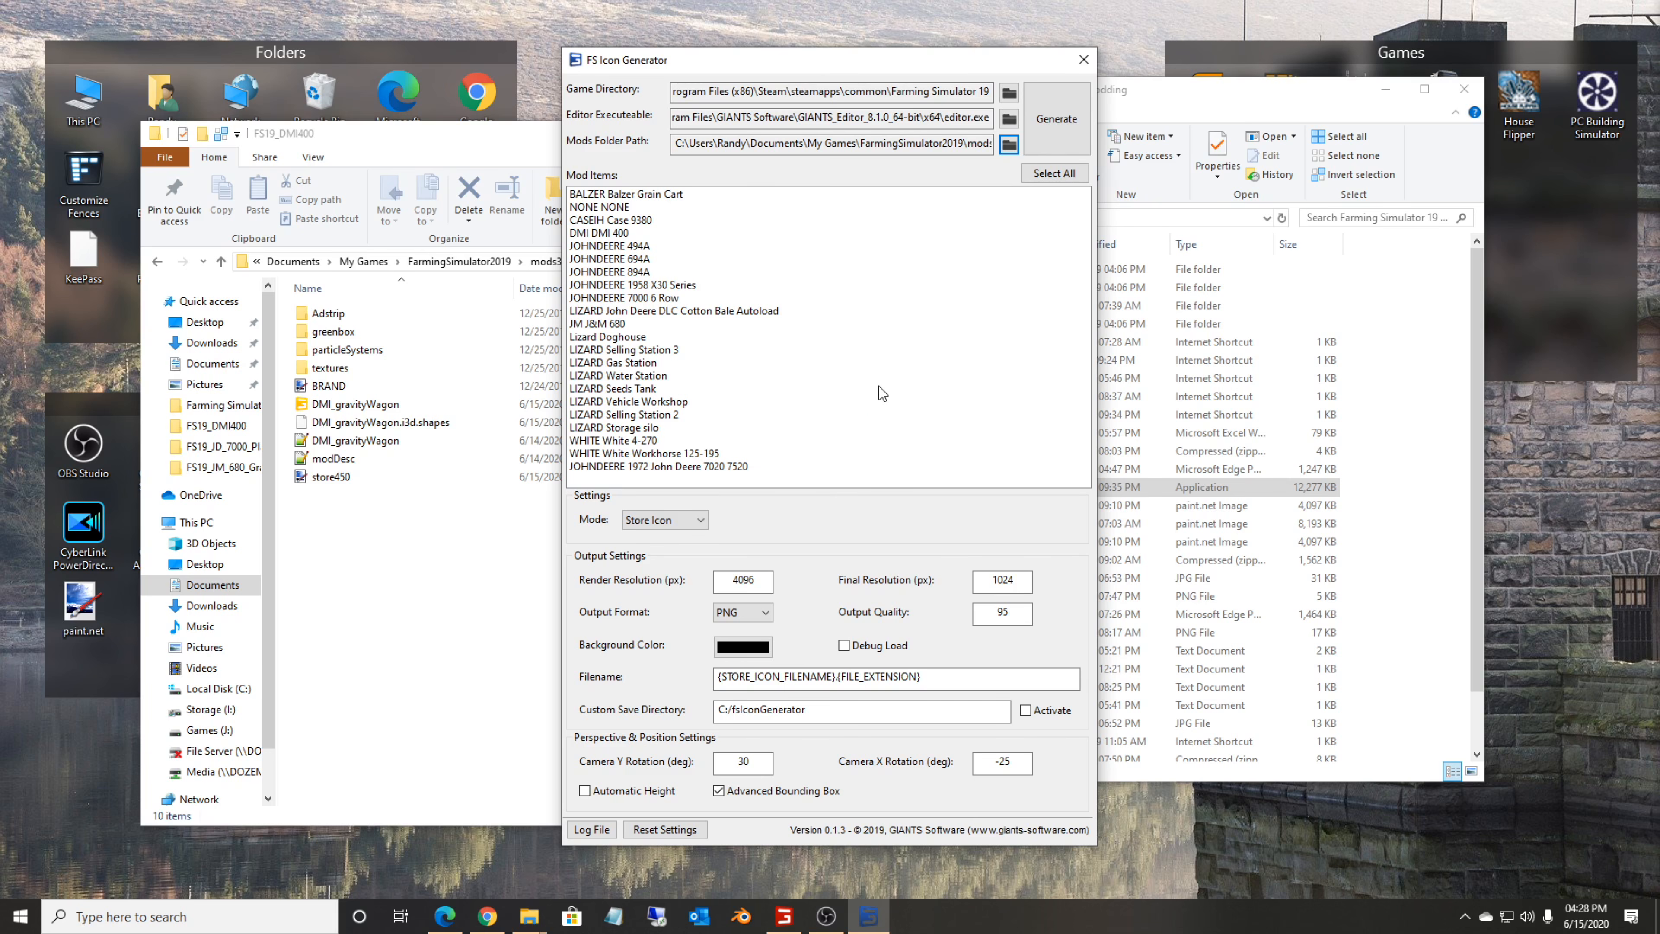
# Generate the store icon for the DMI DMI 400 item with a custom Normal design configuration, without opening the save directory.
pyautogui.click(601, 233)
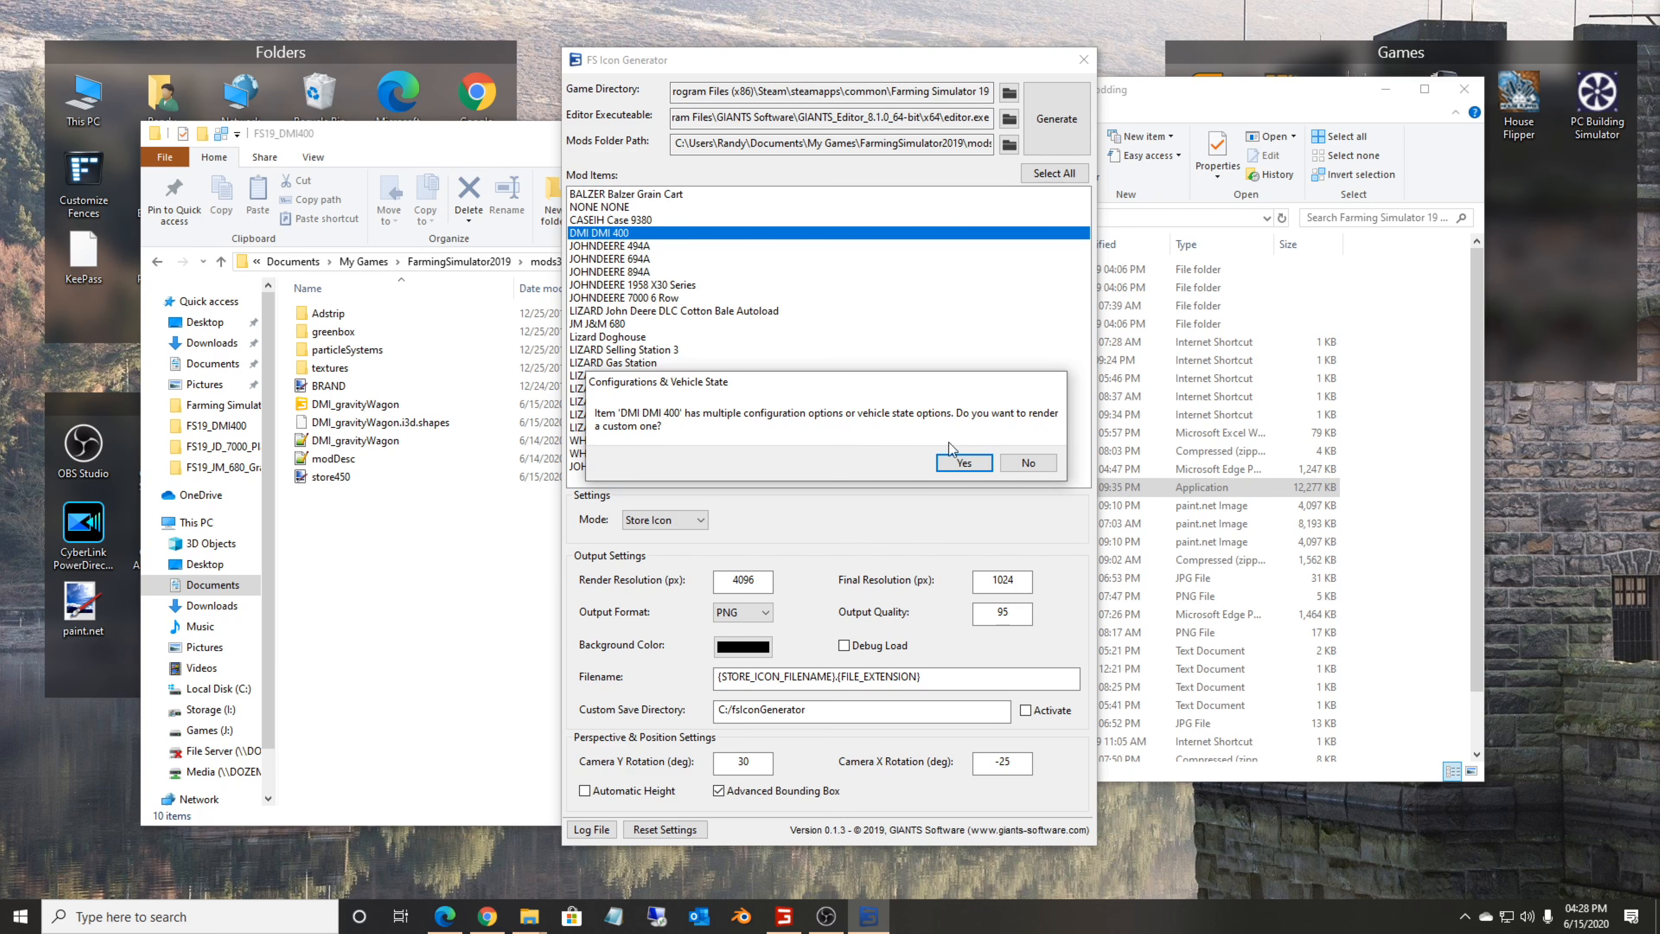
pyautogui.click(963, 463)
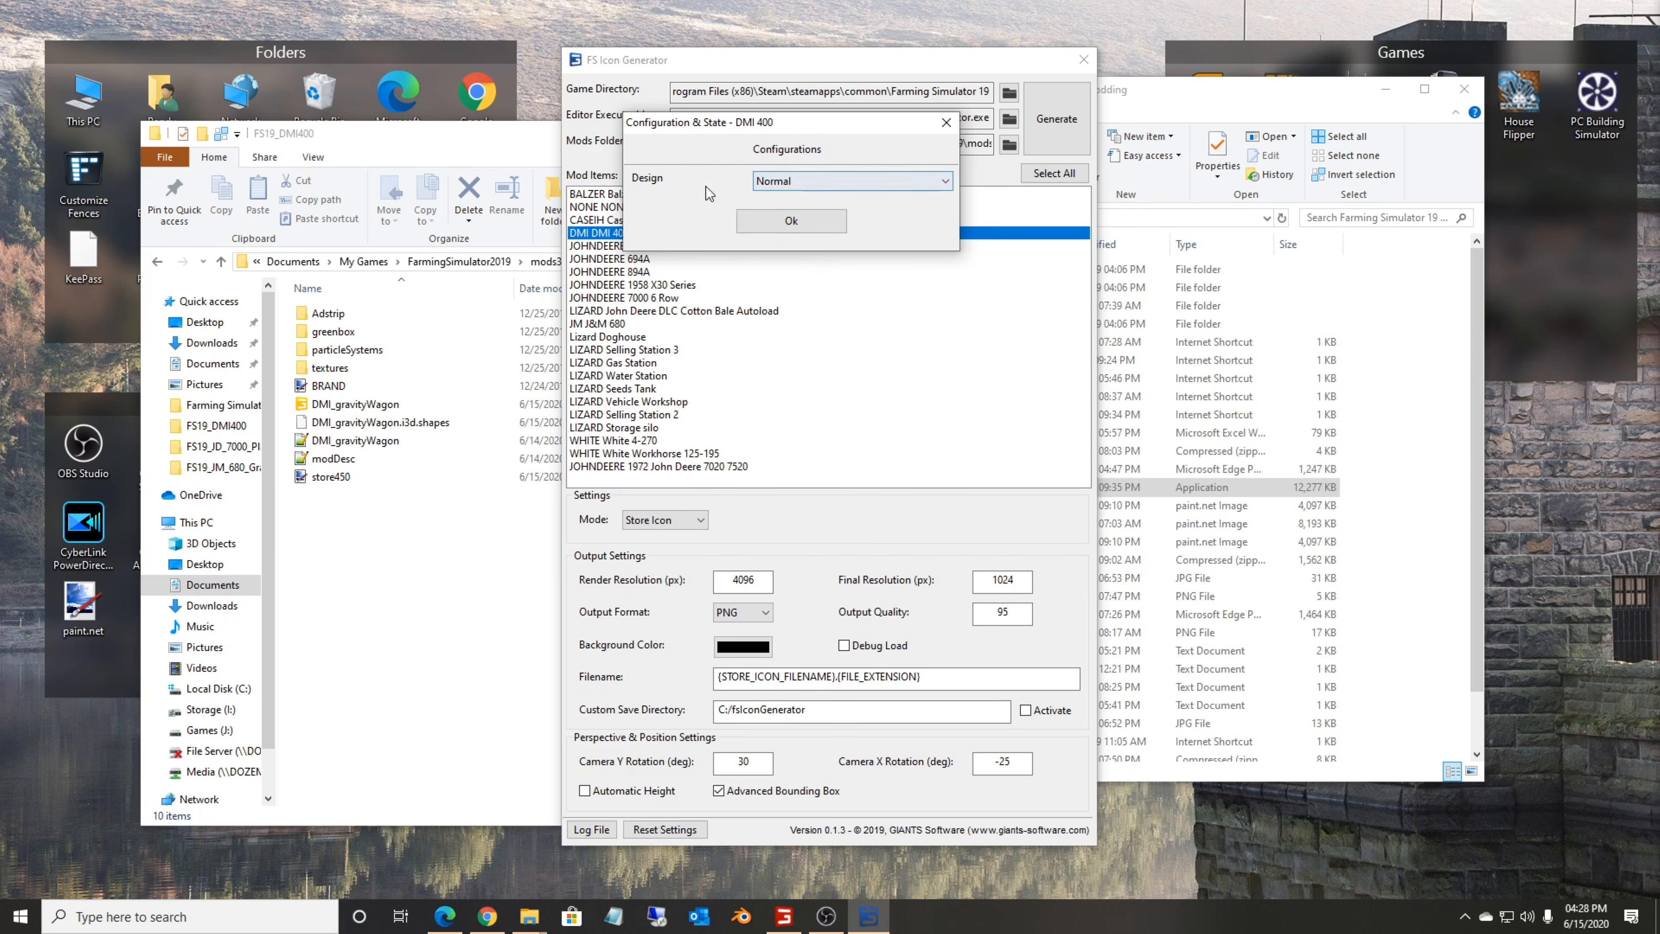
pyautogui.click(793, 185)
pyautogui.click(700, 175)
pyautogui.click(806, 221)
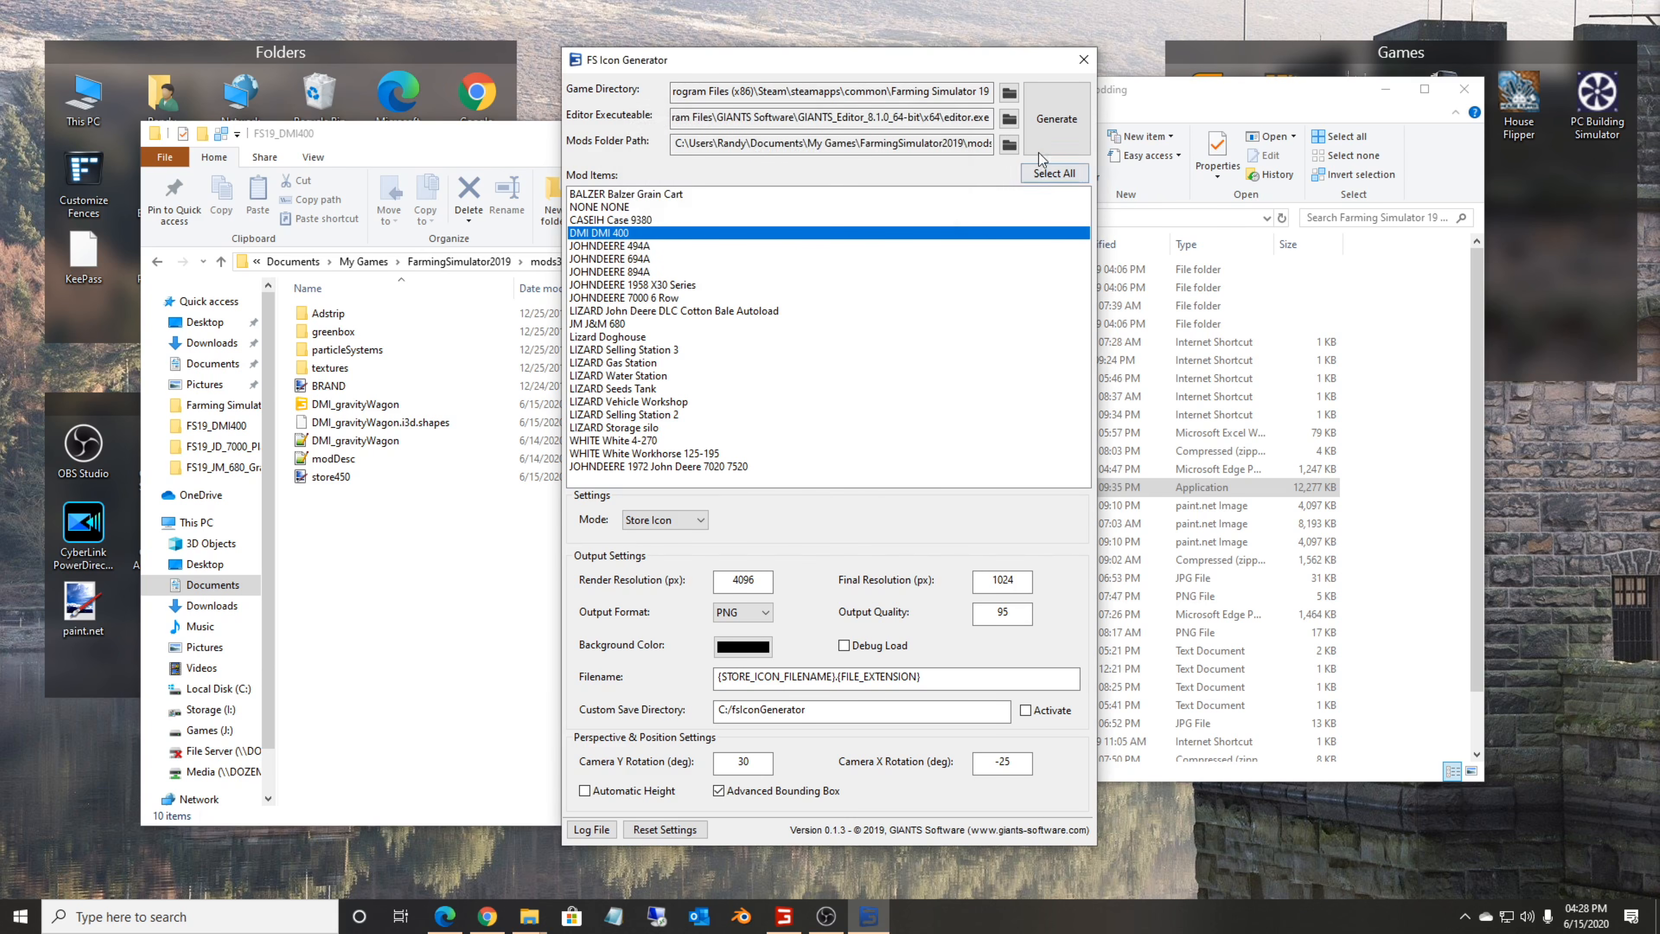
pyautogui.click(1057, 126)
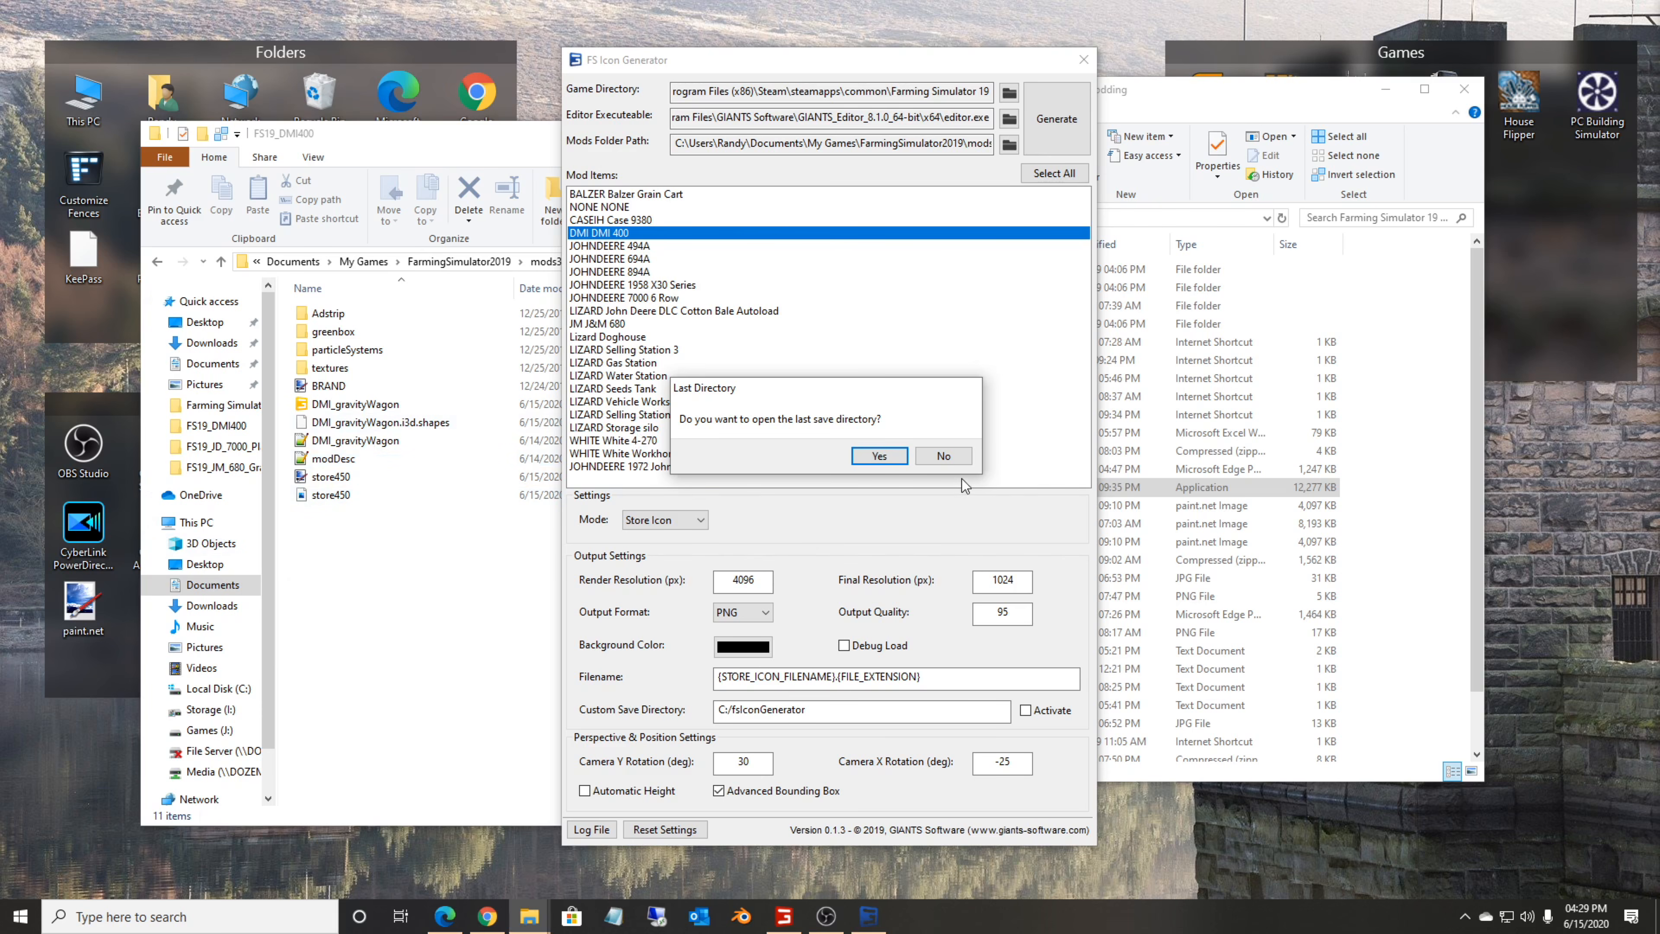
pyautogui.click(944, 455)
# Open the generated store450 PNG from the FS19_DMI400 folder, inspect the rendered wagon, and close it.
pyautogui.click(419, 666)
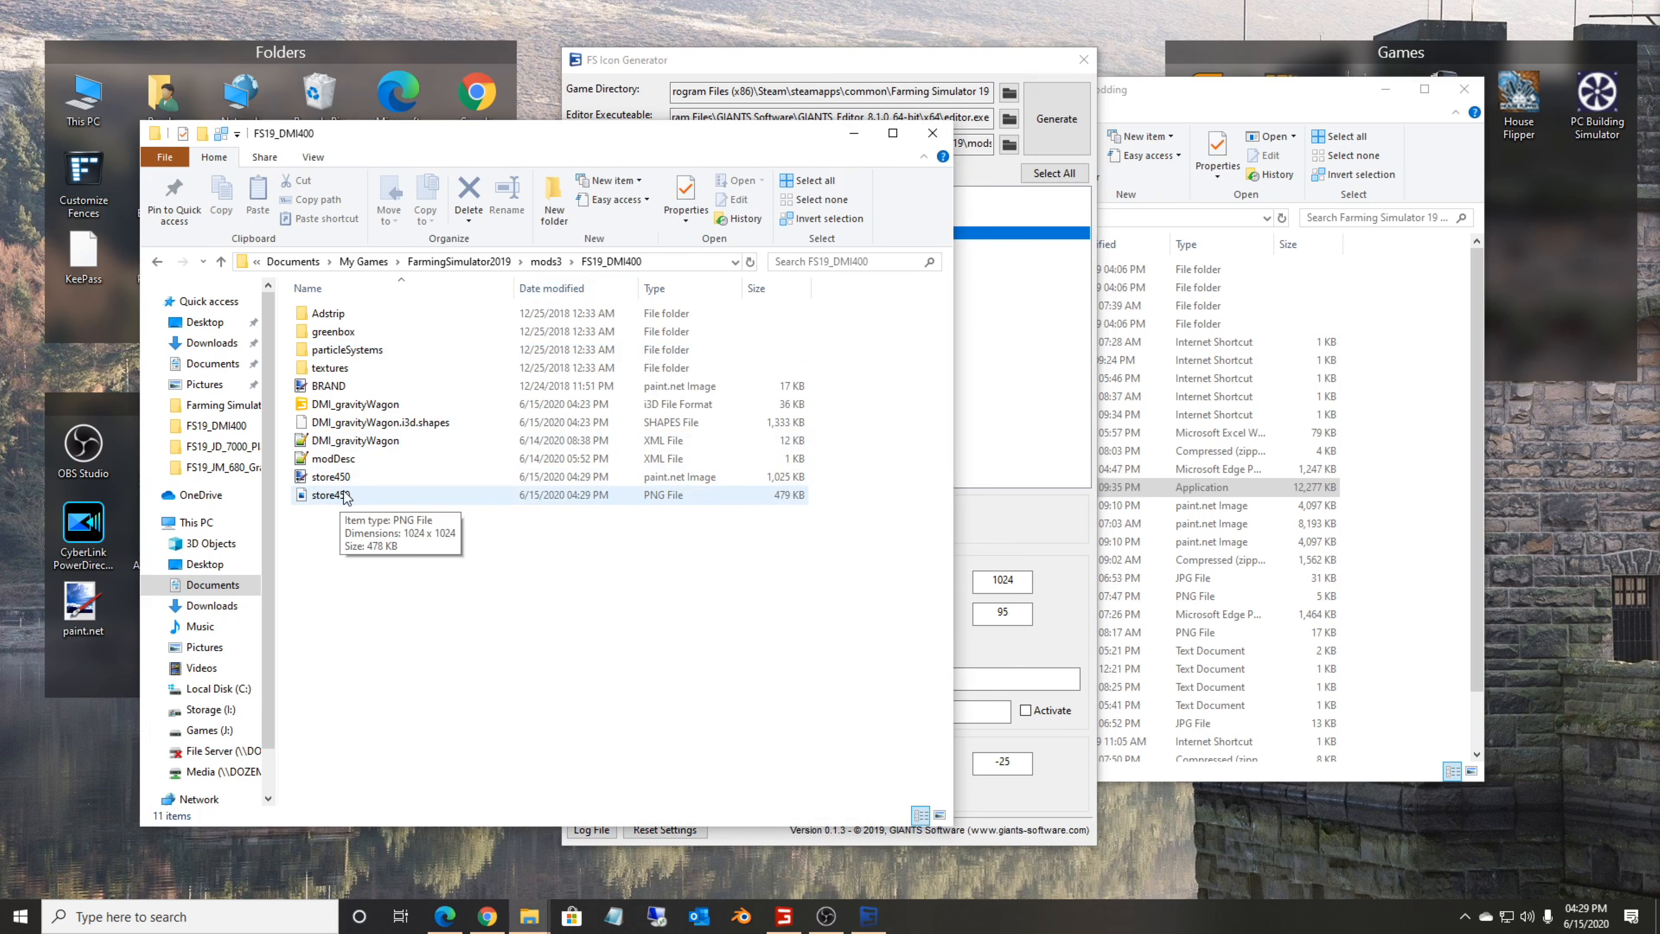
pyautogui.doubleClick(323, 495)
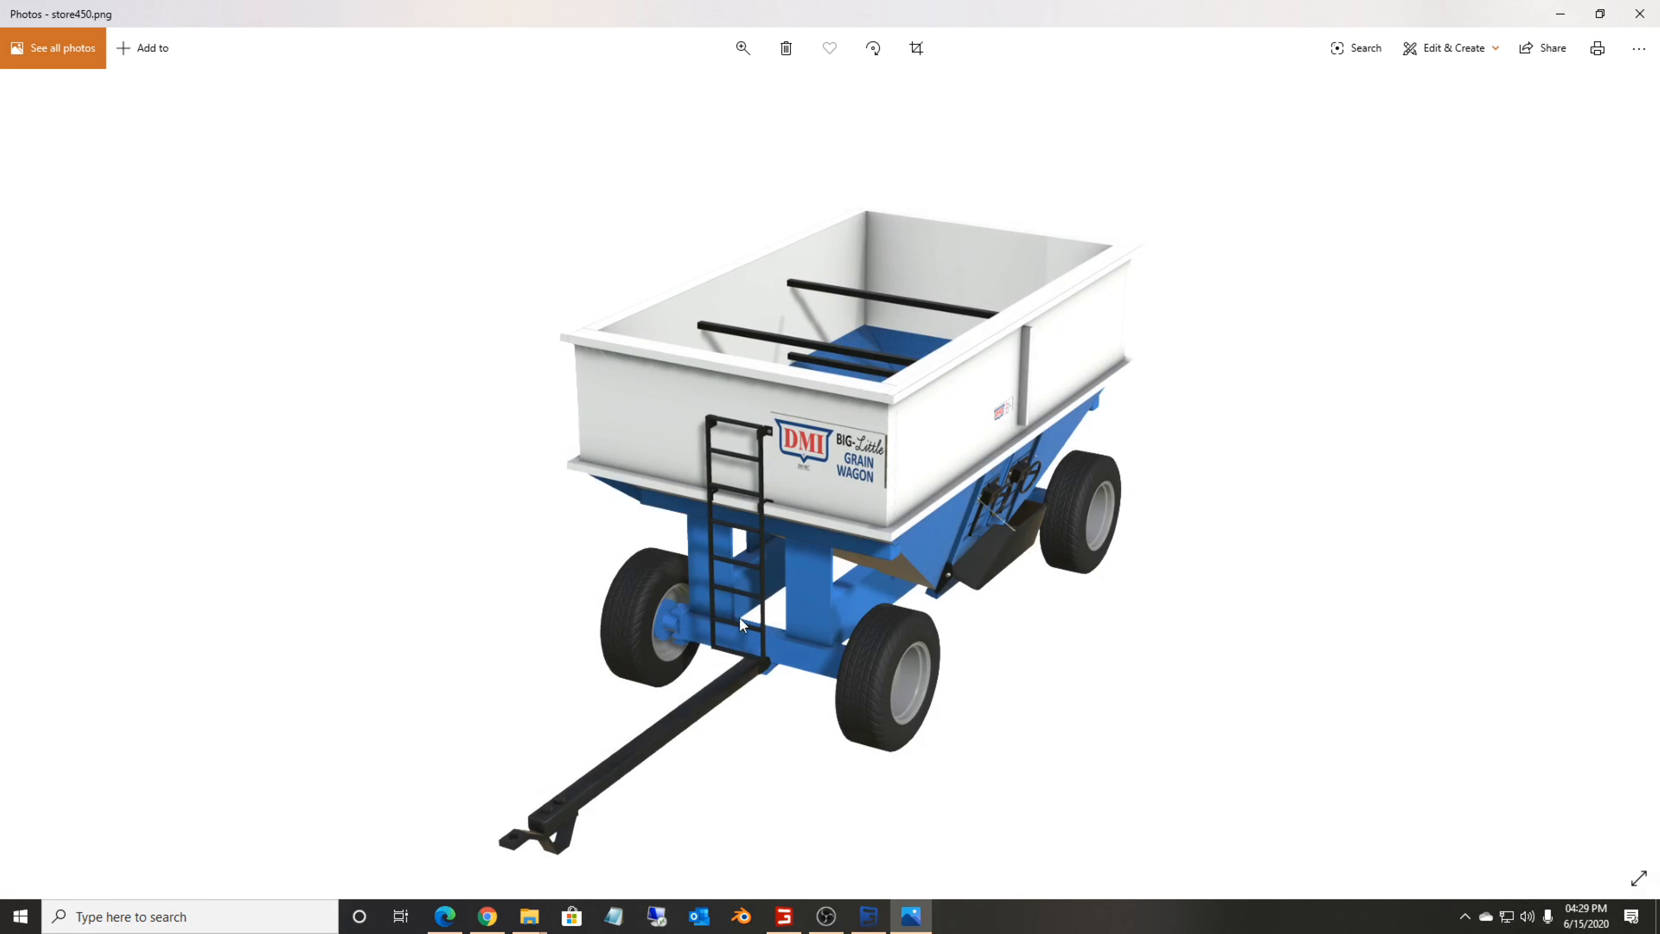
pyautogui.scroll(3, 823, 489)
pyautogui.scroll(-3, 813, 491)
pyautogui.click(1639, 13)
# Review the render resolution, final resolution and camera X rotation settings in the icon generator.
pyautogui.click(1027, 540)
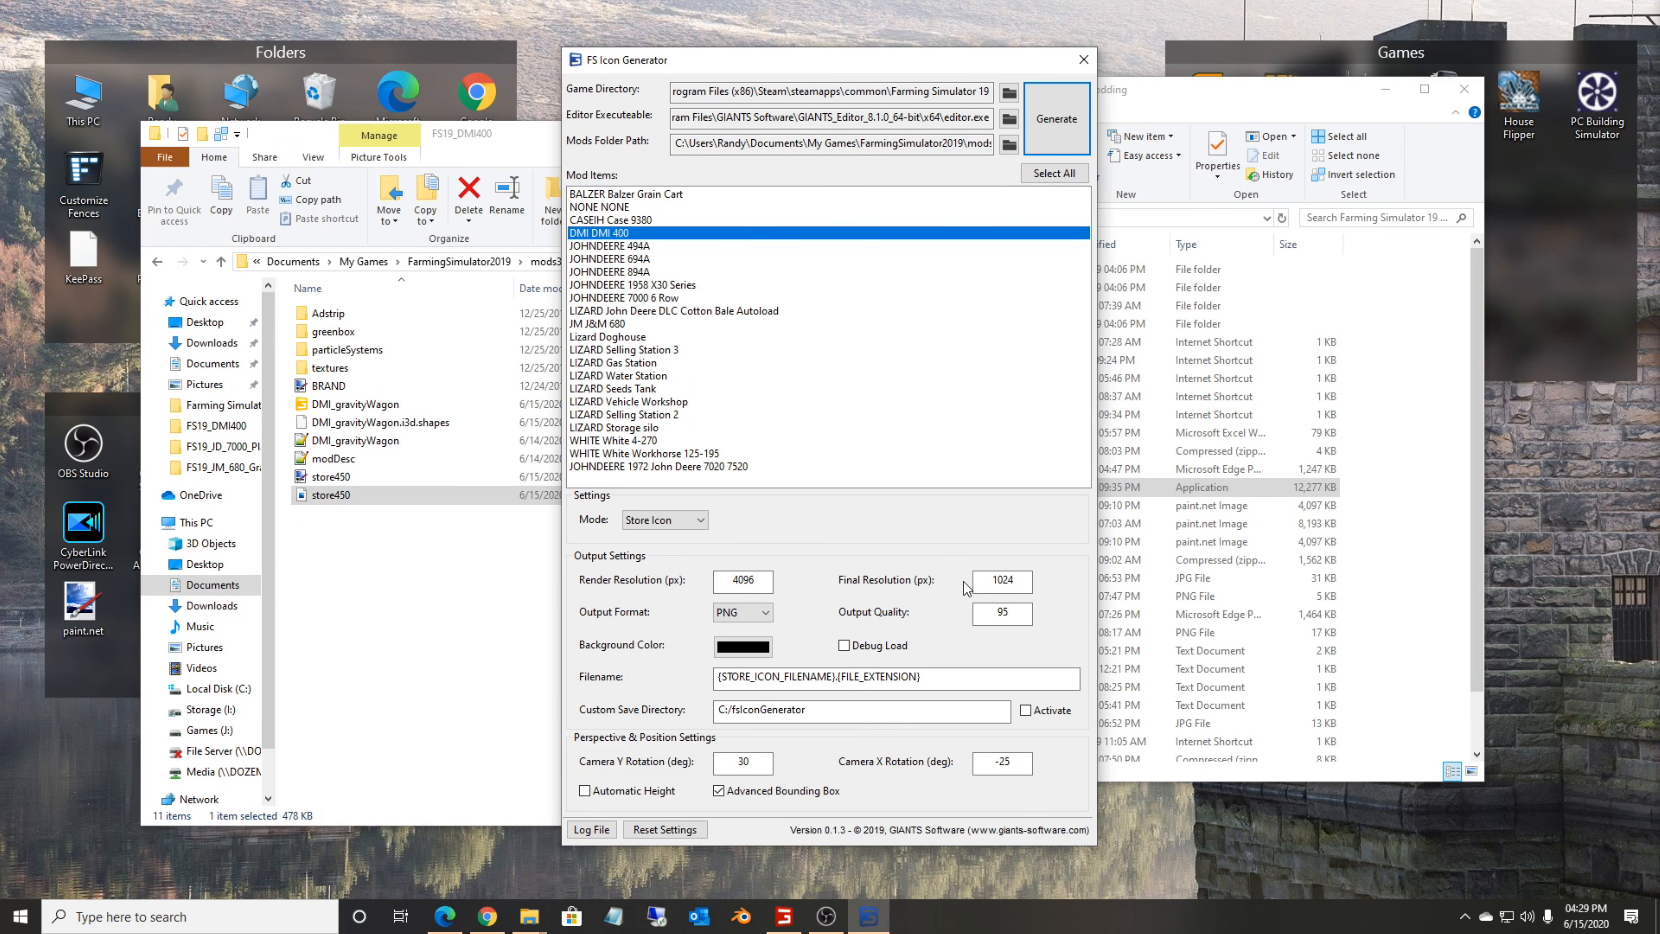
pyautogui.doubleClick(743, 579)
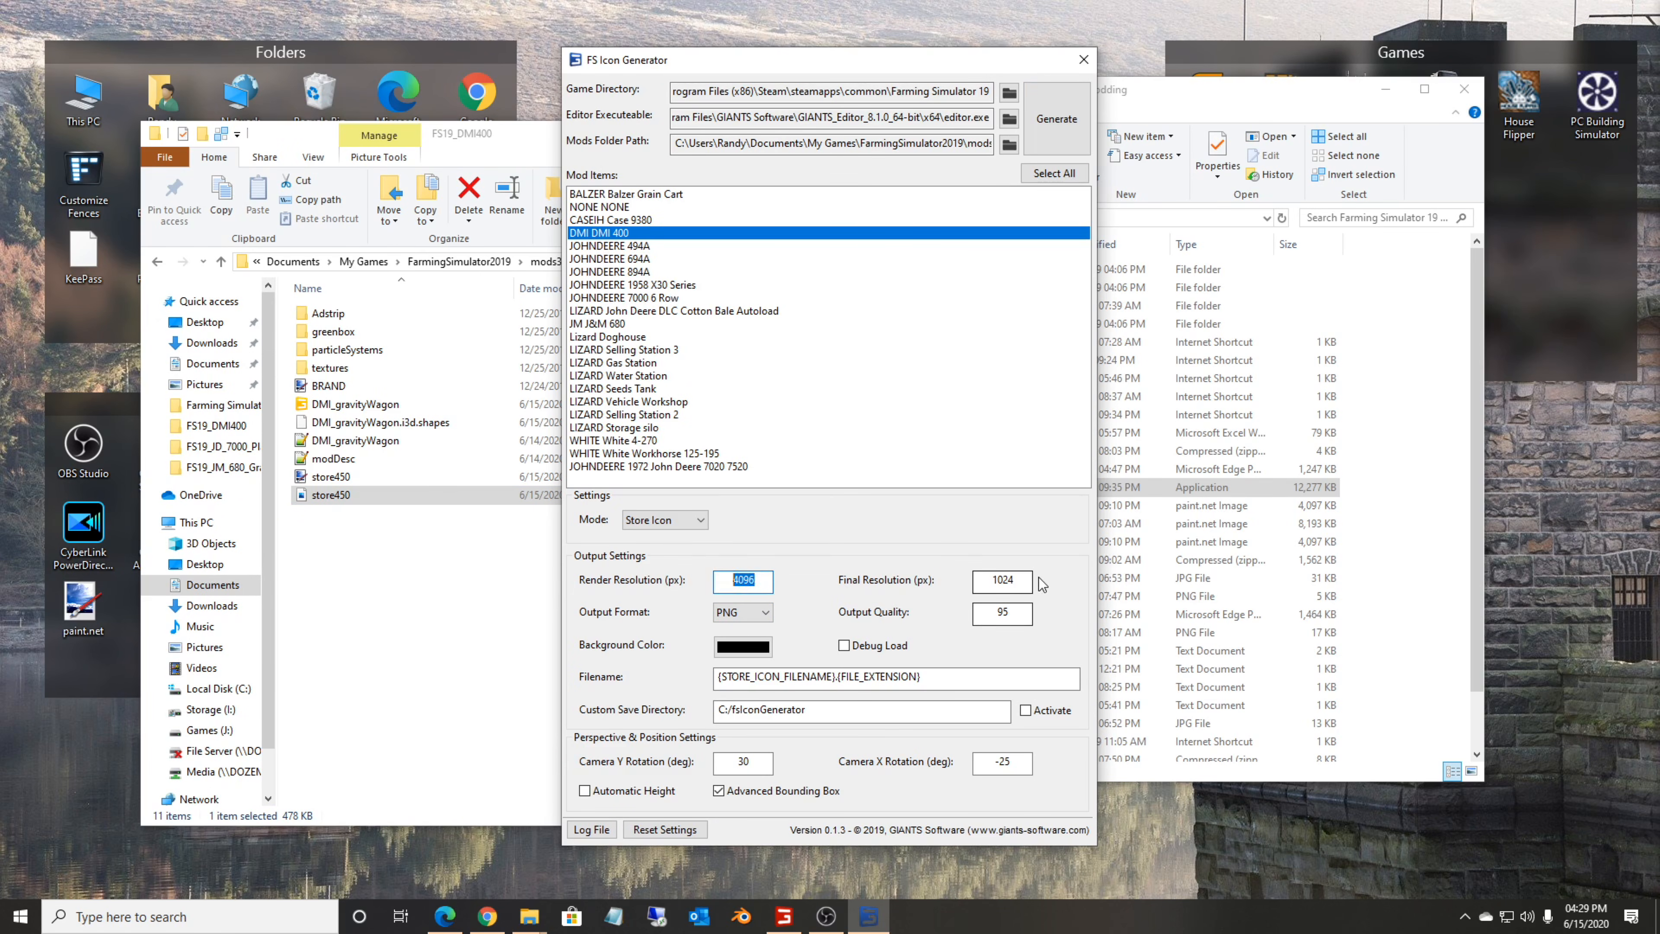
pyautogui.doubleClick(1011, 579)
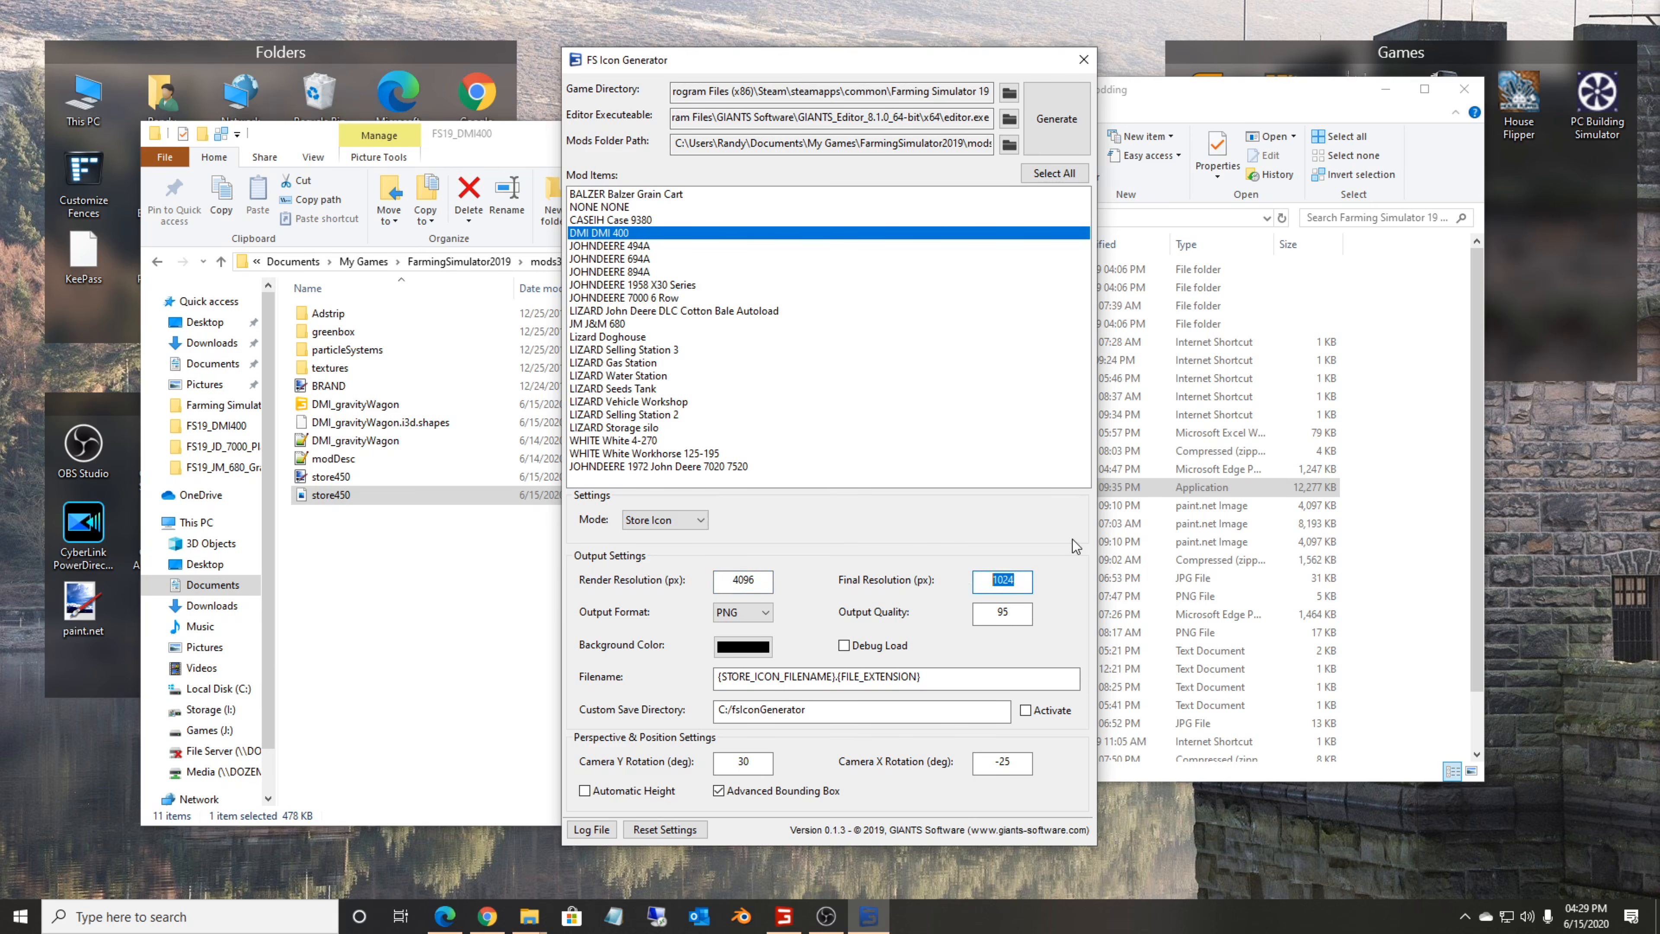
pyautogui.click(1025, 580)
pyautogui.moveTo(1012, 761); pyautogui.dragTo(968, 759)
# Reopen the store450 PNG to check the wagon's camera angle, and return to the icon generator.
pyautogui.click(328, 496)
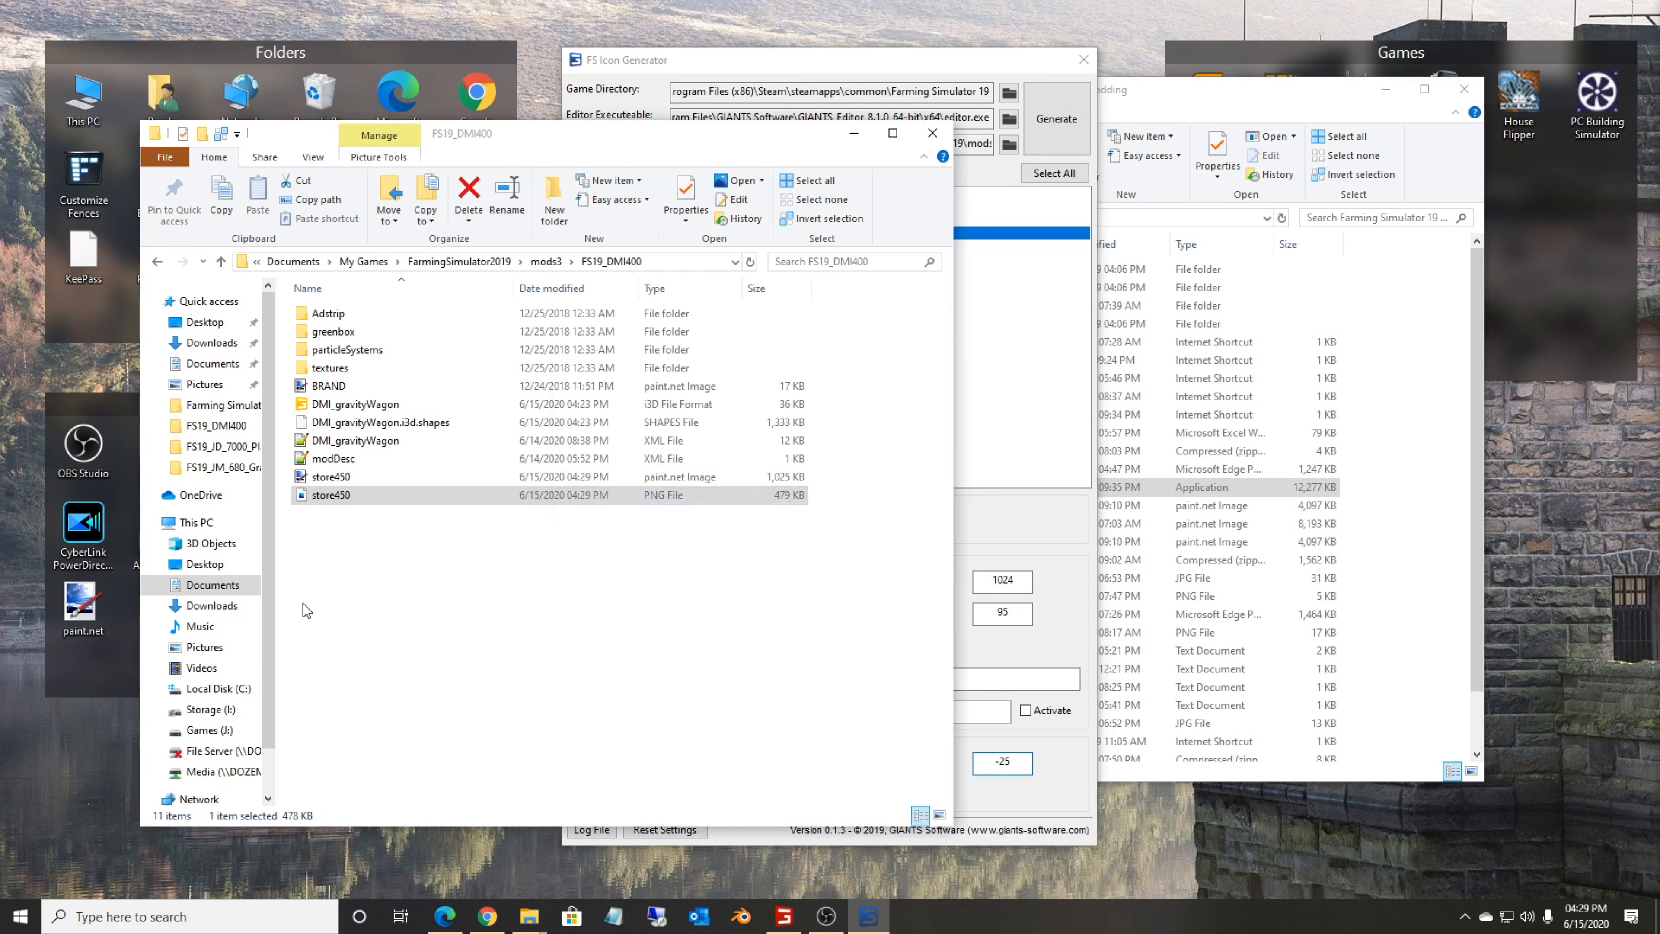
pyautogui.doubleClick(328, 496)
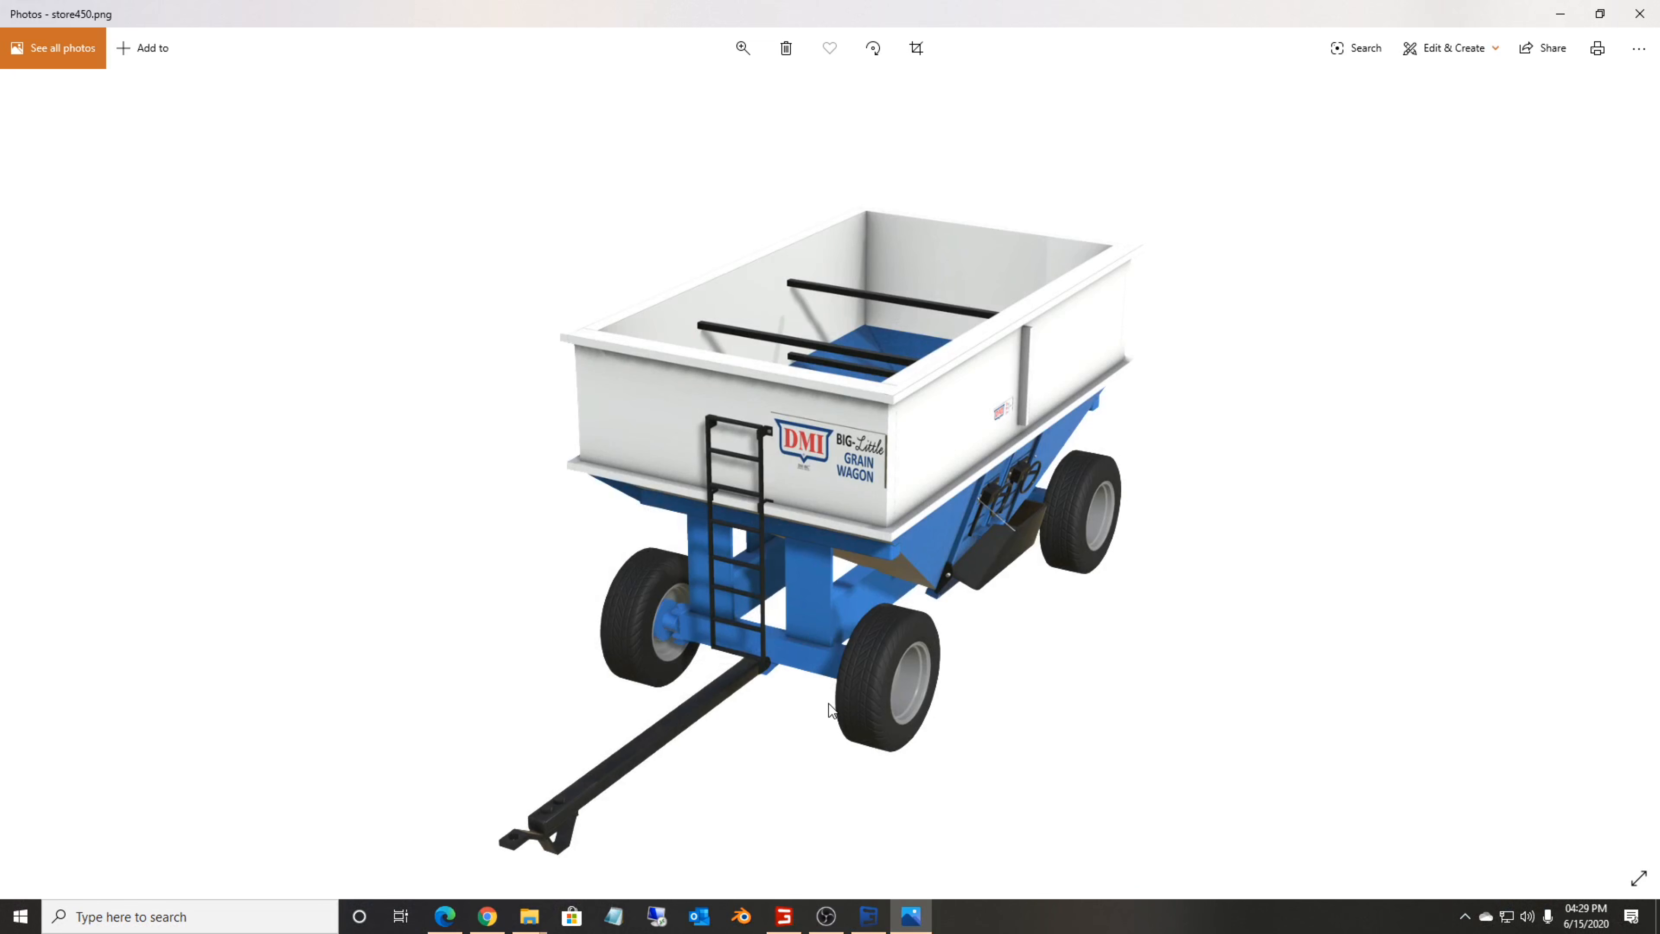
pyautogui.click(1640, 14)
pyautogui.click(1065, 783)
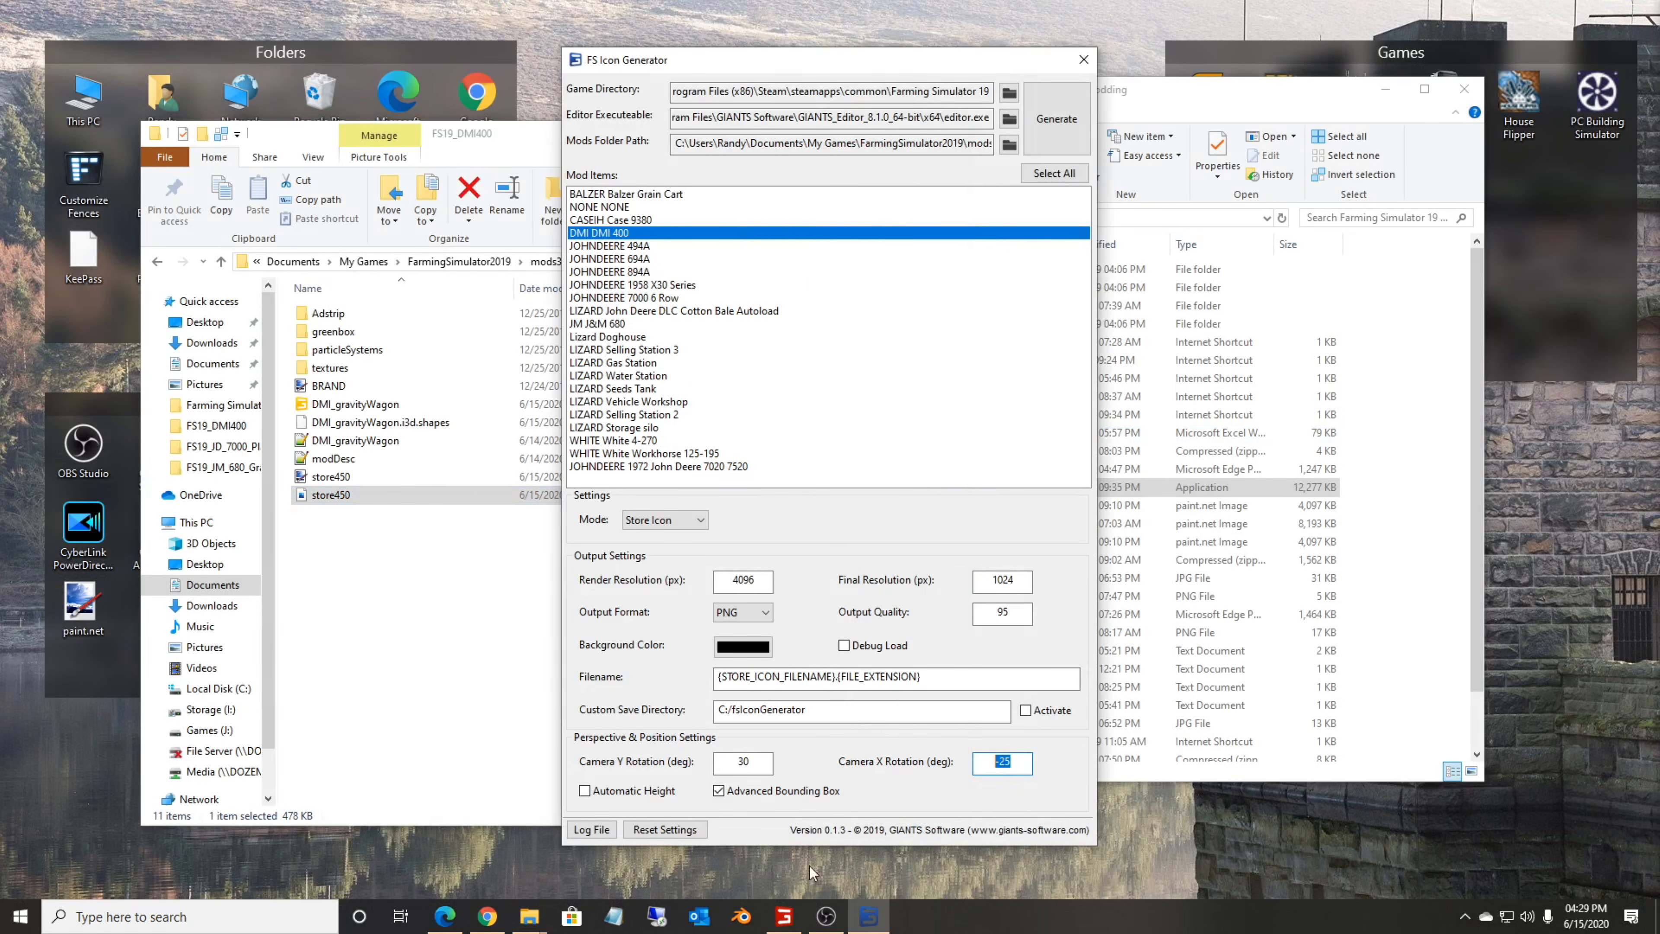
pyautogui.moveTo(730, 793)
# Add the Case 9380 to the selected items and configure it with Weights 2400 lbs, the 3 Point attacher and the Case 9380 engine.
pyautogui.keyDown('ctrl'); pyautogui.click(608, 222); pyautogui.keyUp('ctrl')
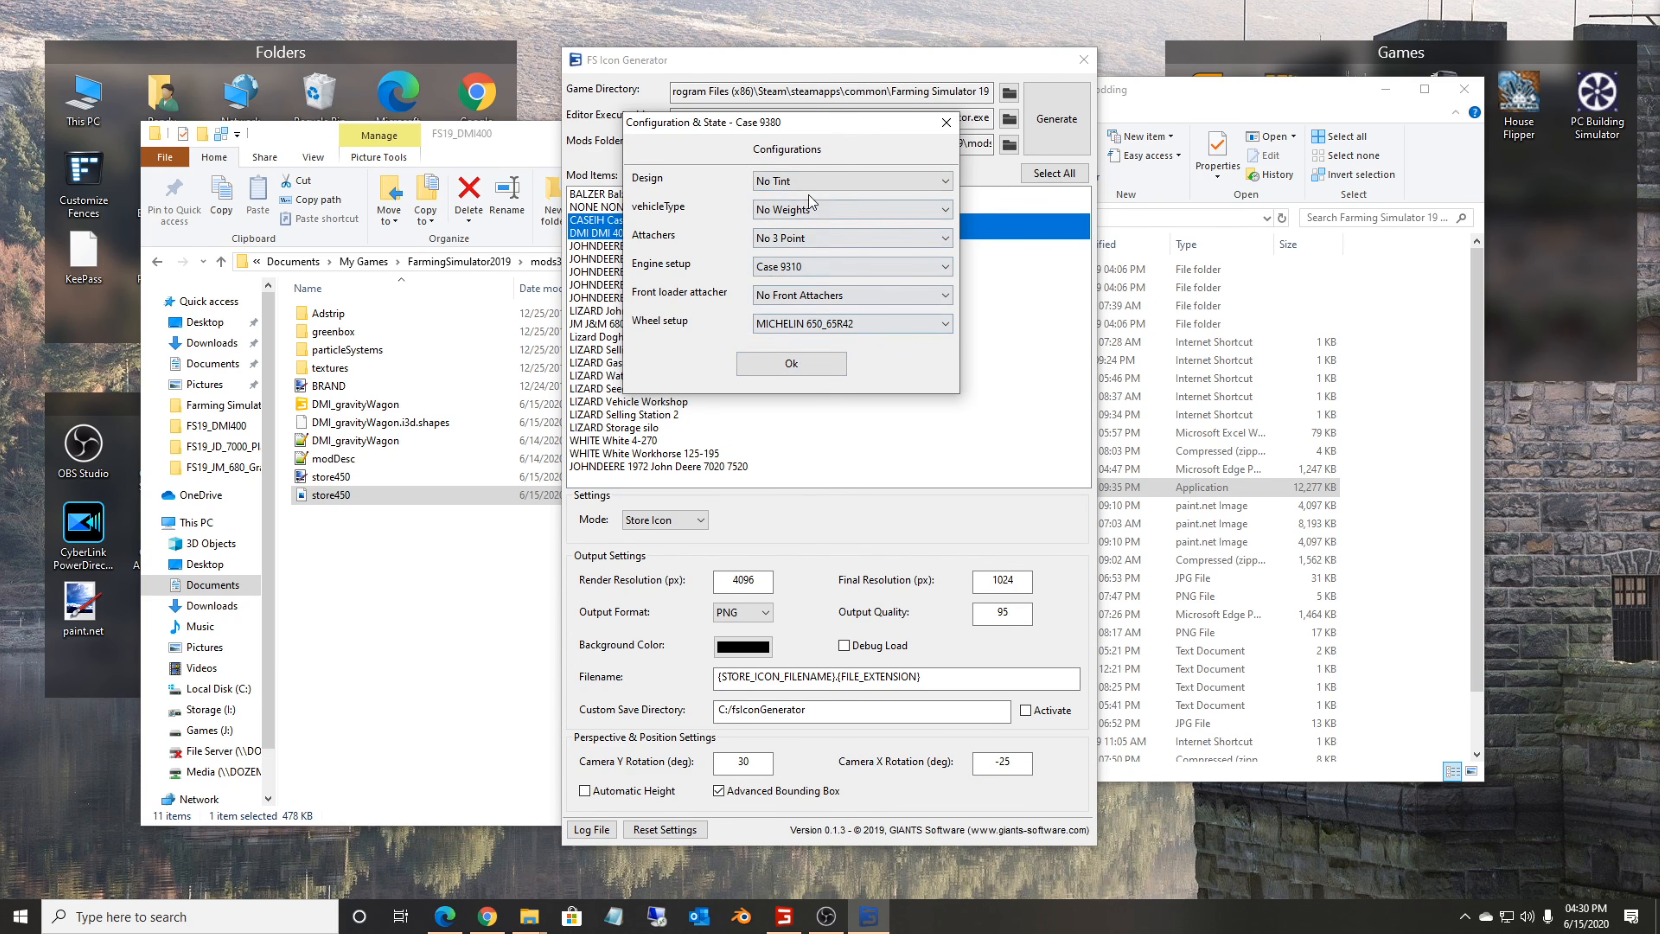
pyautogui.click(792, 182)
pyautogui.click(730, 220)
pyautogui.click(778, 207)
pyautogui.click(775, 254)
pyautogui.click(778, 240)
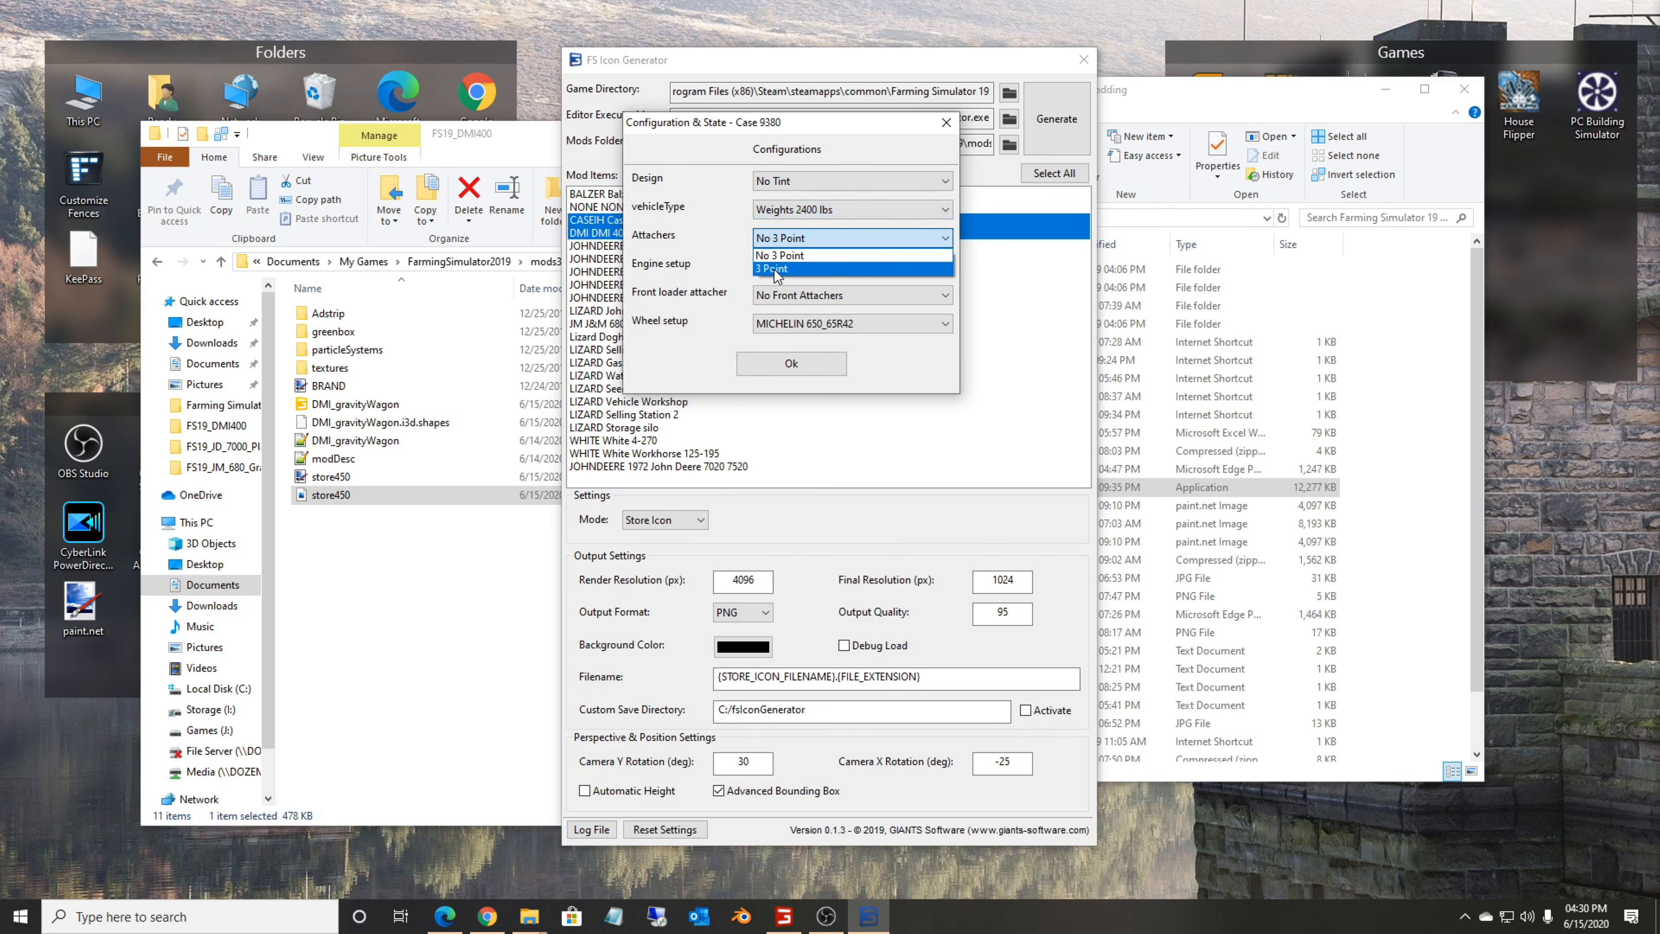
pyautogui.click(778, 251)
pyautogui.click(780, 266)
pyautogui.click(786, 343)
# Set the Case 9380's front loader attacher to Blade Mount and its wheel setup to TRELLEBORG Dual Row Crop Weights 1.
pyautogui.click(792, 295)
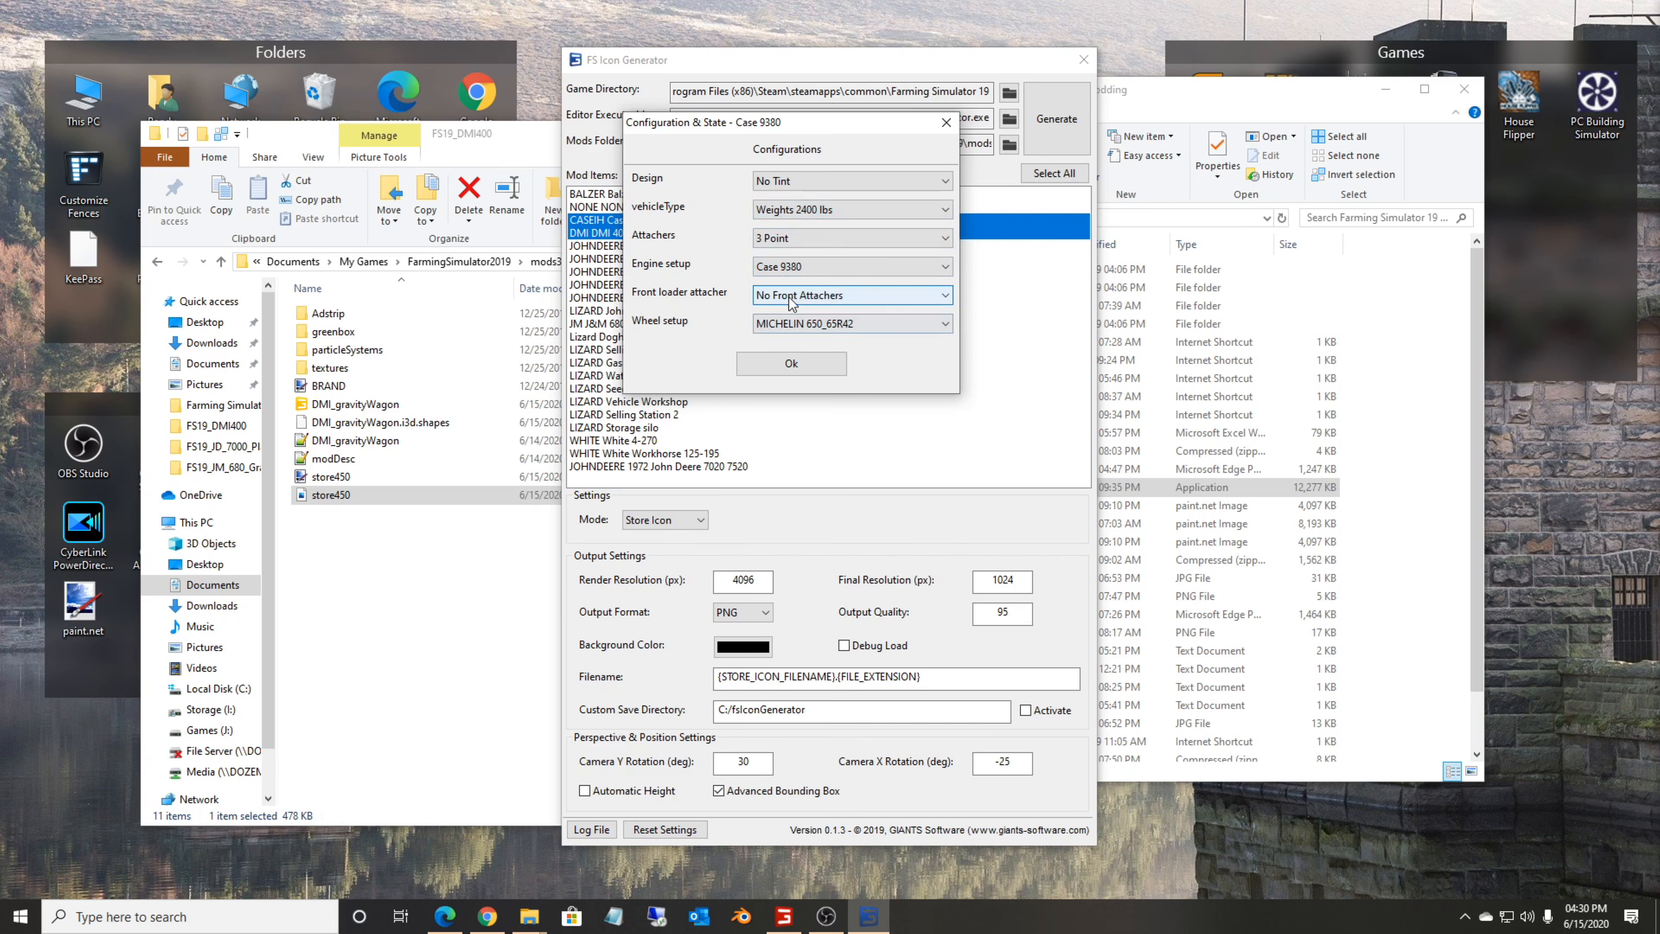
pyautogui.click(789, 351)
pyautogui.click(792, 298)
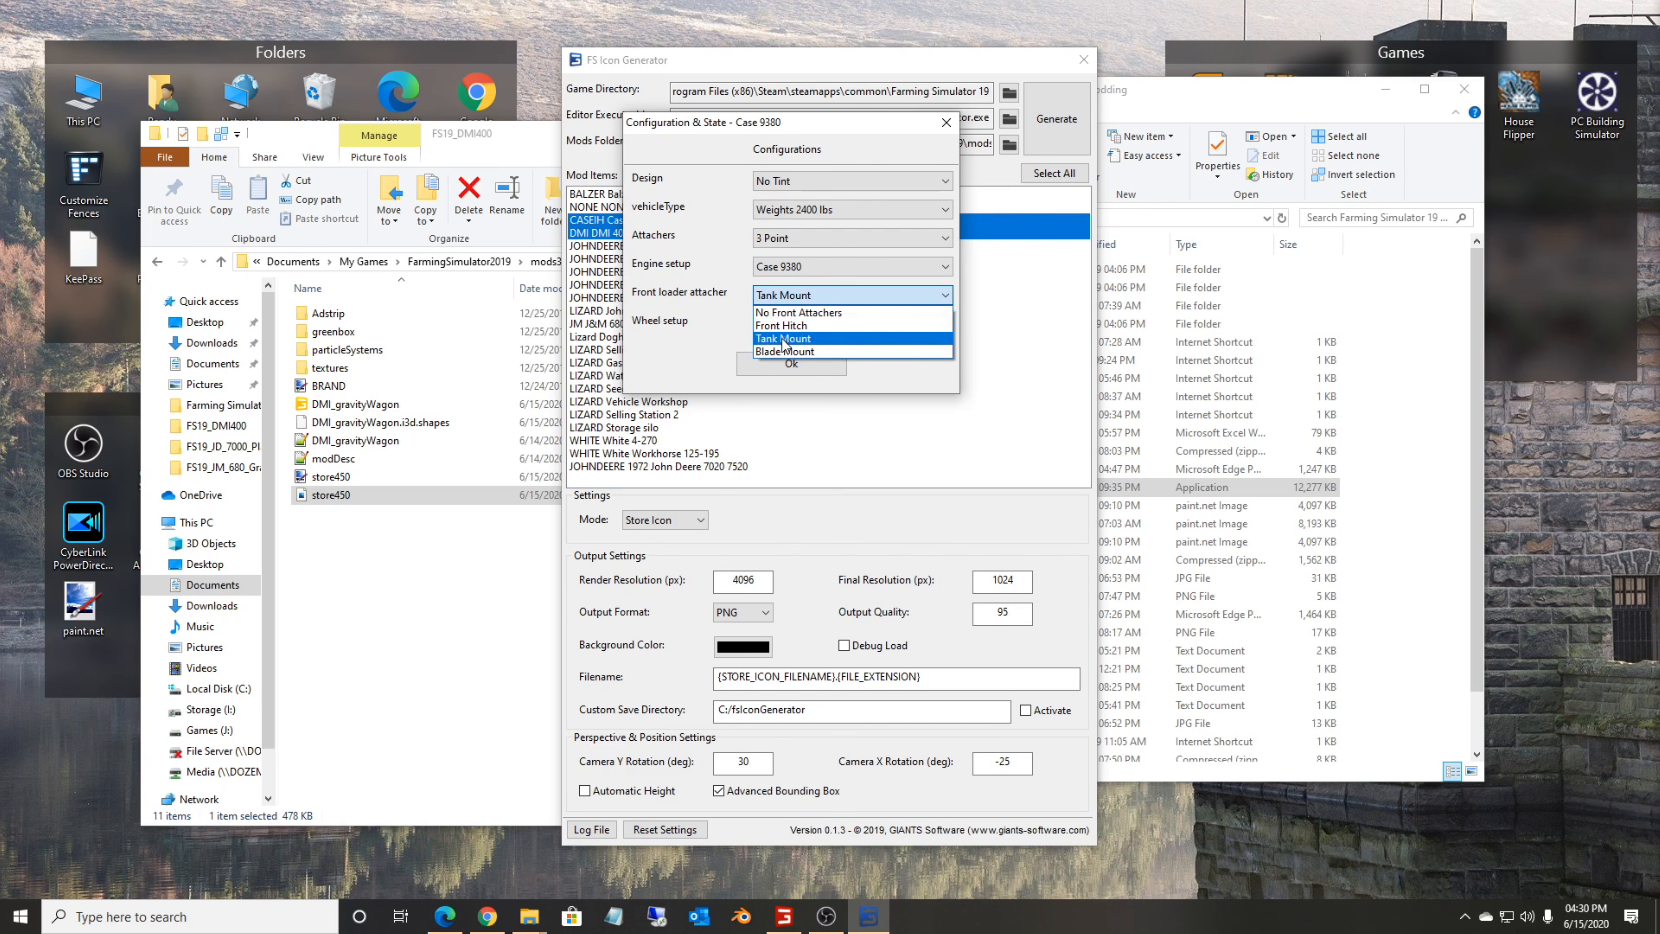
pyautogui.click(790, 339)
pyautogui.click(798, 323)
pyautogui.click(860, 615)
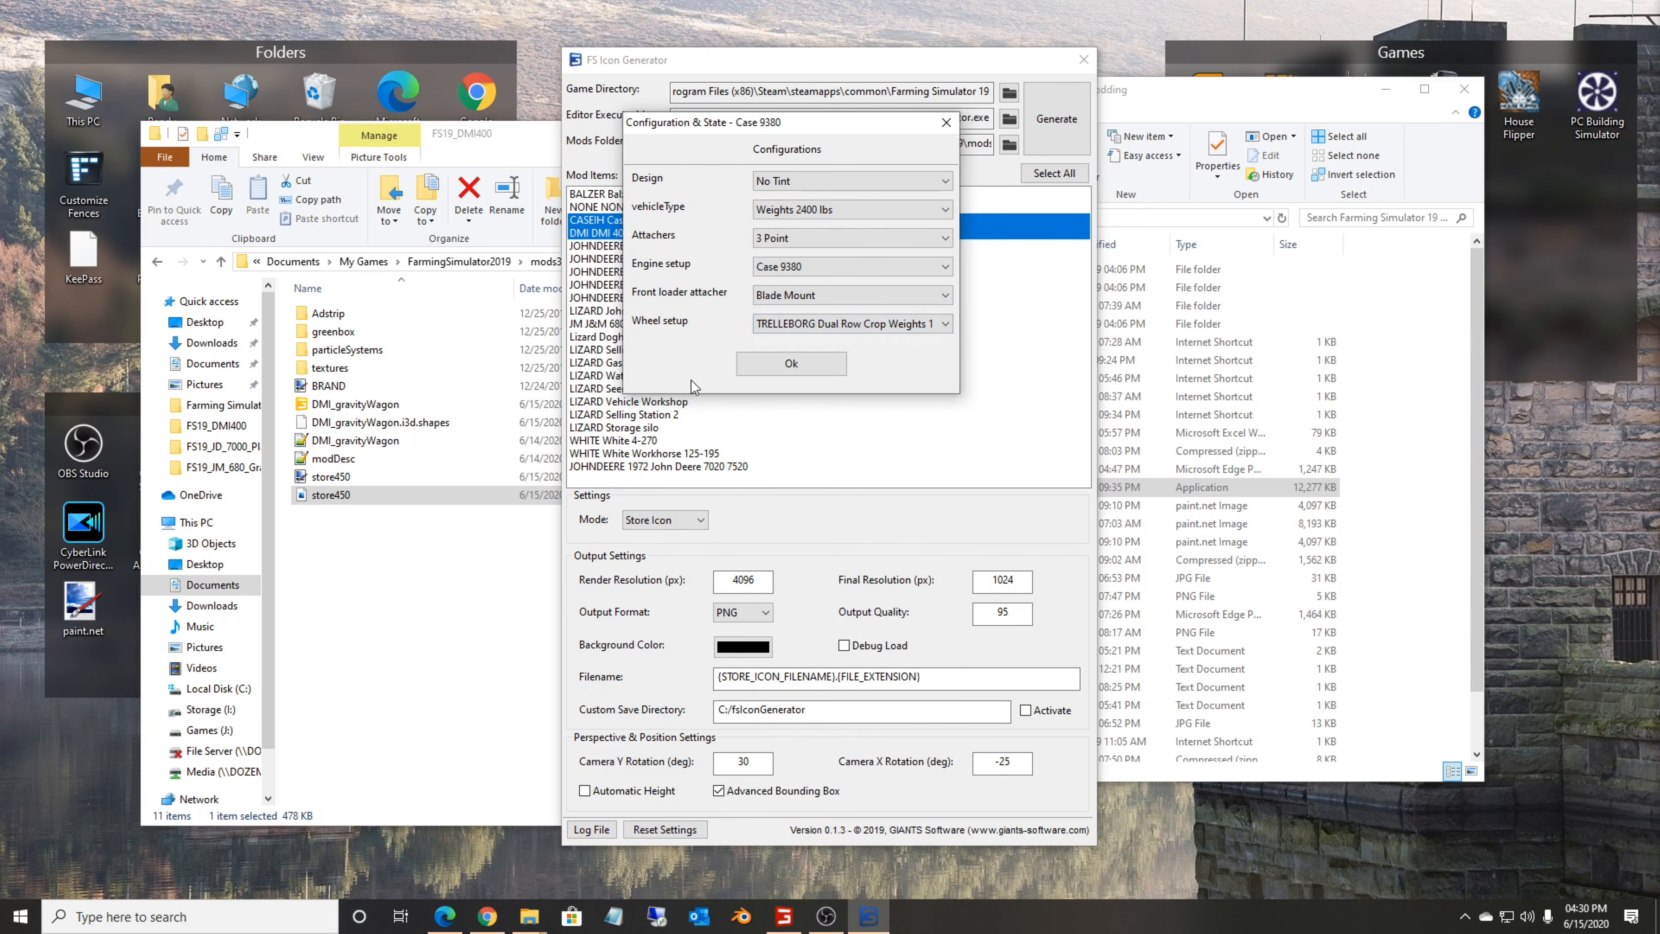
# Close the Case 9380 configuration and the icon generator, and return to the Farming Simulator 19 Modding folder.
pyautogui.click(946, 121)
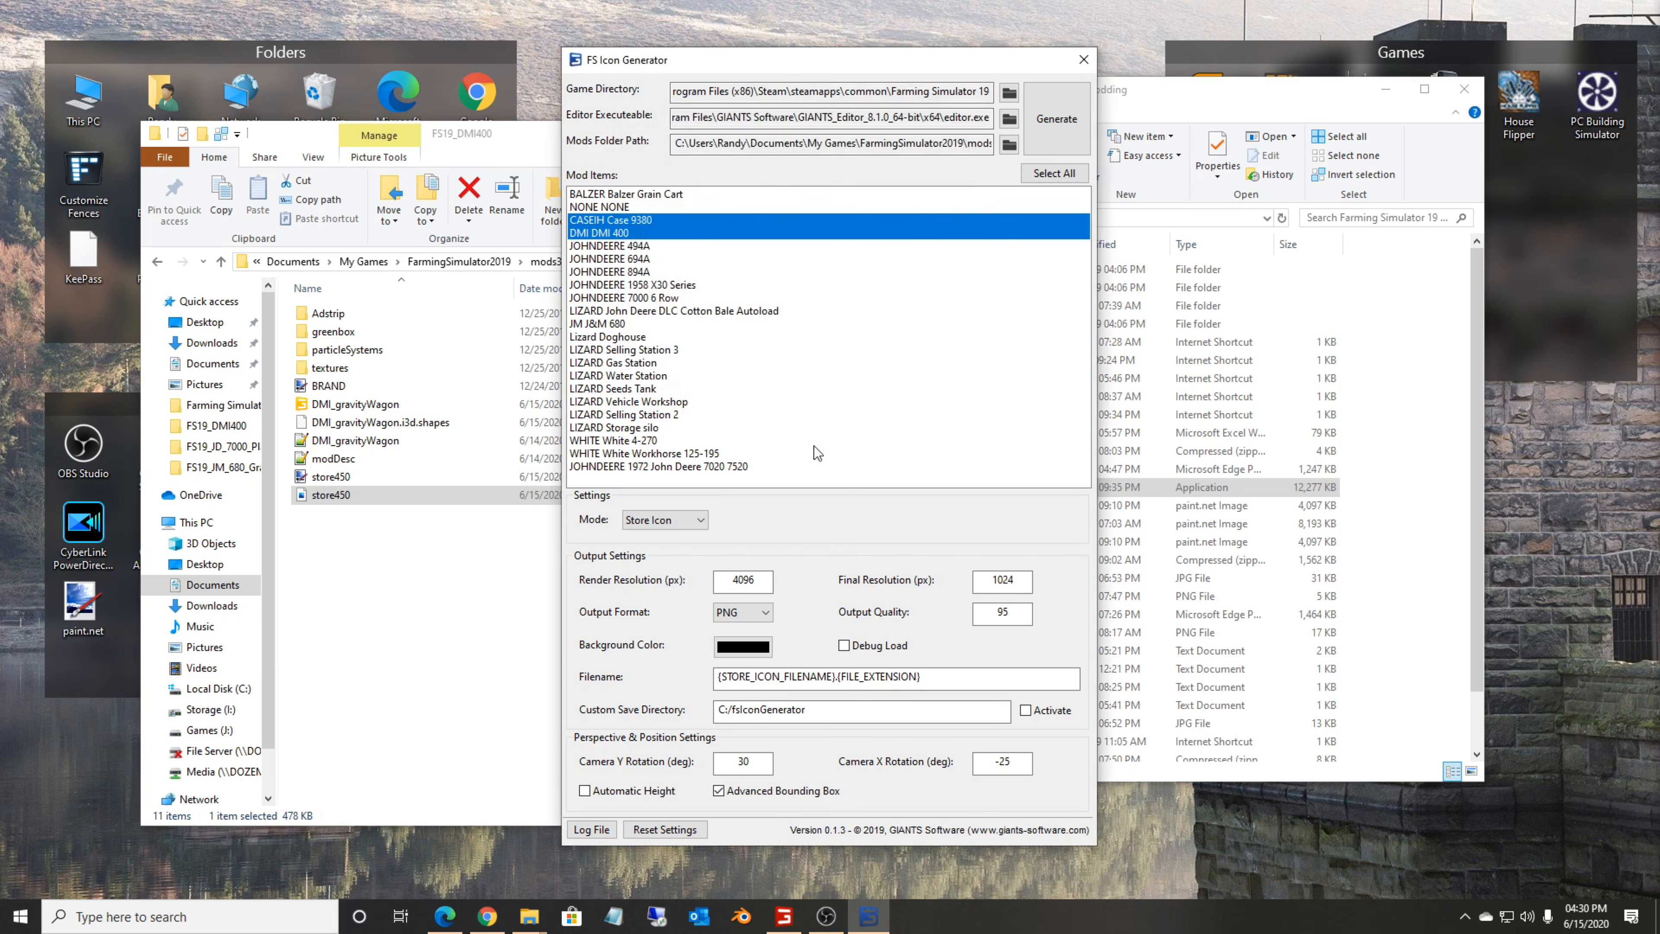
pyautogui.click(1083, 60)
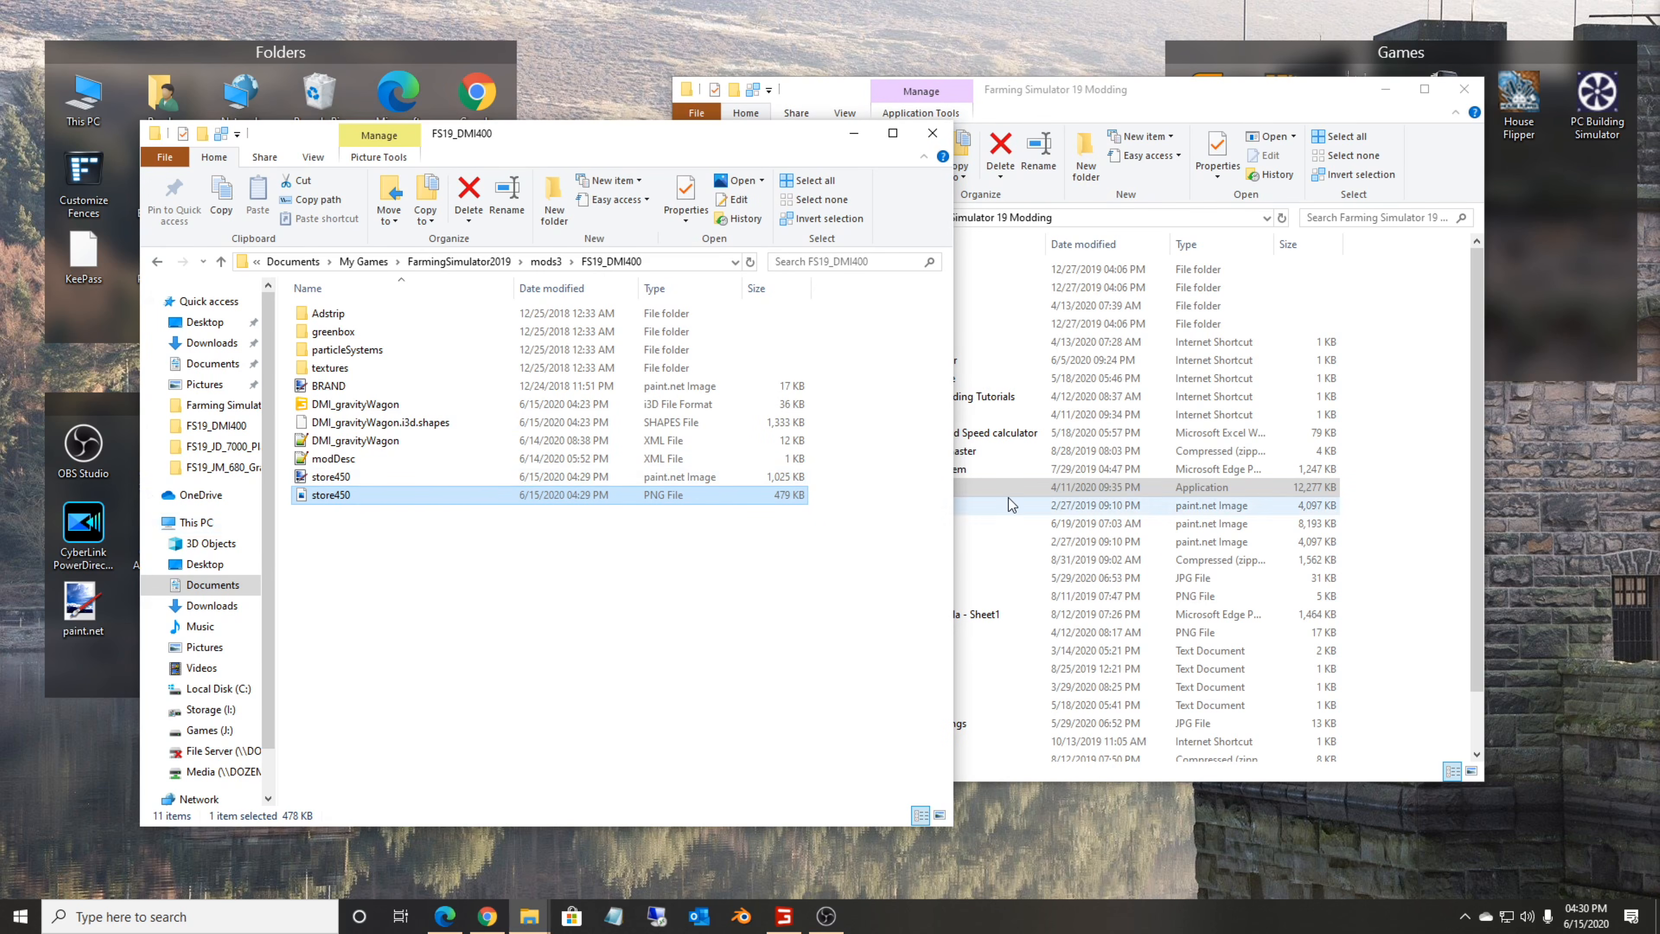
pyautogui.click(1432, 476)
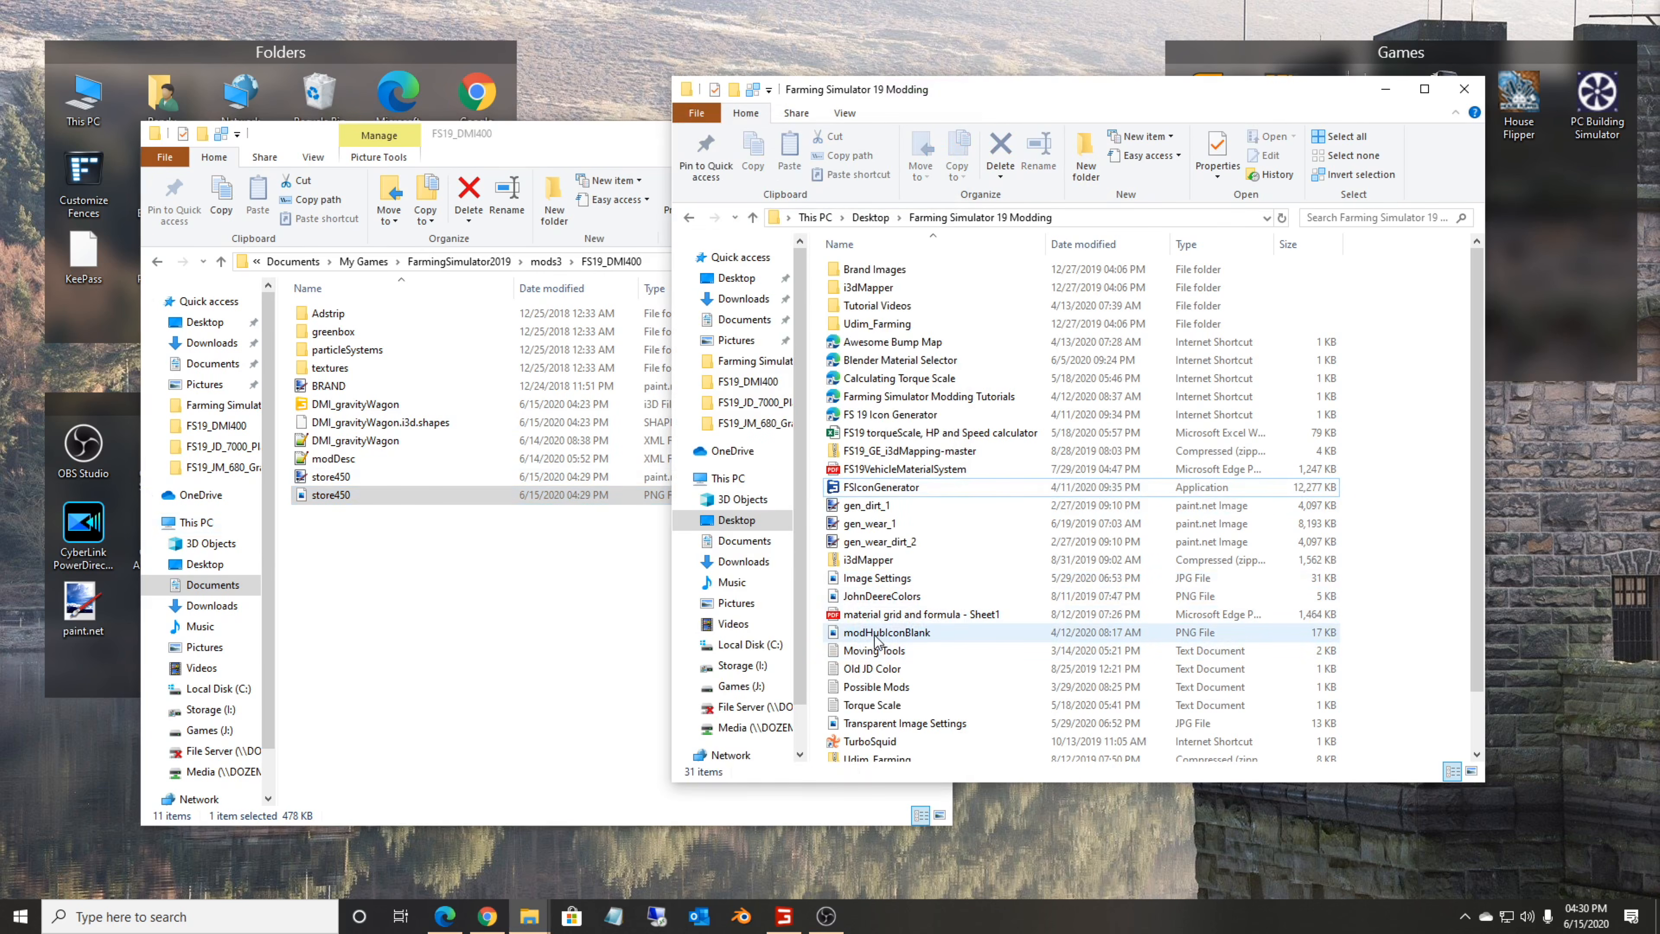
# Preview the modHubIconBlank PNG and open it for editing in paint.net.
pyautogui.click(887, 633)
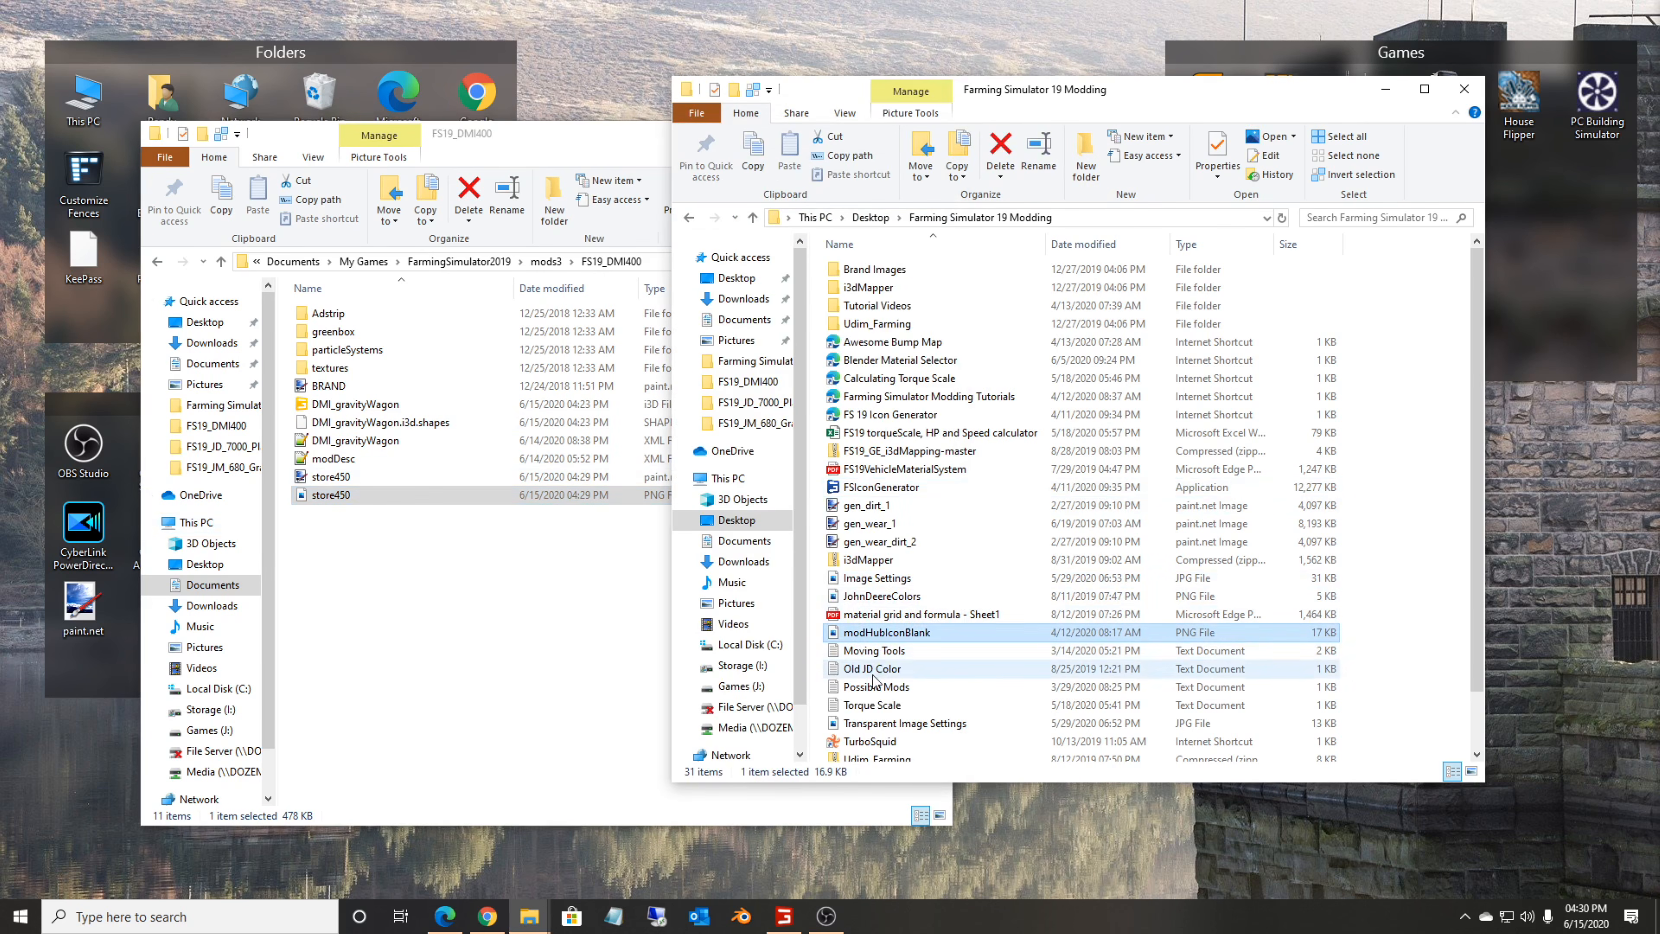
pyautogui.doubleClick(896, 635)
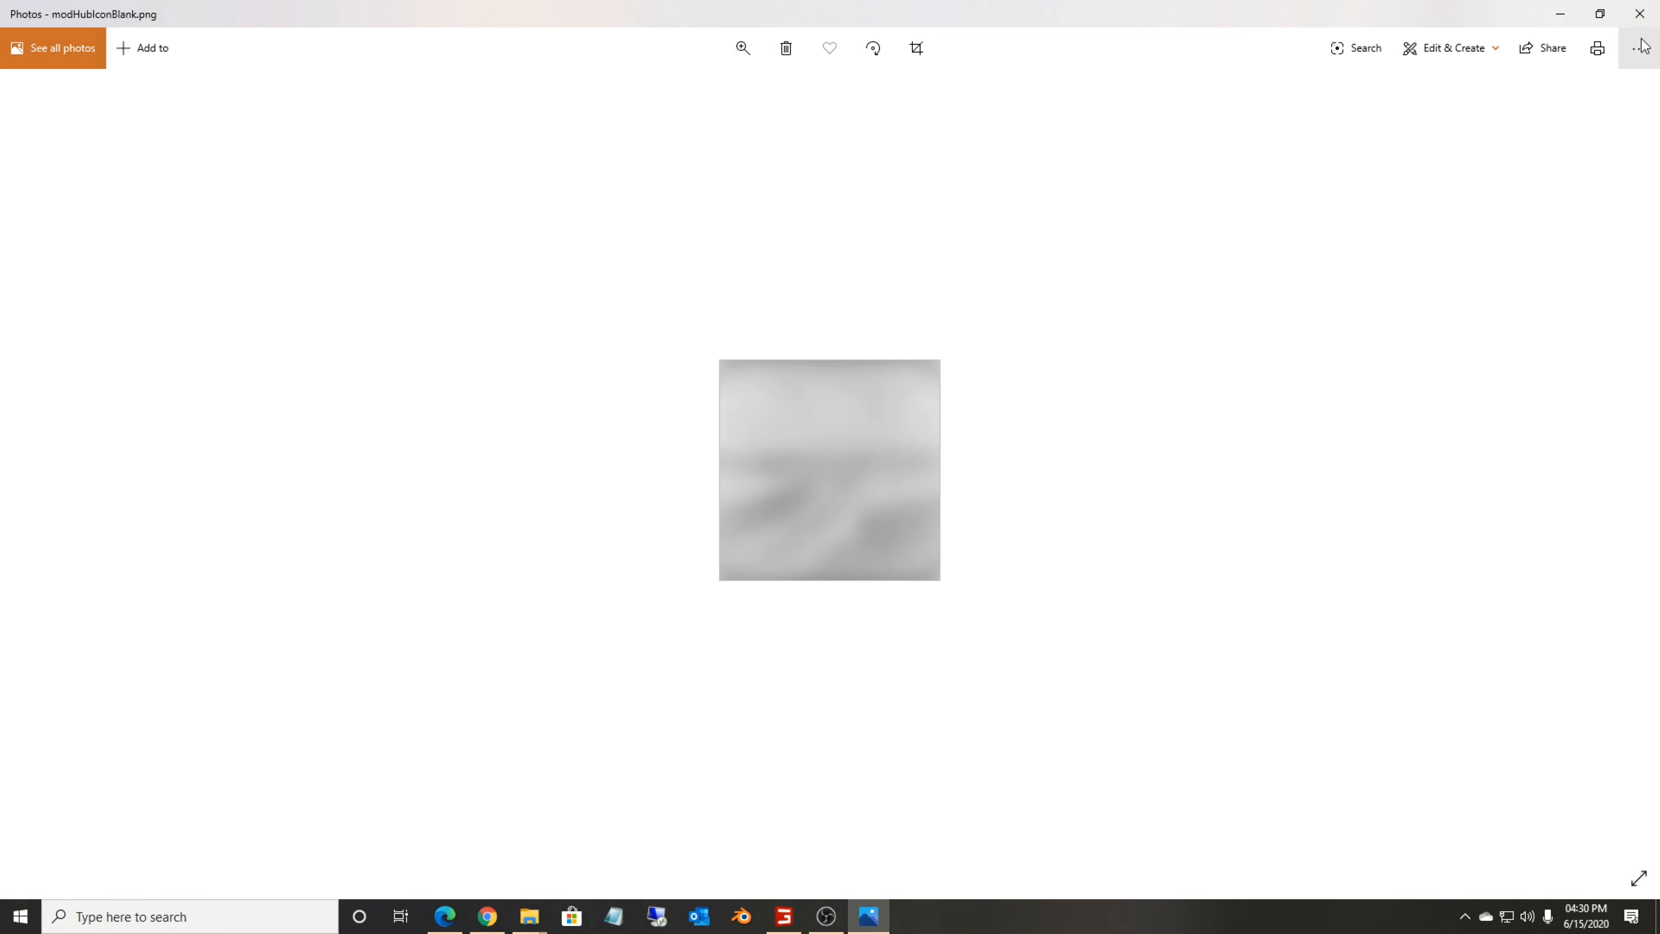
pyautogui.click(1639, 14)
pyautogui.rightClick(873, 639)
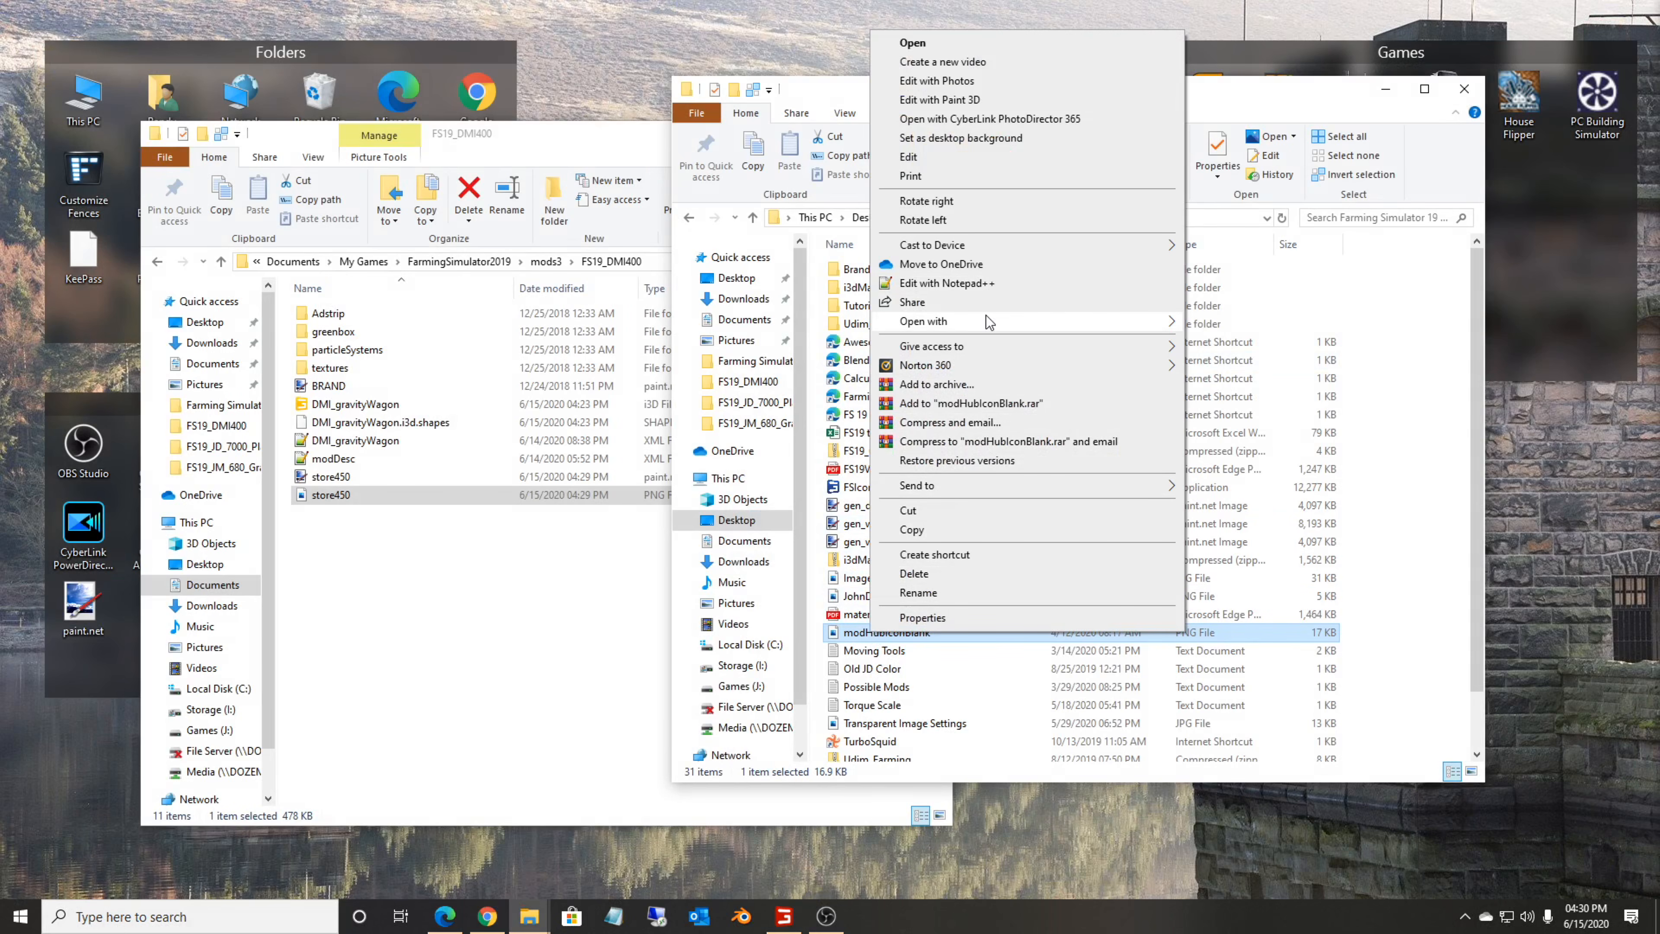
pyautogui.moveTo(990, 320)
pyautogui.click(1240, 384)
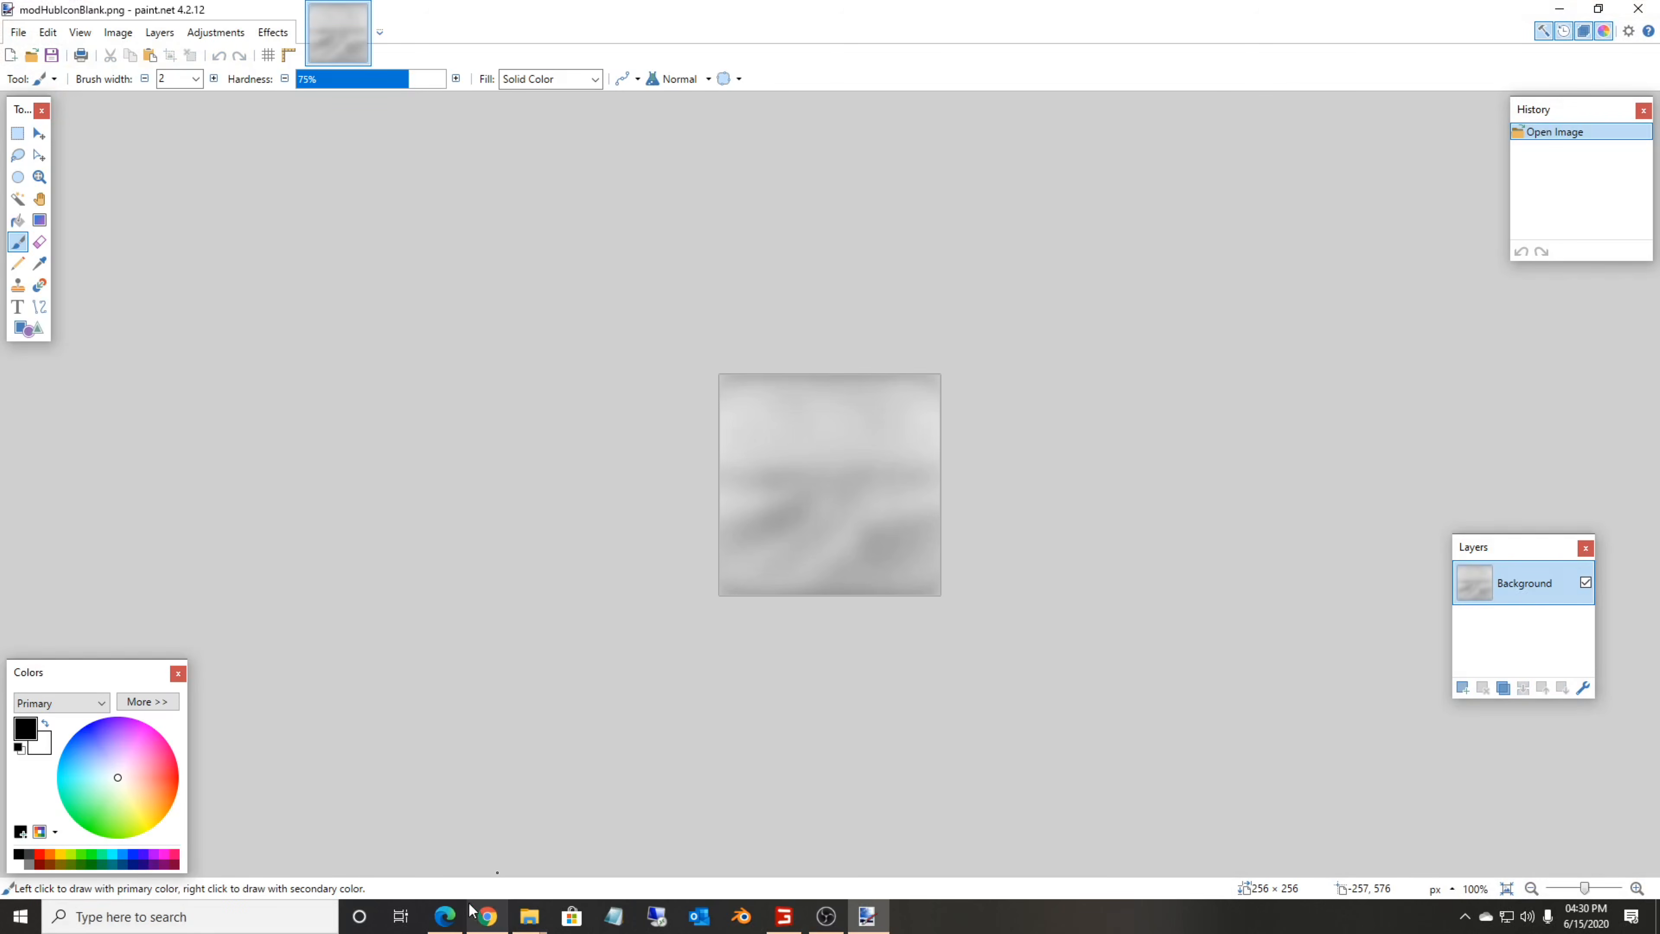
# Import the store450 PNG from the FS19_DMI400 folder as a new layer, expanding the canvas to fit it.
pyautogui.click(528, 915)
pyautogui.click(428, 833)
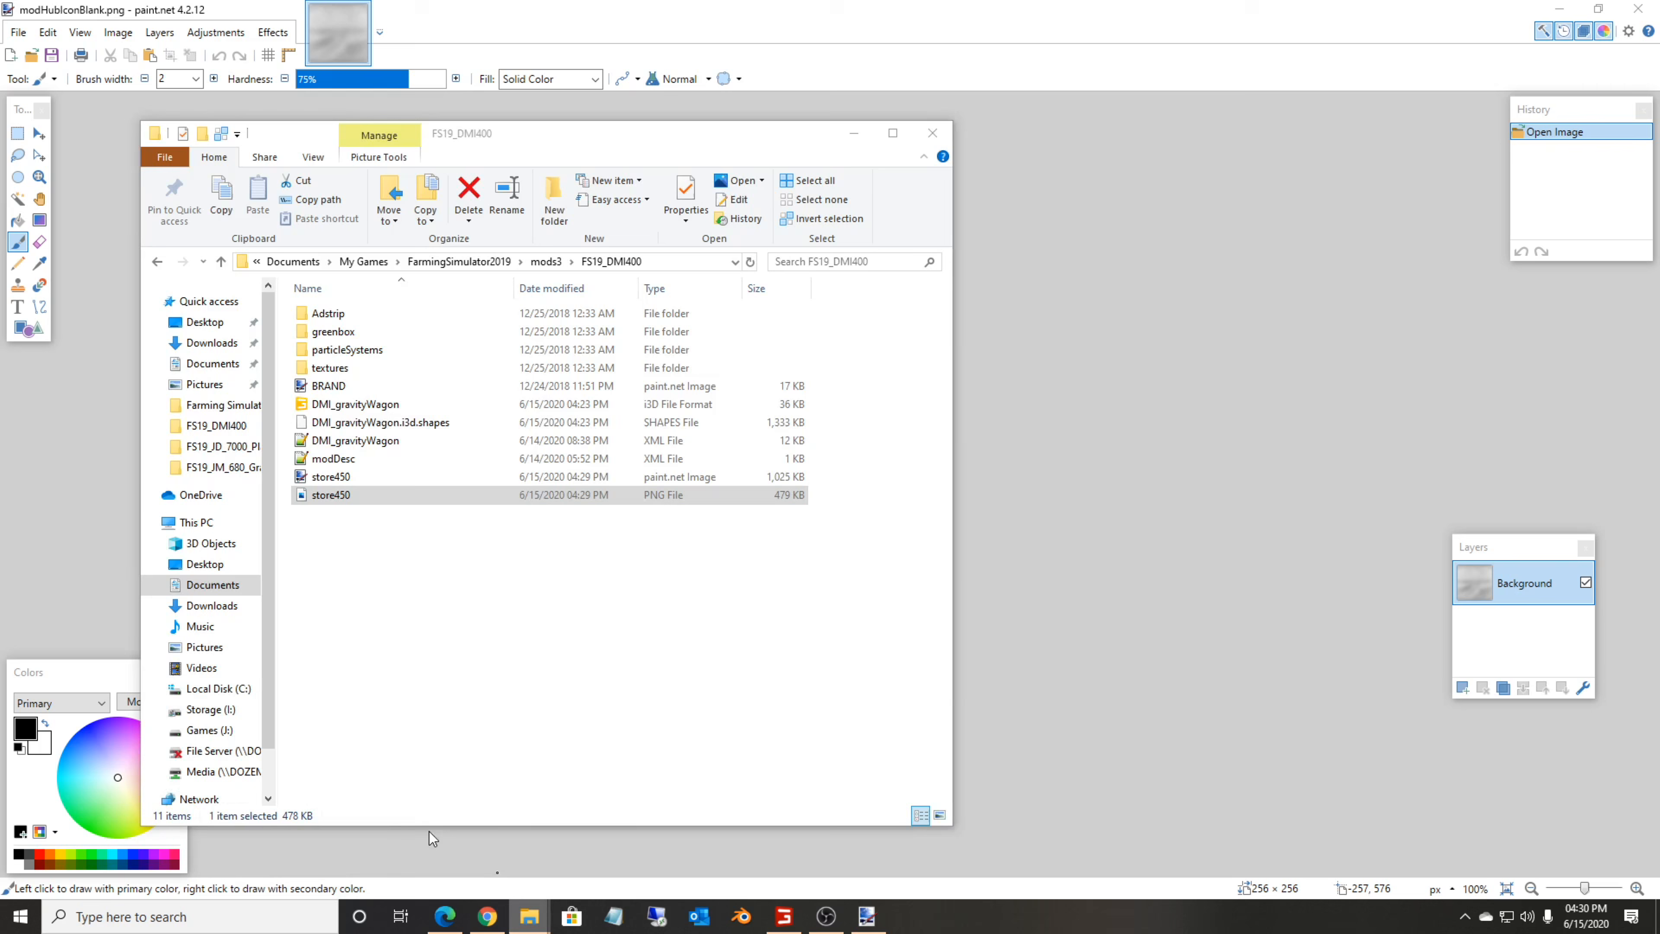
pyautogui.click(528, 915)
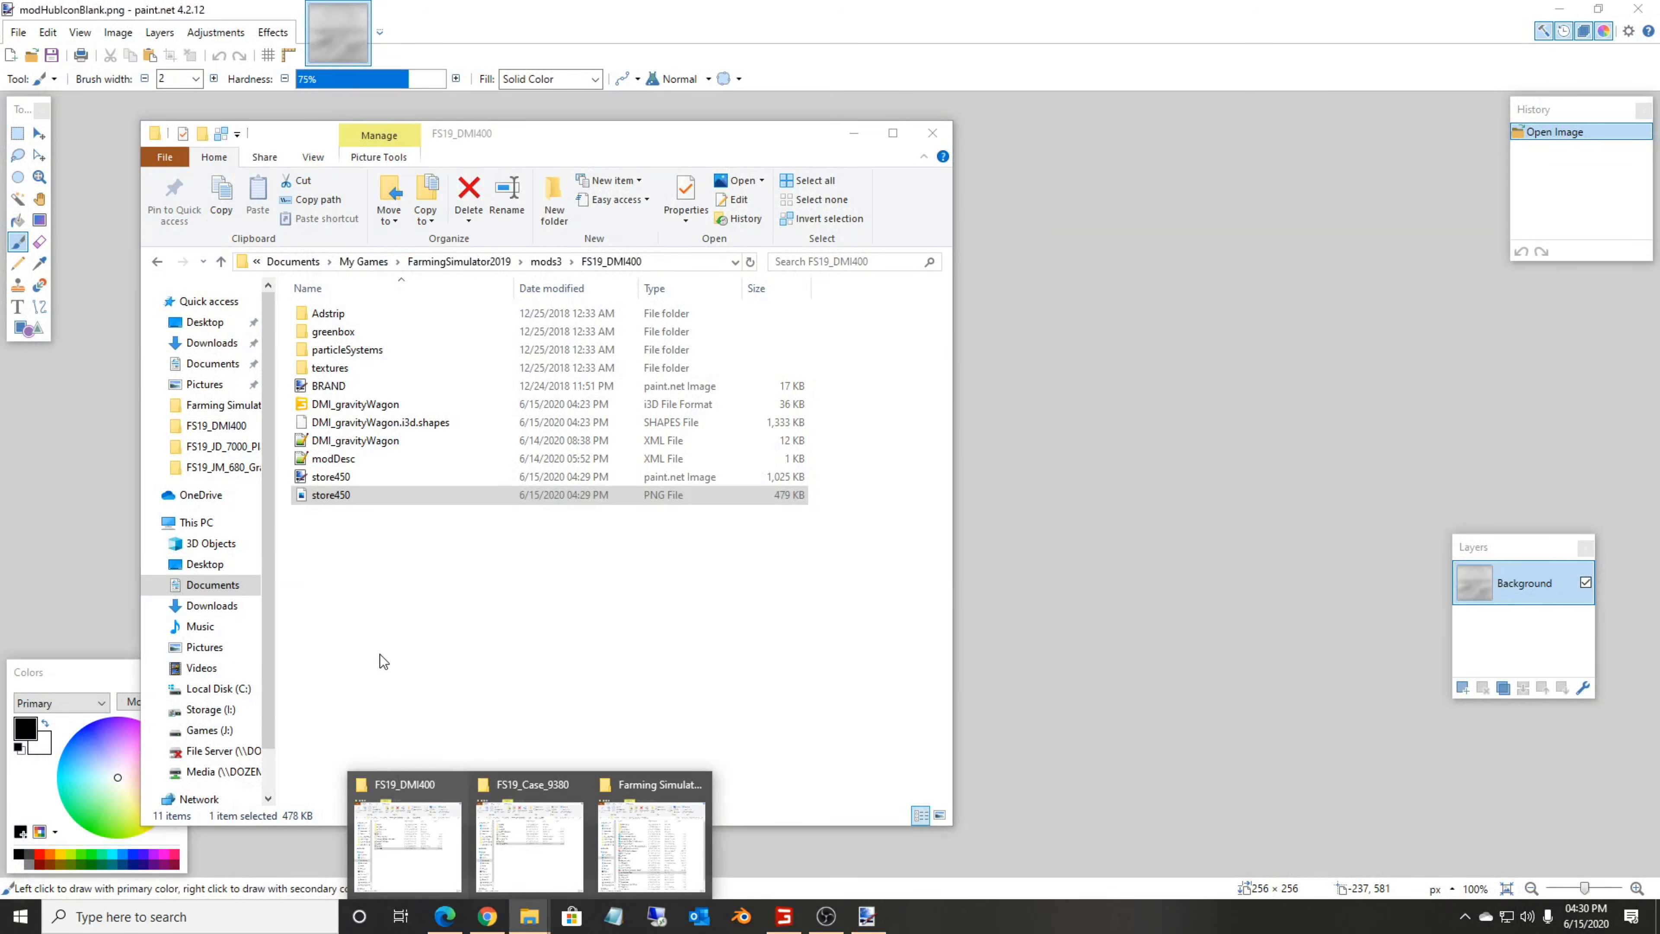
pyautogui.click(379, 654)
pyautogui.moveTo(333, 495)
pyautogui.mouseDown()
pyautogui.moveTo(1048, 463)
pyautogui.moveTo(919, 542)
pyautogui.mouseUp()
pyautogui.click(770, 519)
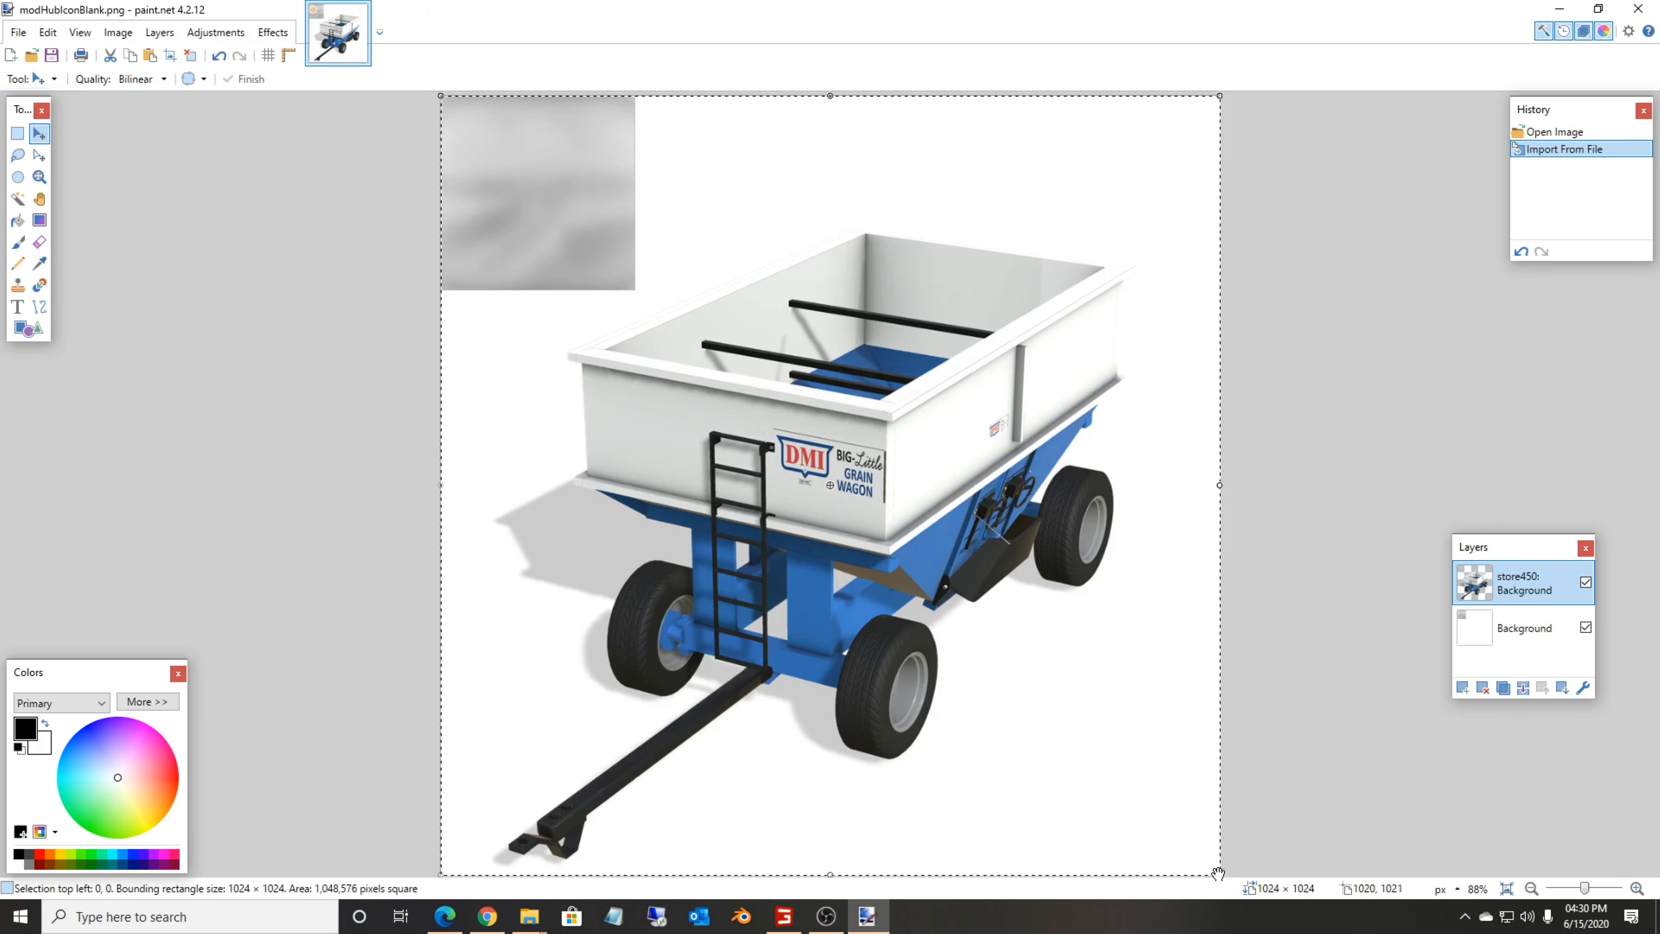
# Scale the imported wagon to about 284 × 284 pixels, position it over the grey icon background and deselect it.
pyautogui.moveTo(1218, 874); pyautogui.dragTo(655, 322)
pyautogui.moveTo(555, 229); pyautogui.dragTo(533, 195)
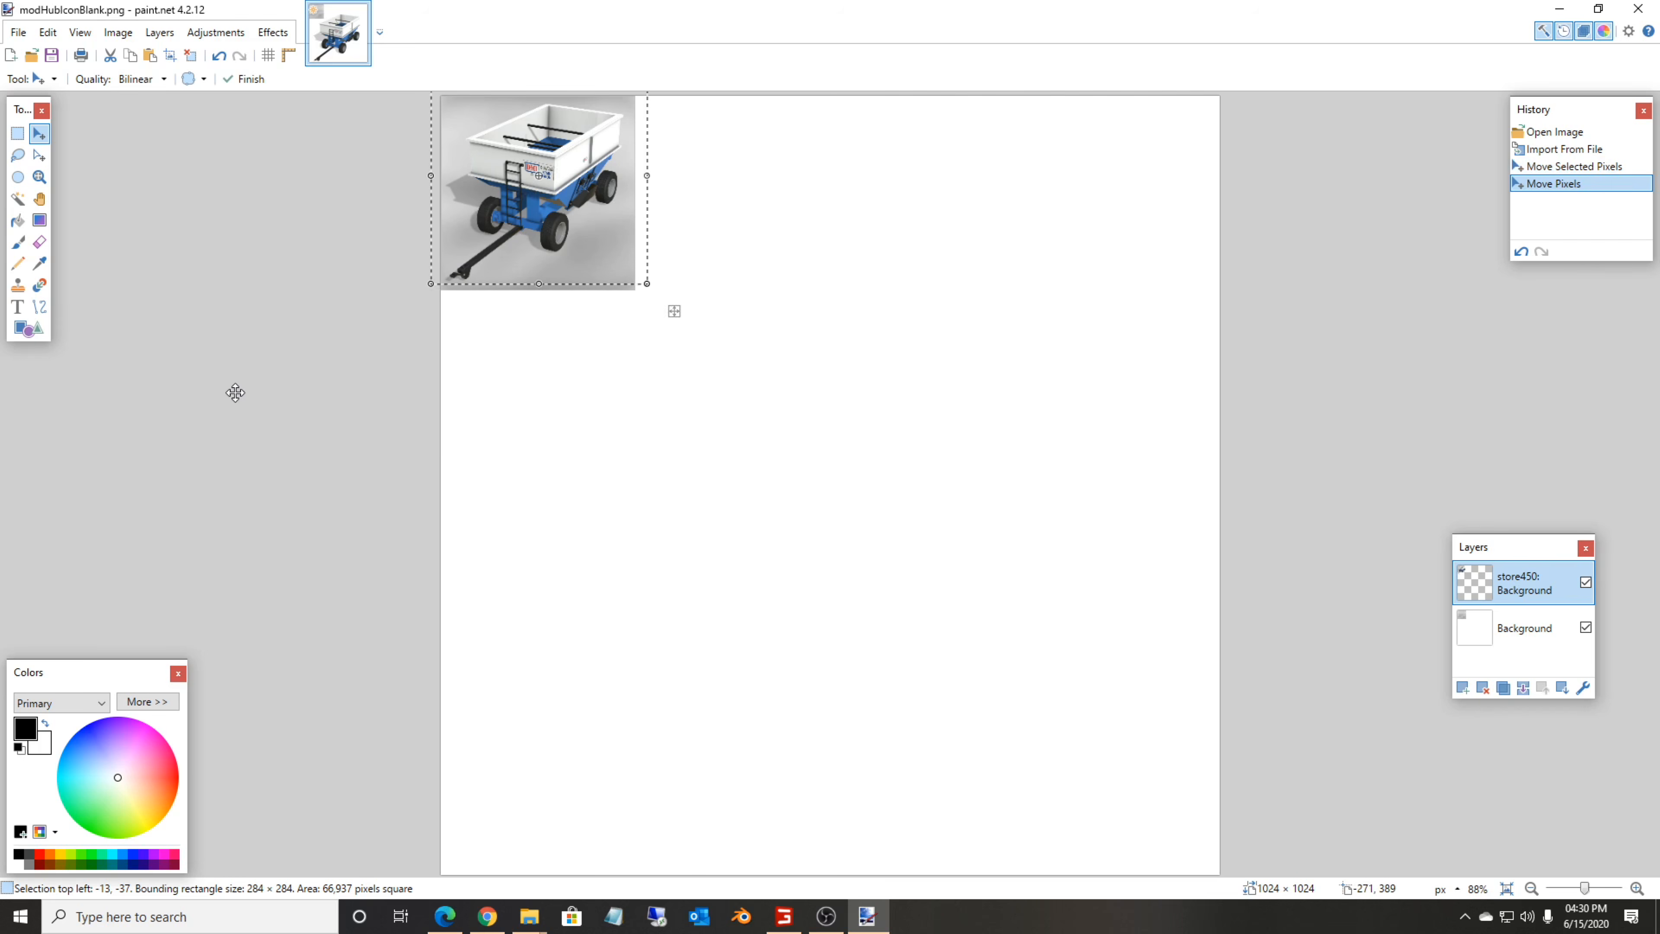
pyautogui.hotkey('ctrl', 'd')
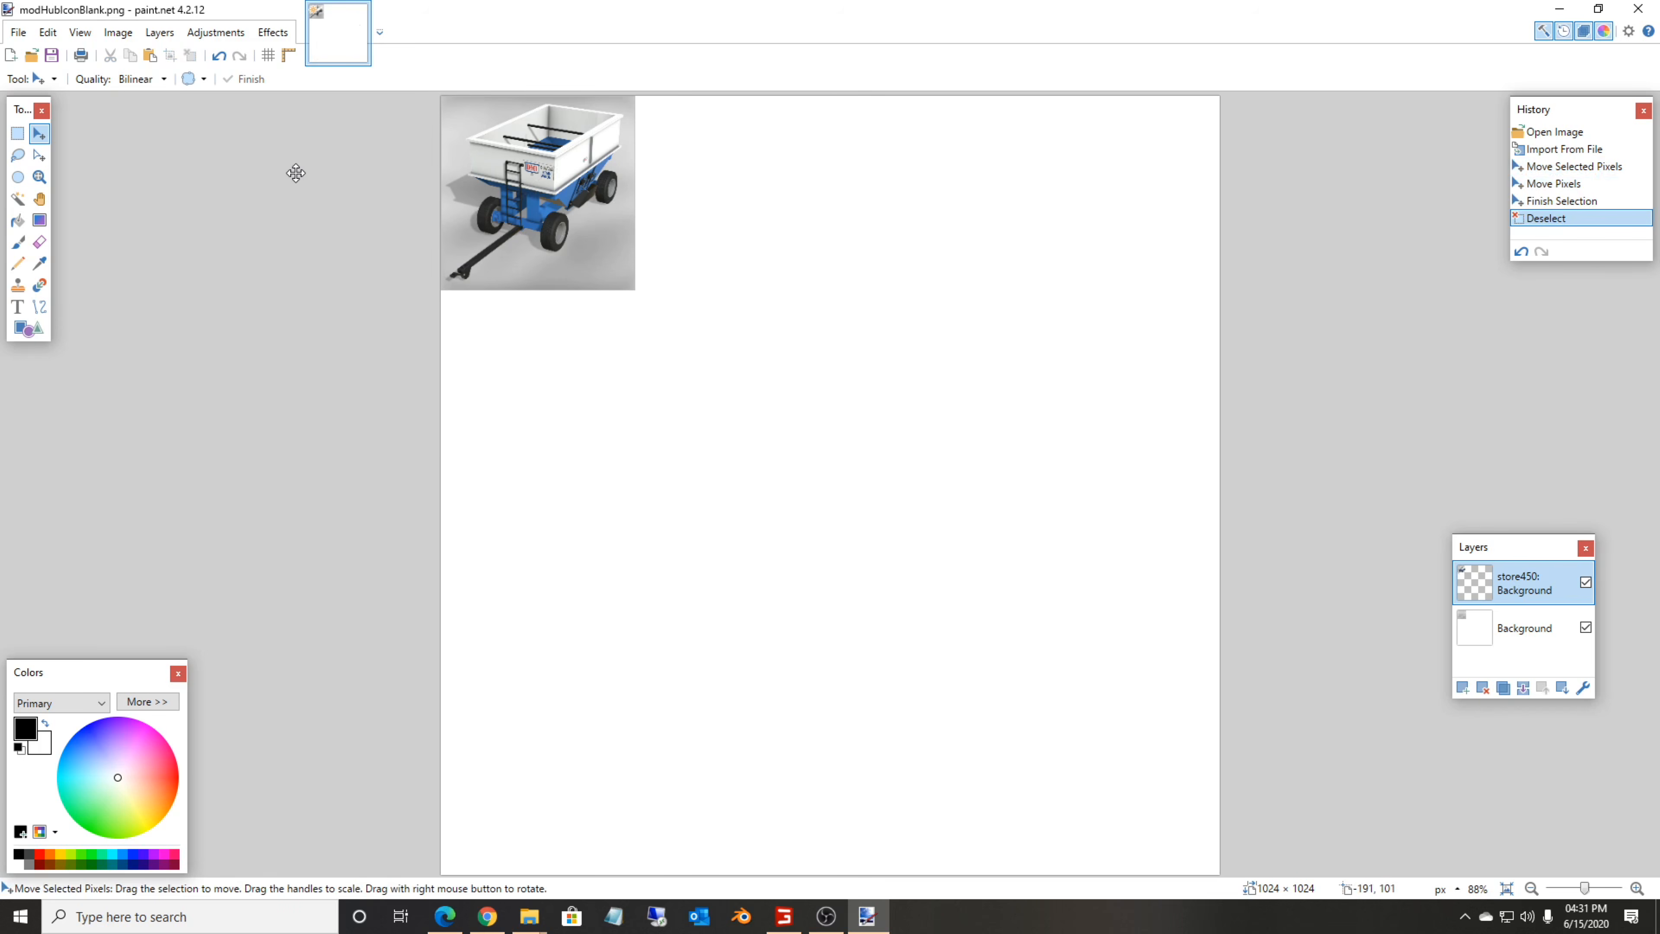
# Set the canvas size to 256 × 256 pixels, anchored at the top left.
pyautogui.click(118, 32)
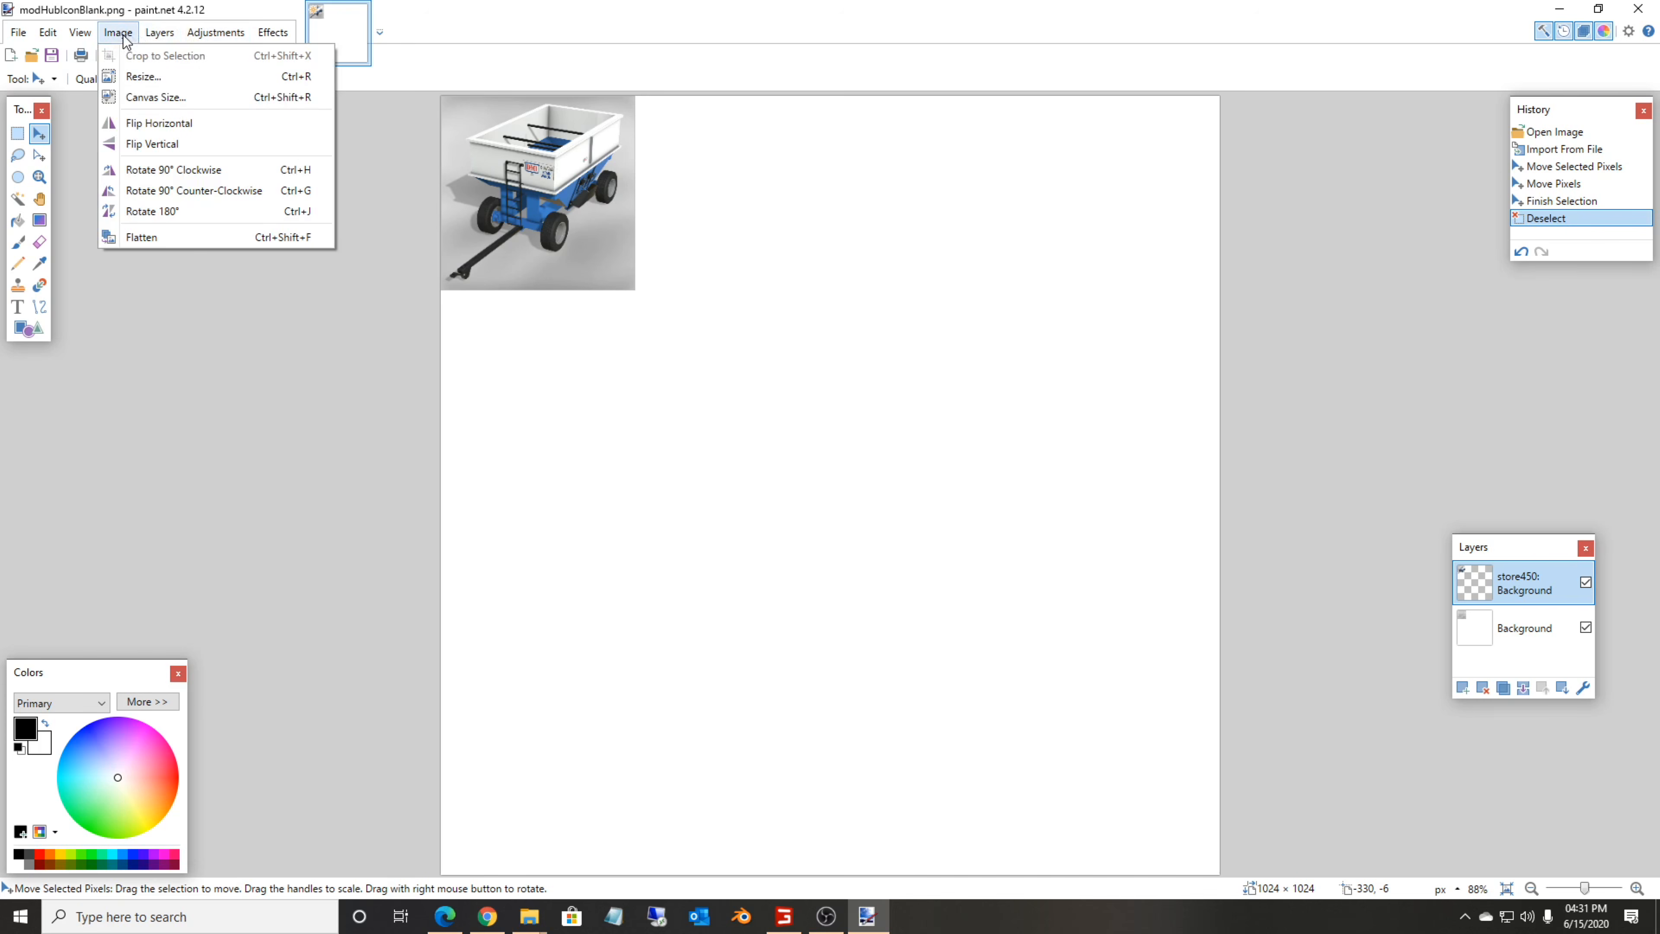
pyautogui.click(149, 98)
pyautogui.write('2')
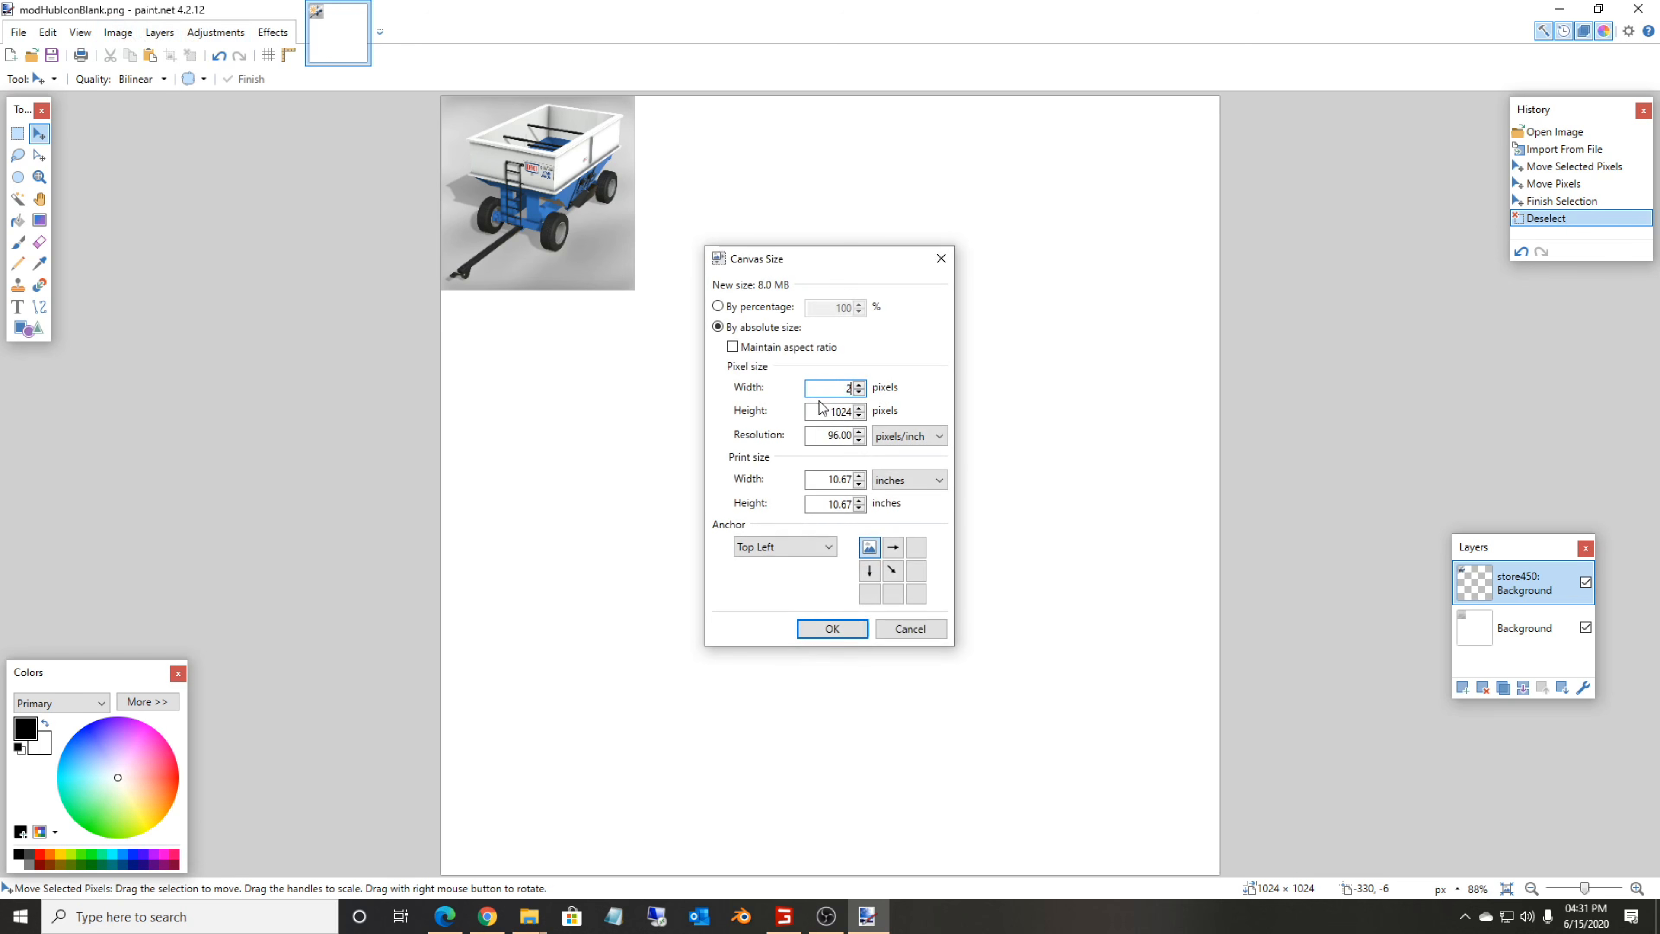
pyautogui.write('56')
pyautogui.click(826, 413)
pyautogui.write('256')
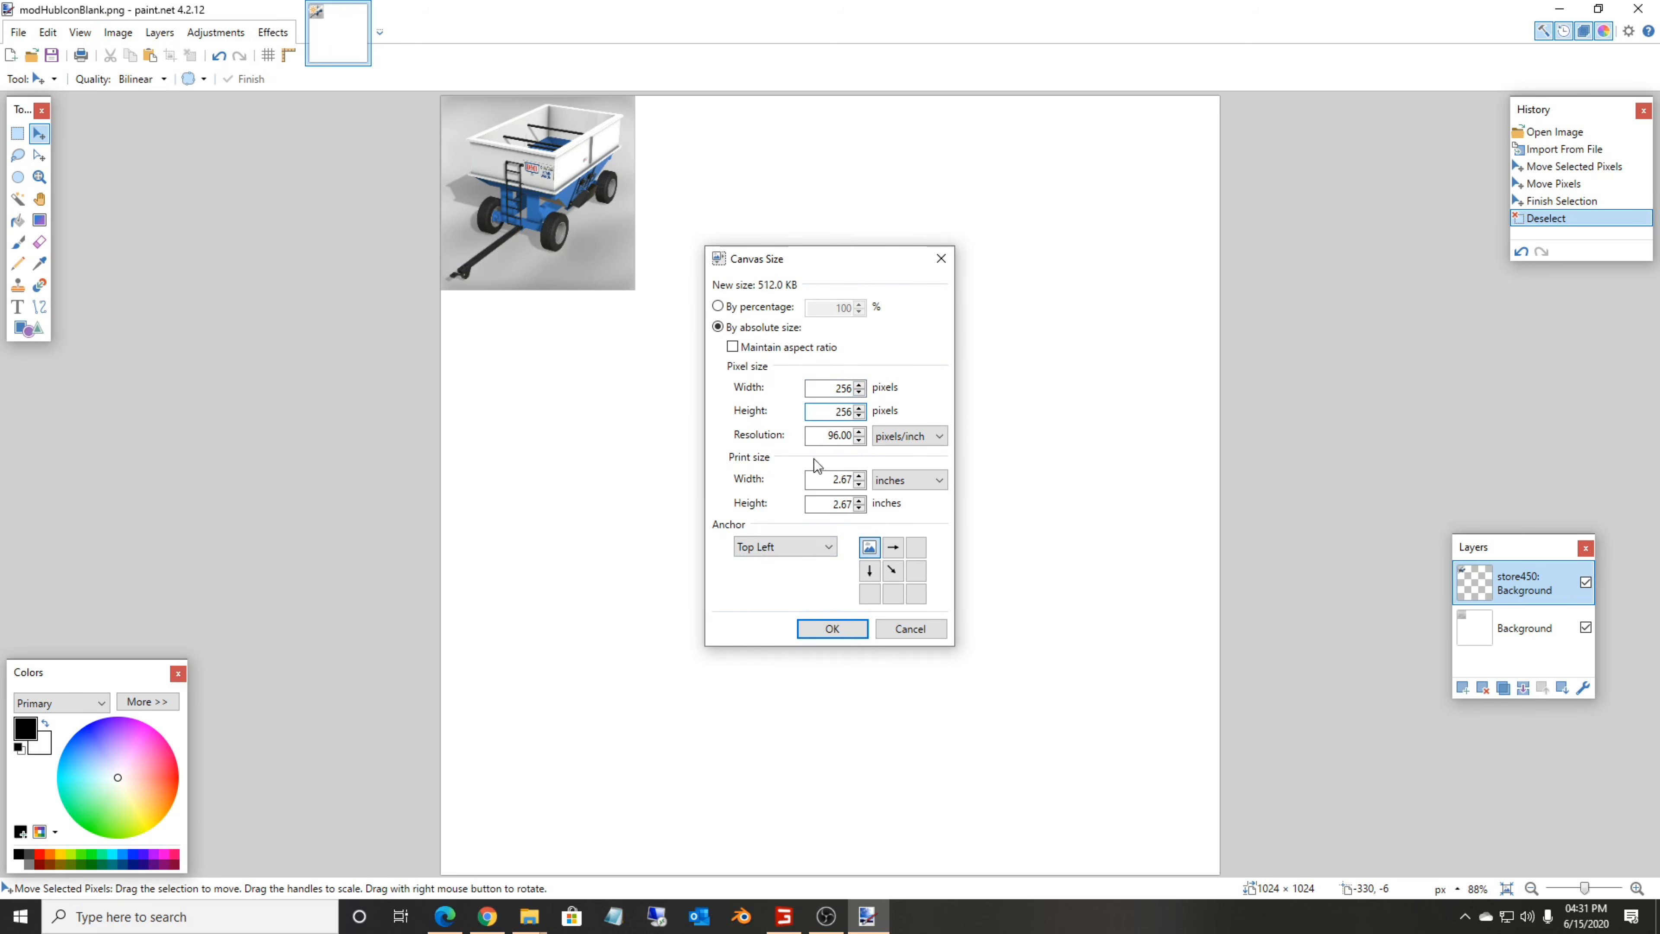
pyautogui.click(821, 631)
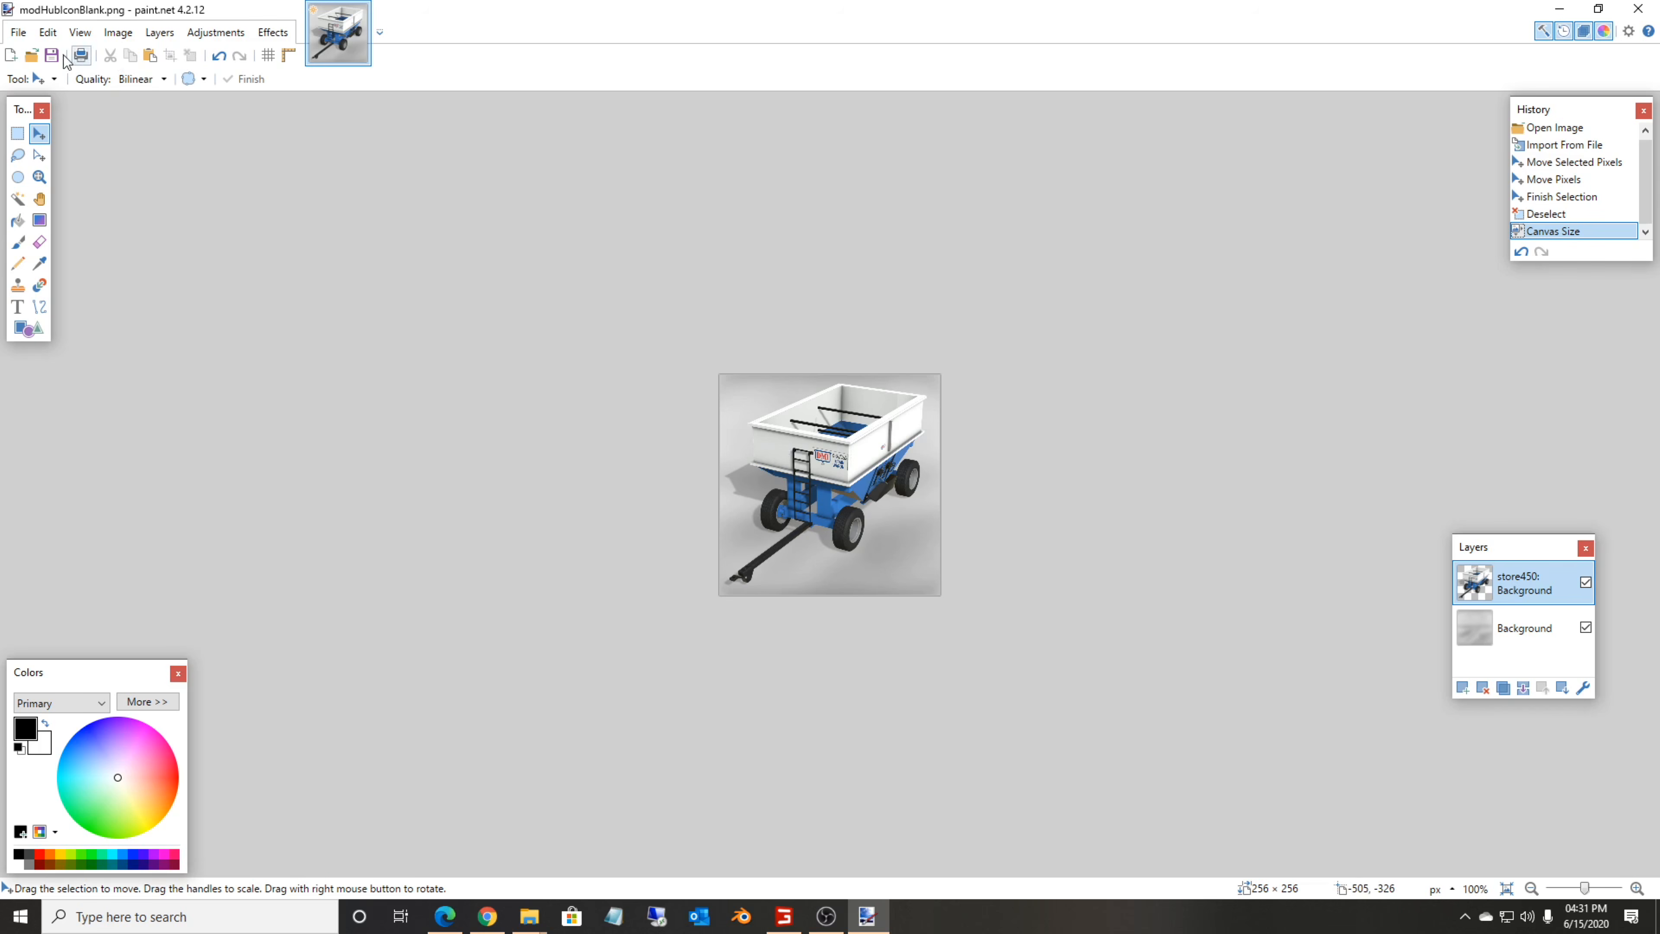
# Save the image in the FS19_DMI400 folder as a paint.net file named icon_dmi400.
pyautogui.click(18, 32)
pyautogui.click(51, 172)
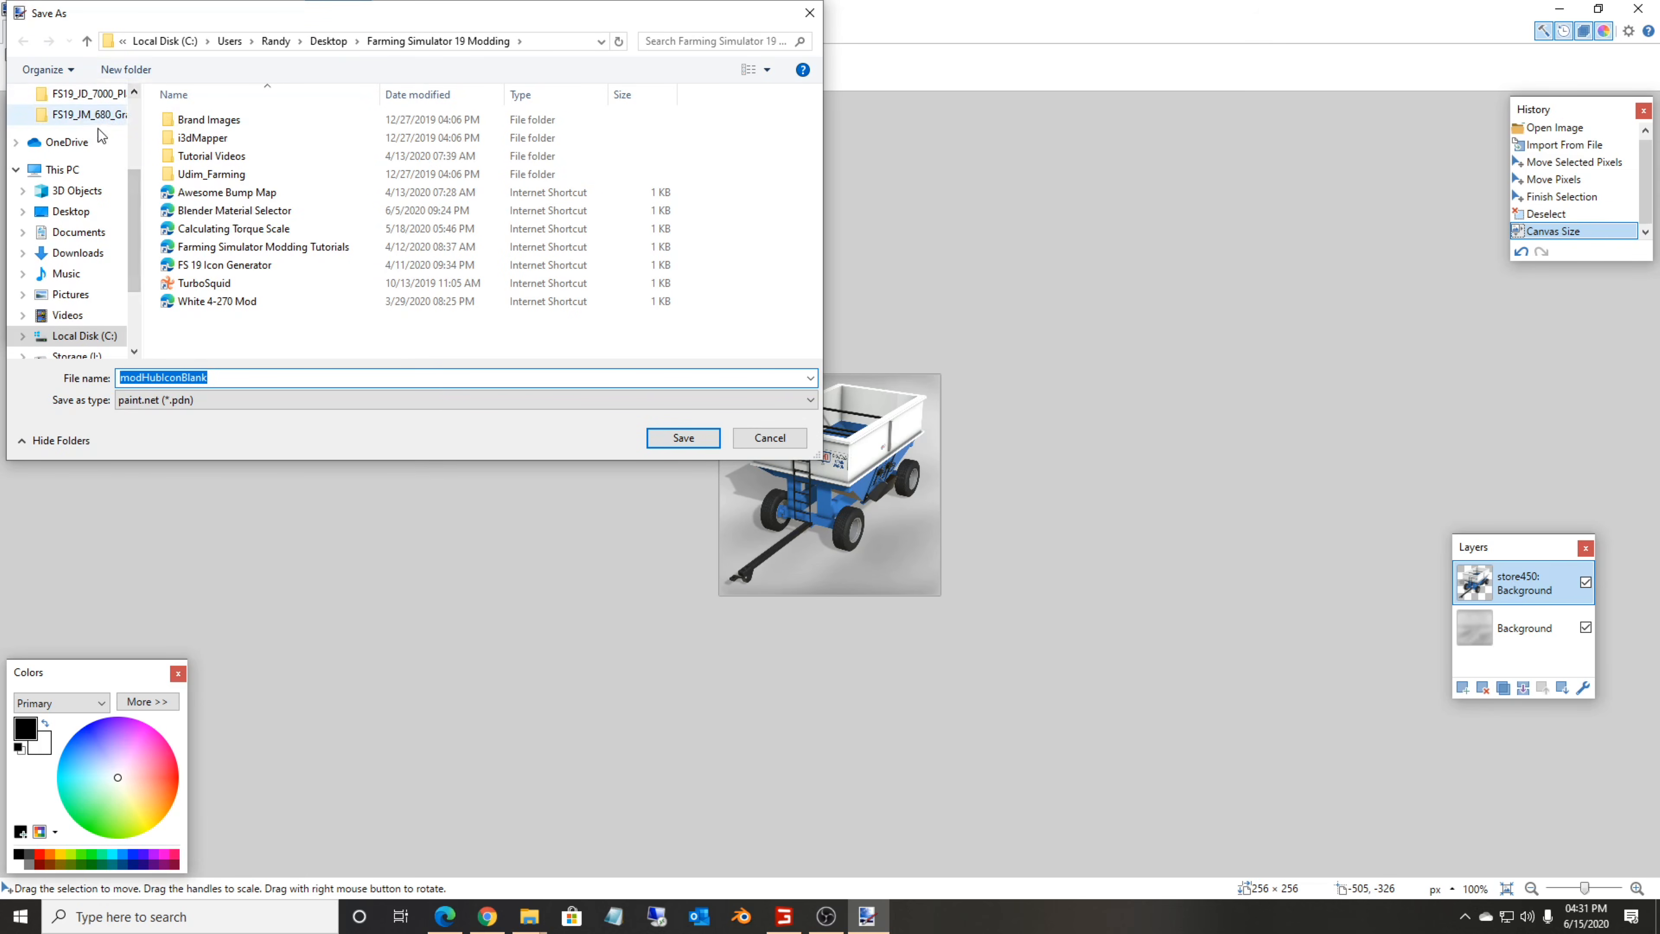
pyautogui.scroll(2, 98, 169)
pyautogui.click(98, 157)
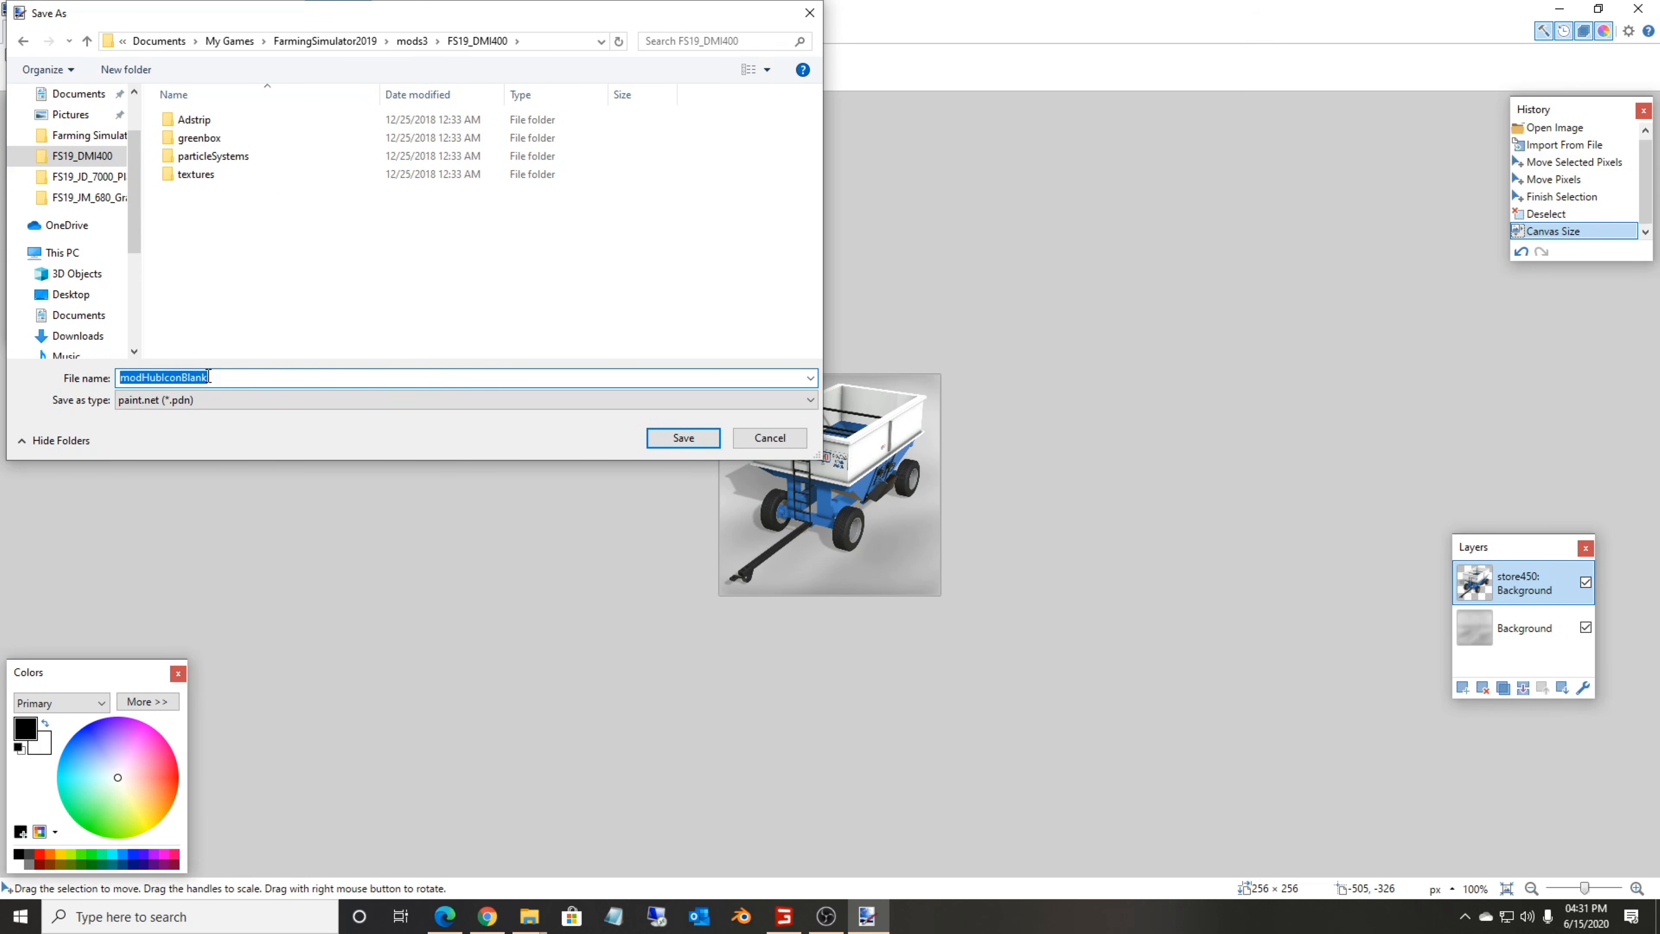
pyautogui.write('icon_dmi400')
pyautogui.press('Return')
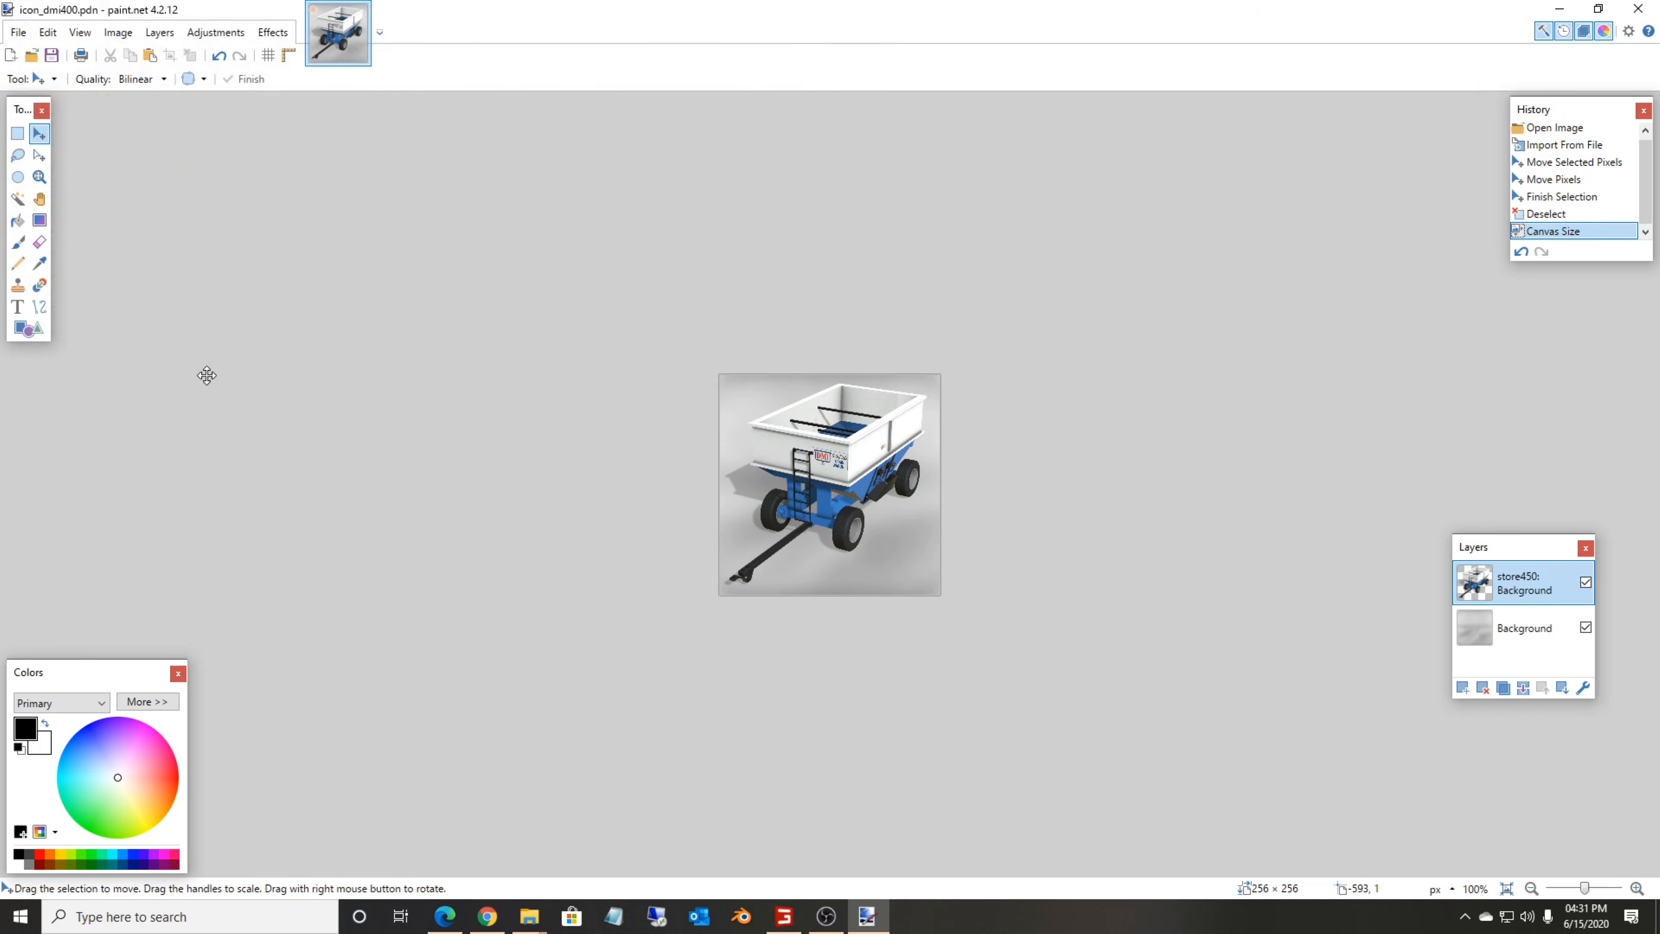
# Save a copy of icon_dmi400 in the same folder with DirectDraw Surface (DDS) as the file type.
pyautogui.click(18, 32)
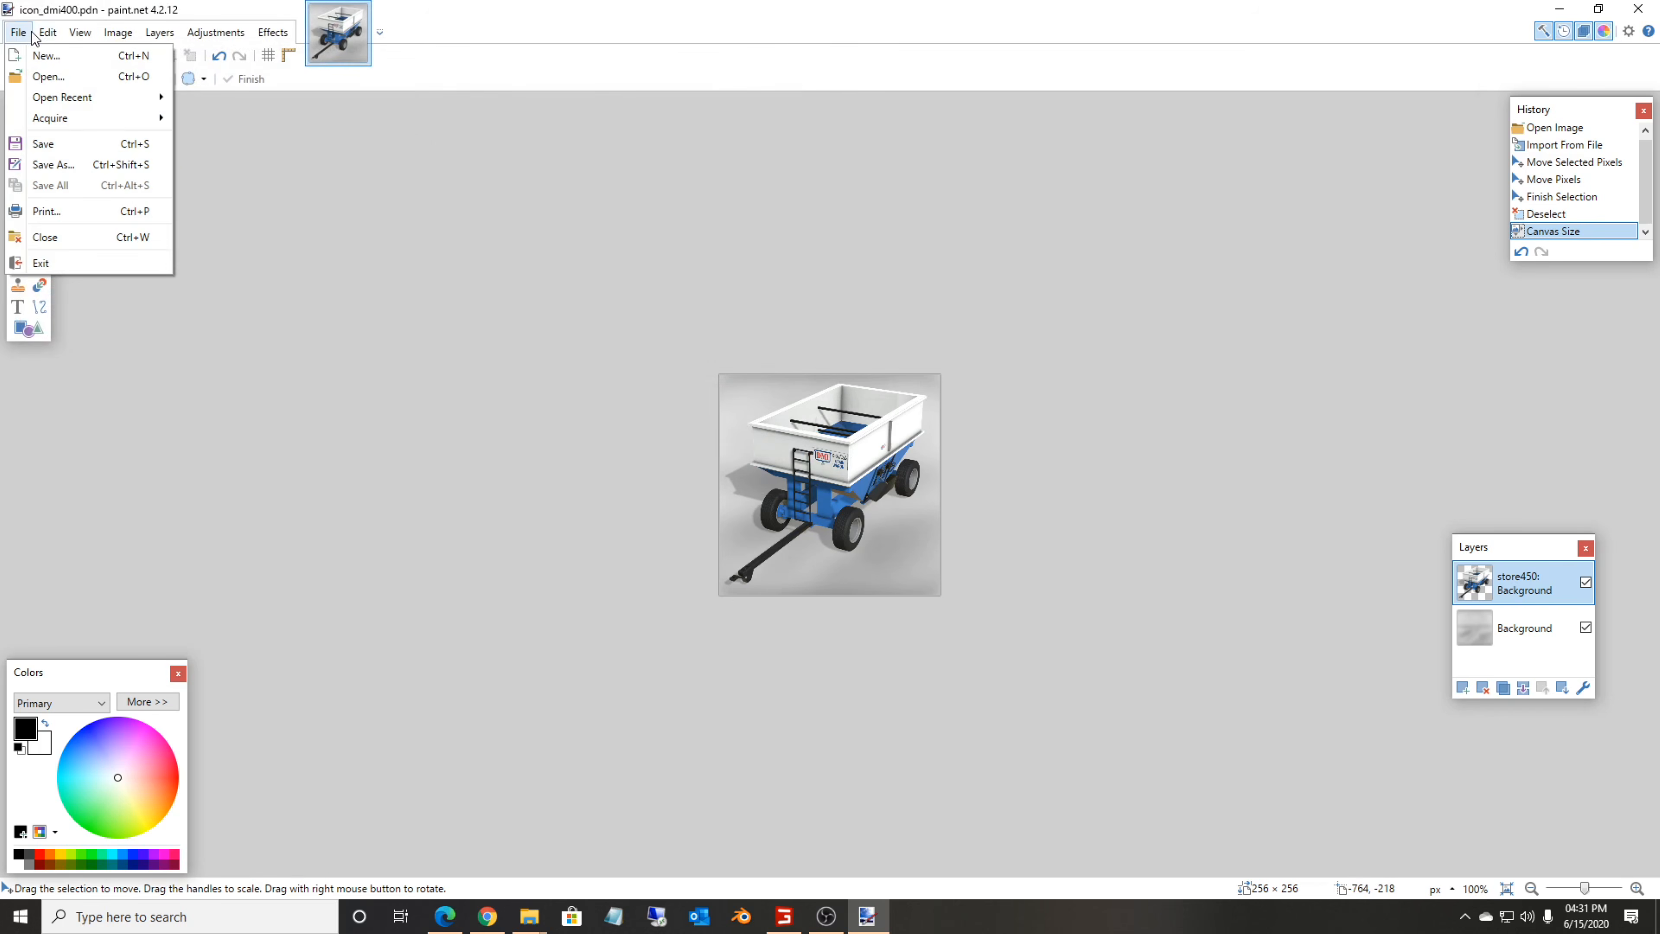
pyautogui.click(54, 164)
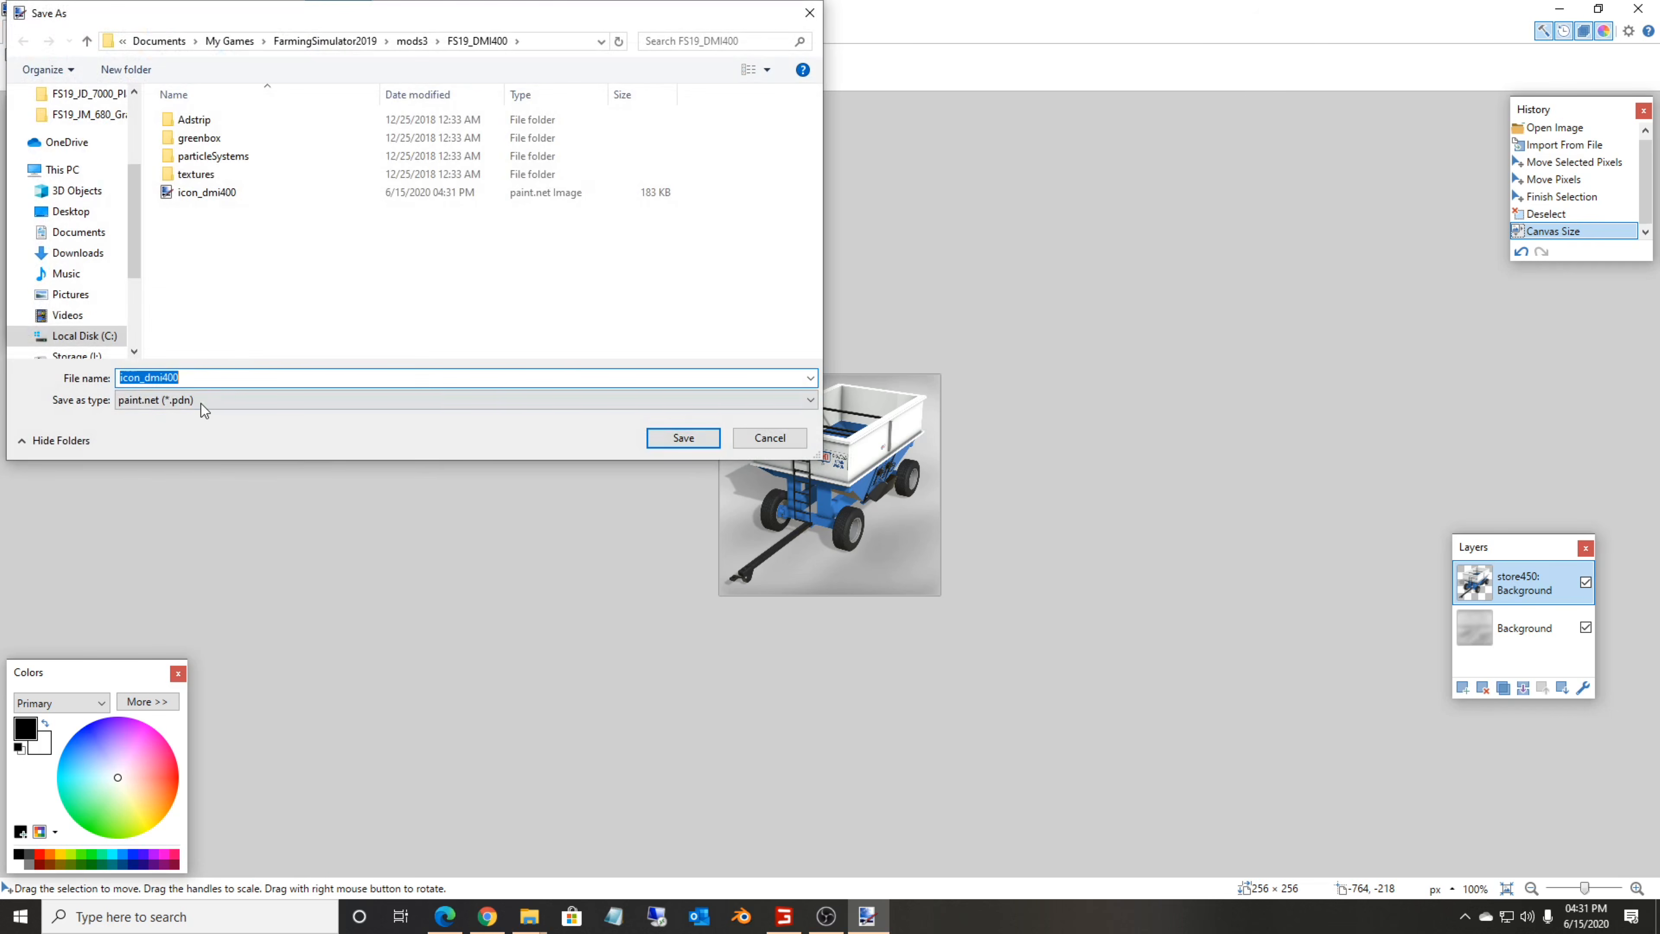
pyautogui.click(200, 401)
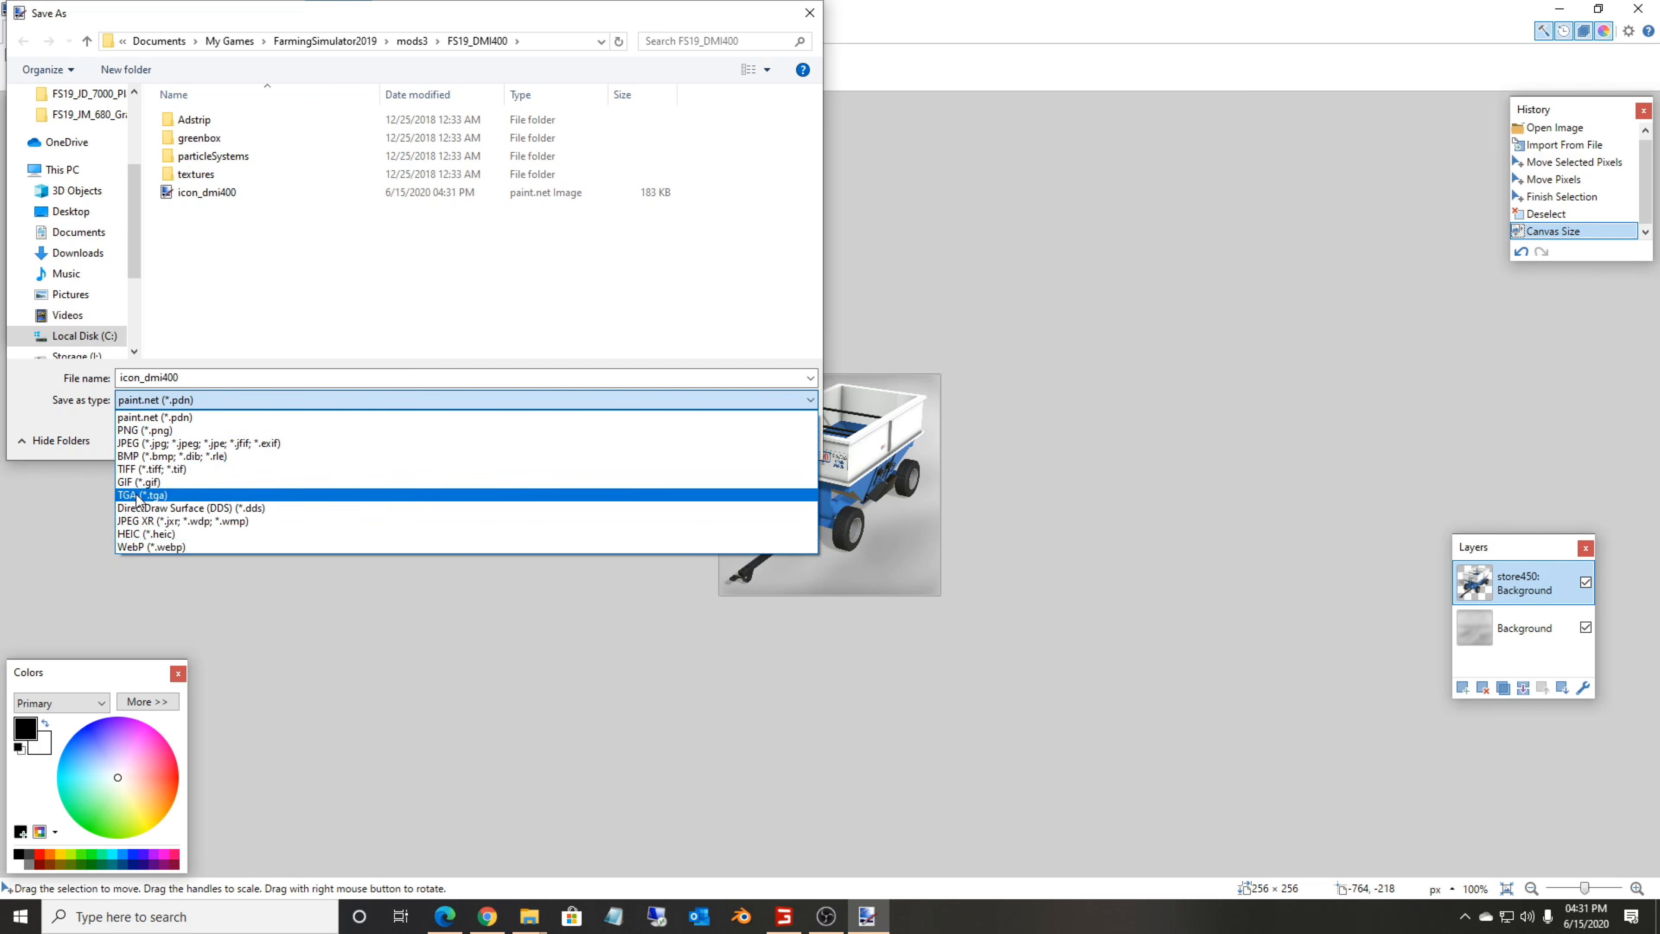
pyautogui.click(151, 509)
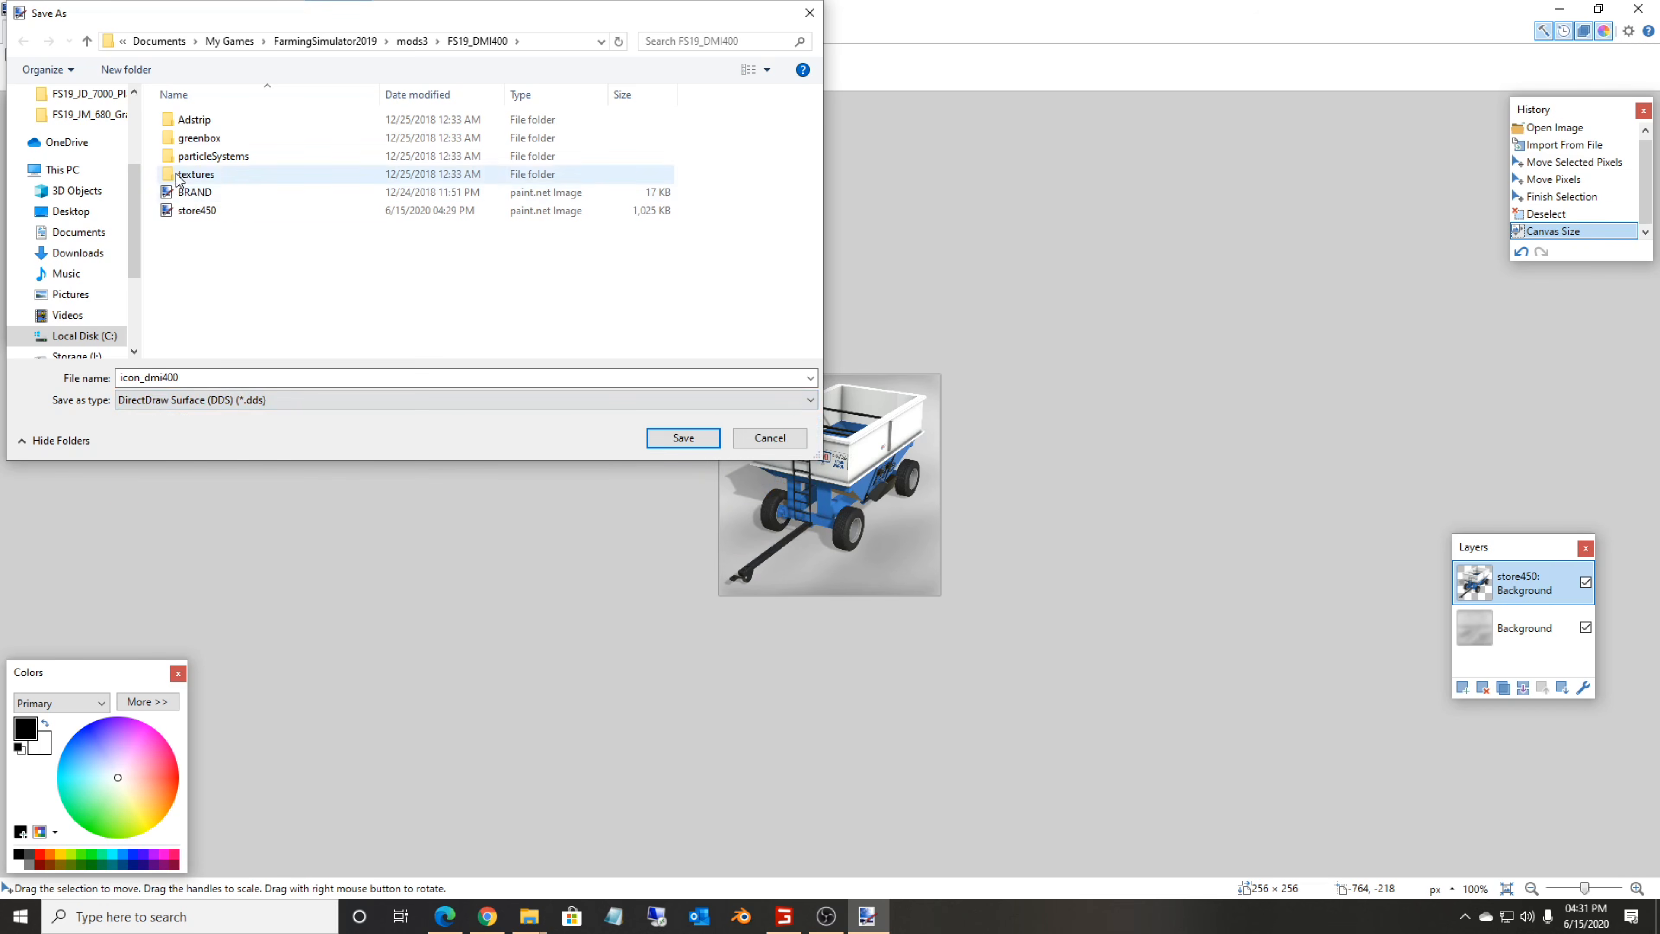
pyautogui.click(706, 440)
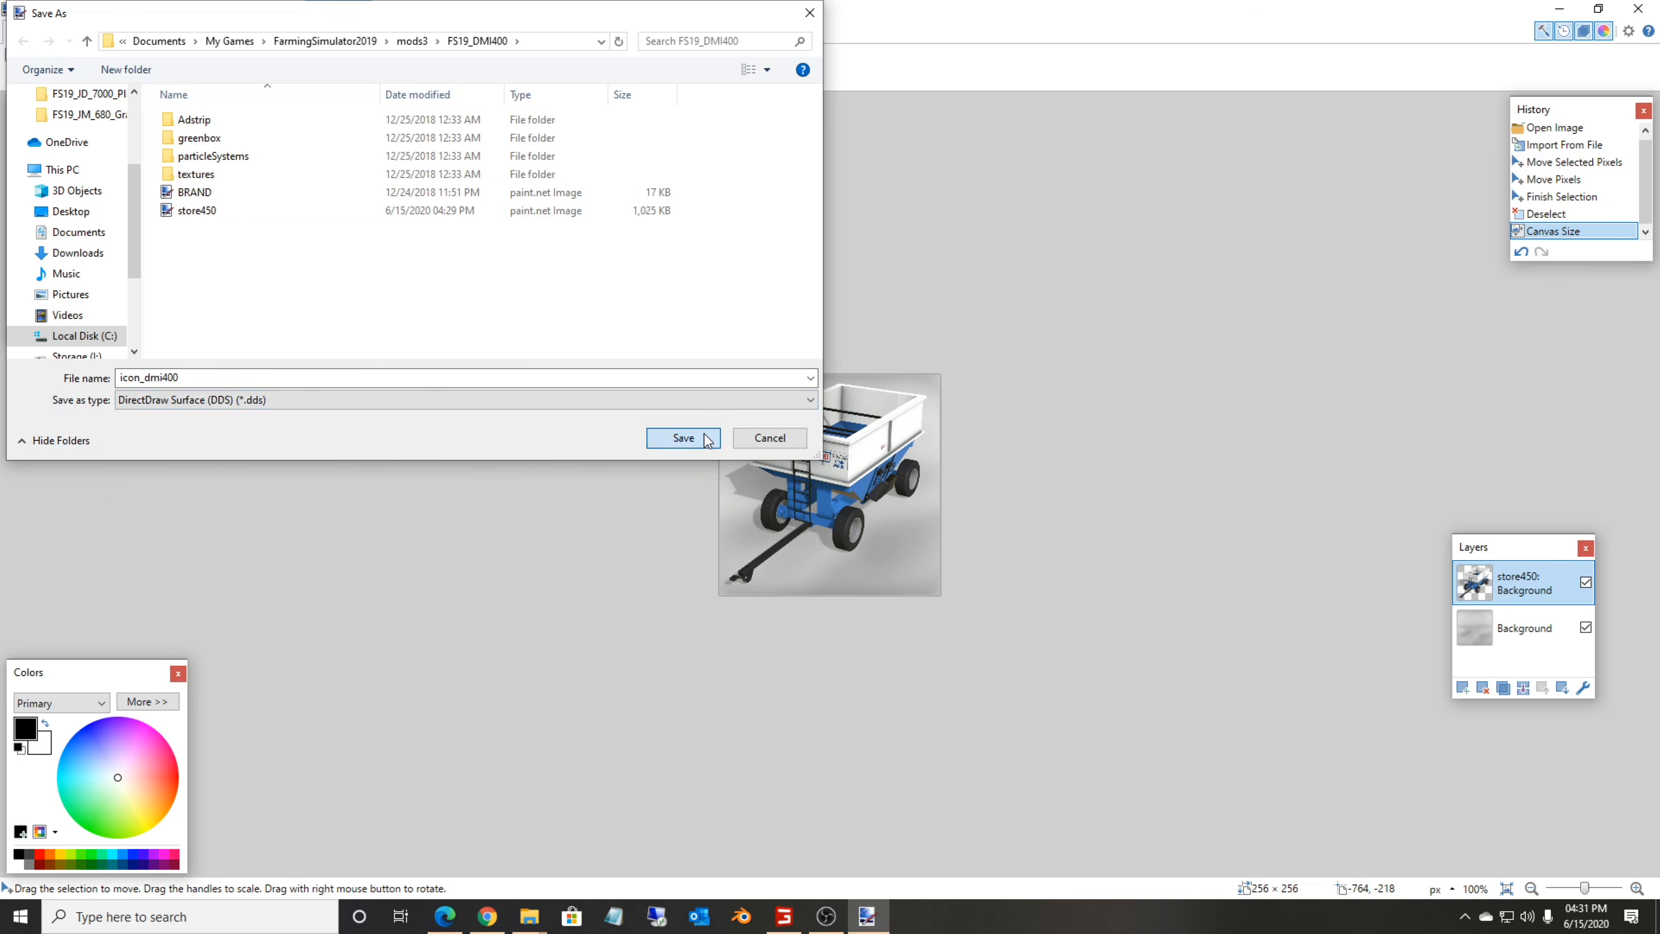
# Set the DDS compression to BC1 (Linear, DXT1) without mip maps, flatten the image on saving, and close paint.net.
pyautogui.click(687, 326)
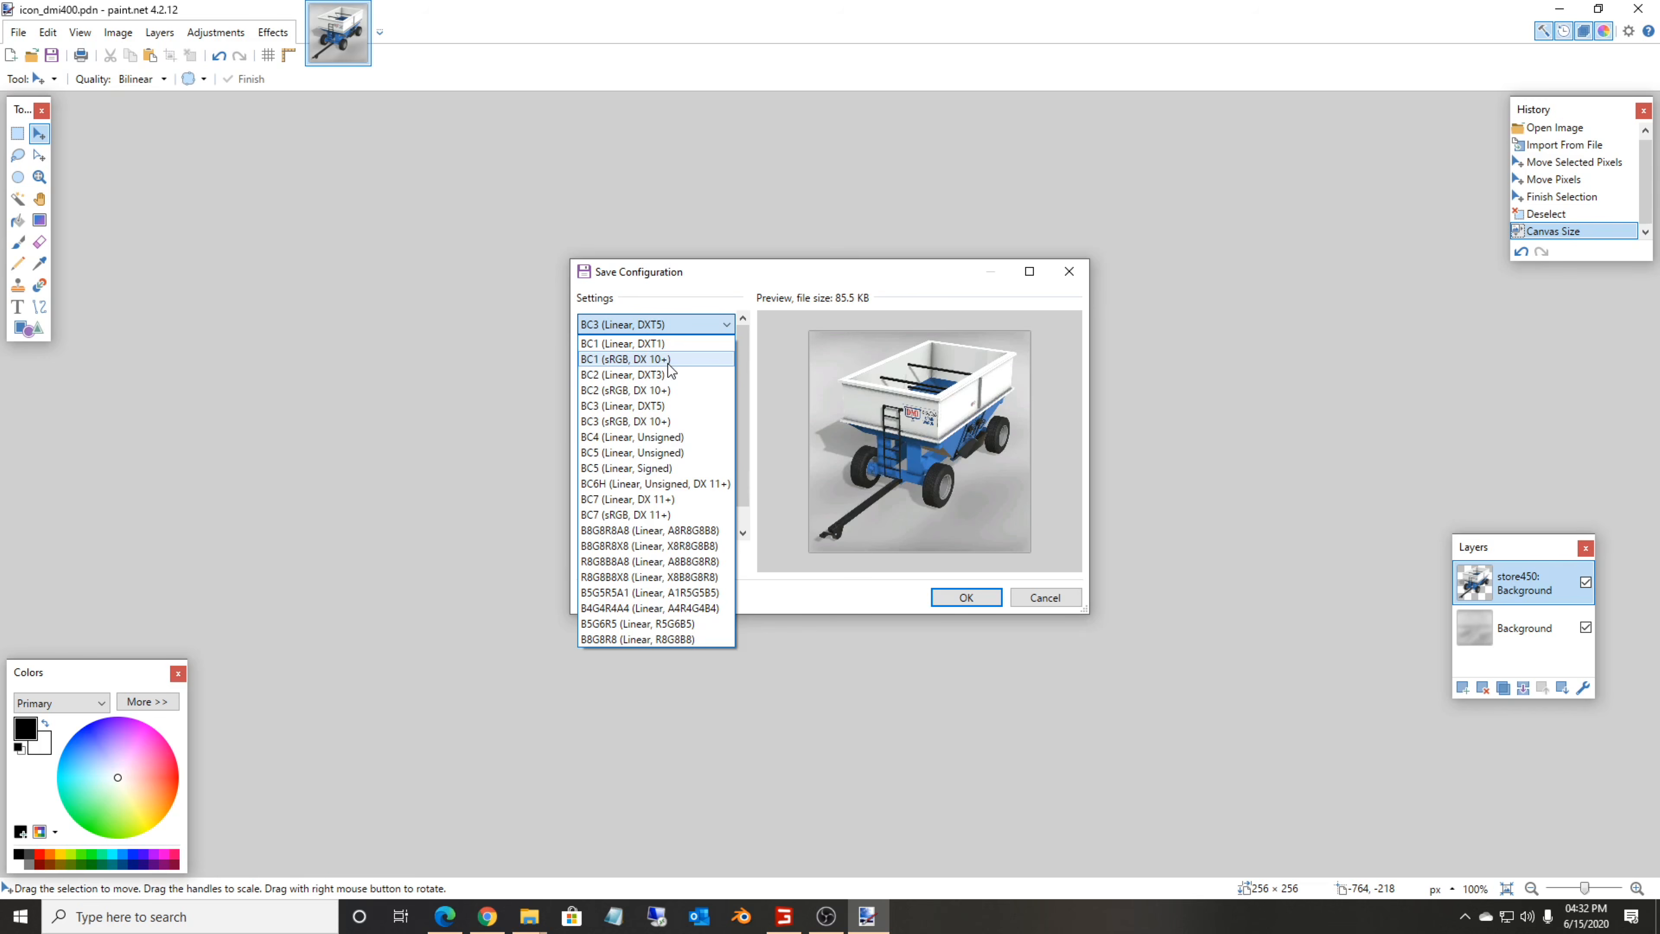
pyautogui.click(618, 341)
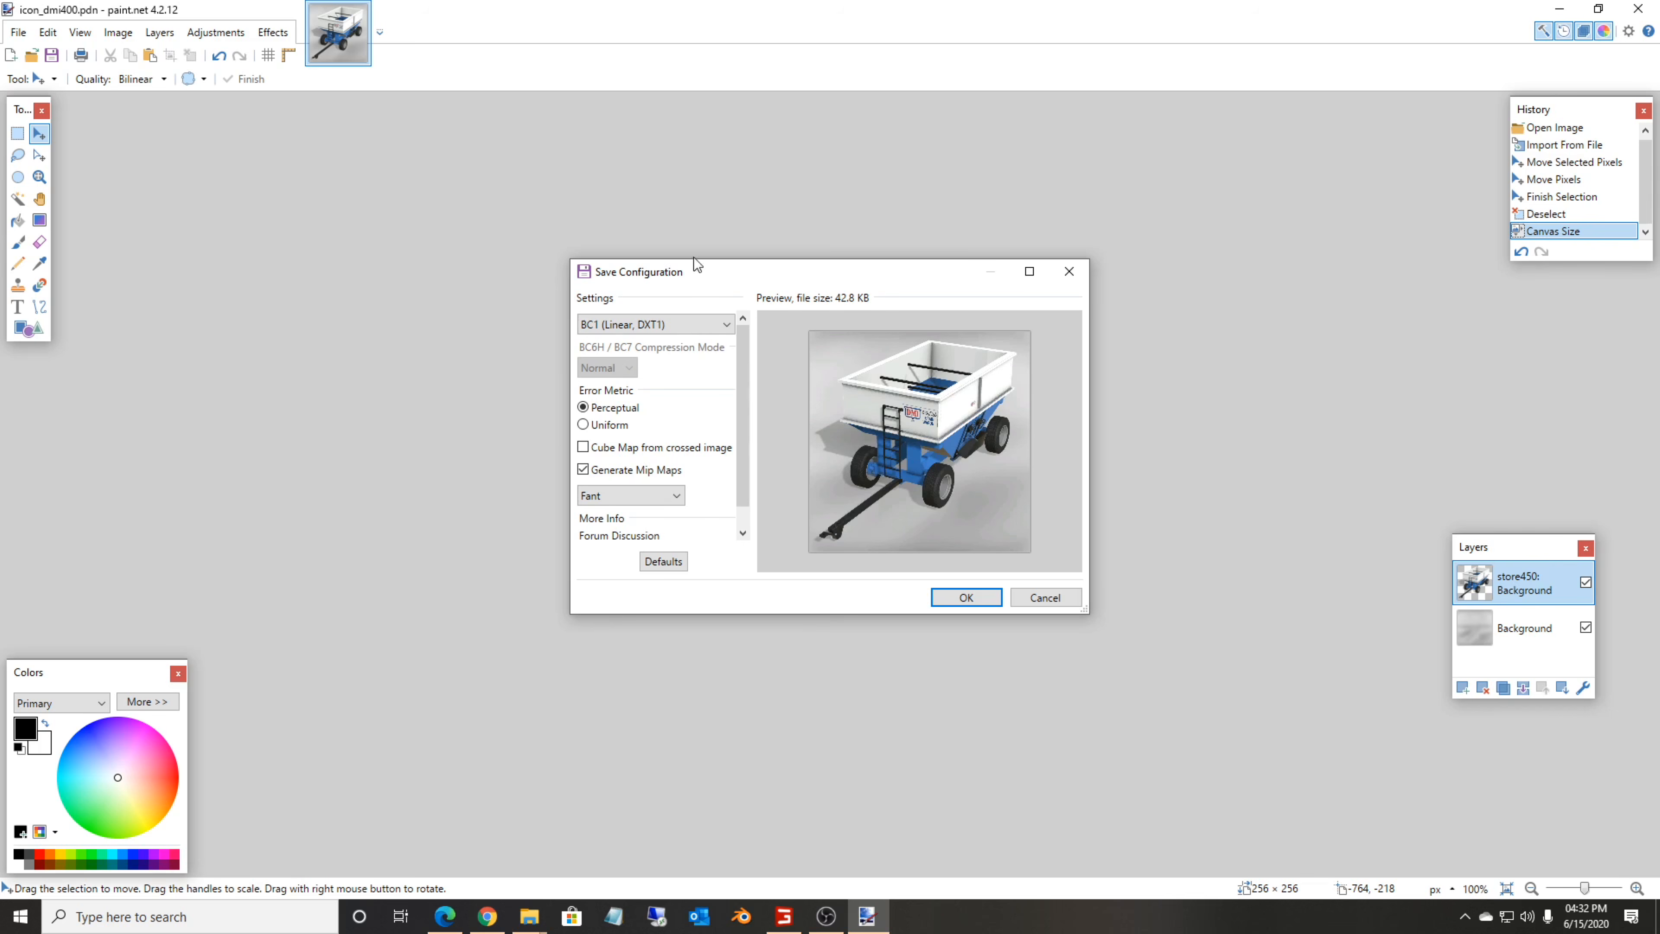
pyautogui.click(595, 476)
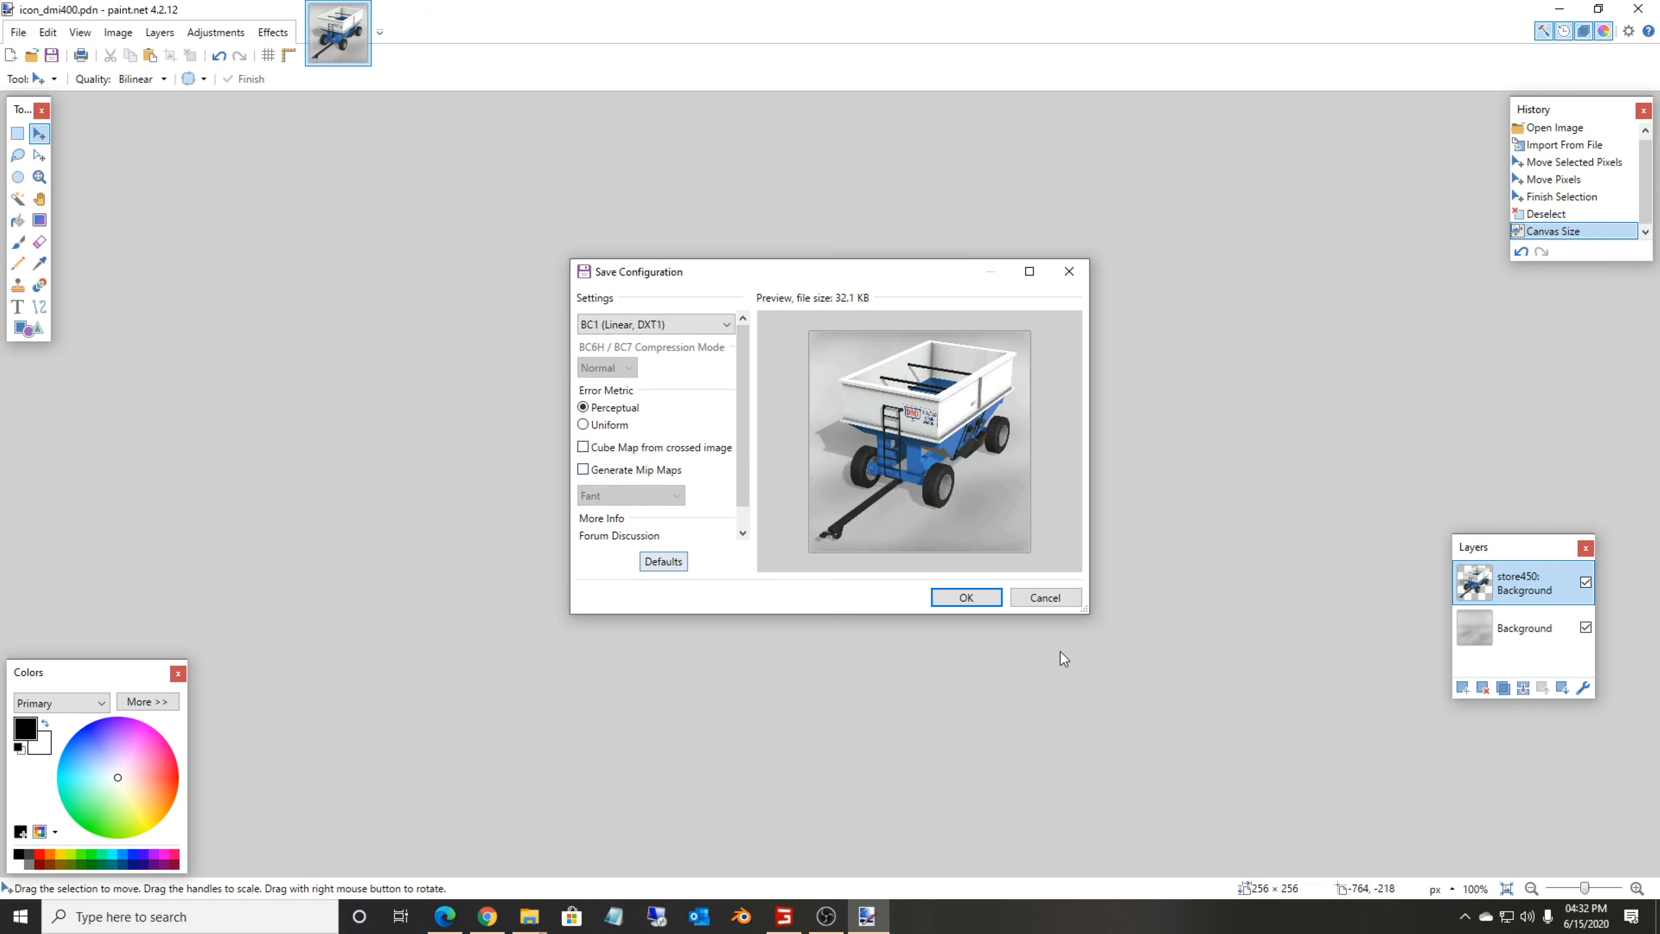
pyautogui.click(998, 601)
pyautogui.click(745, 489)
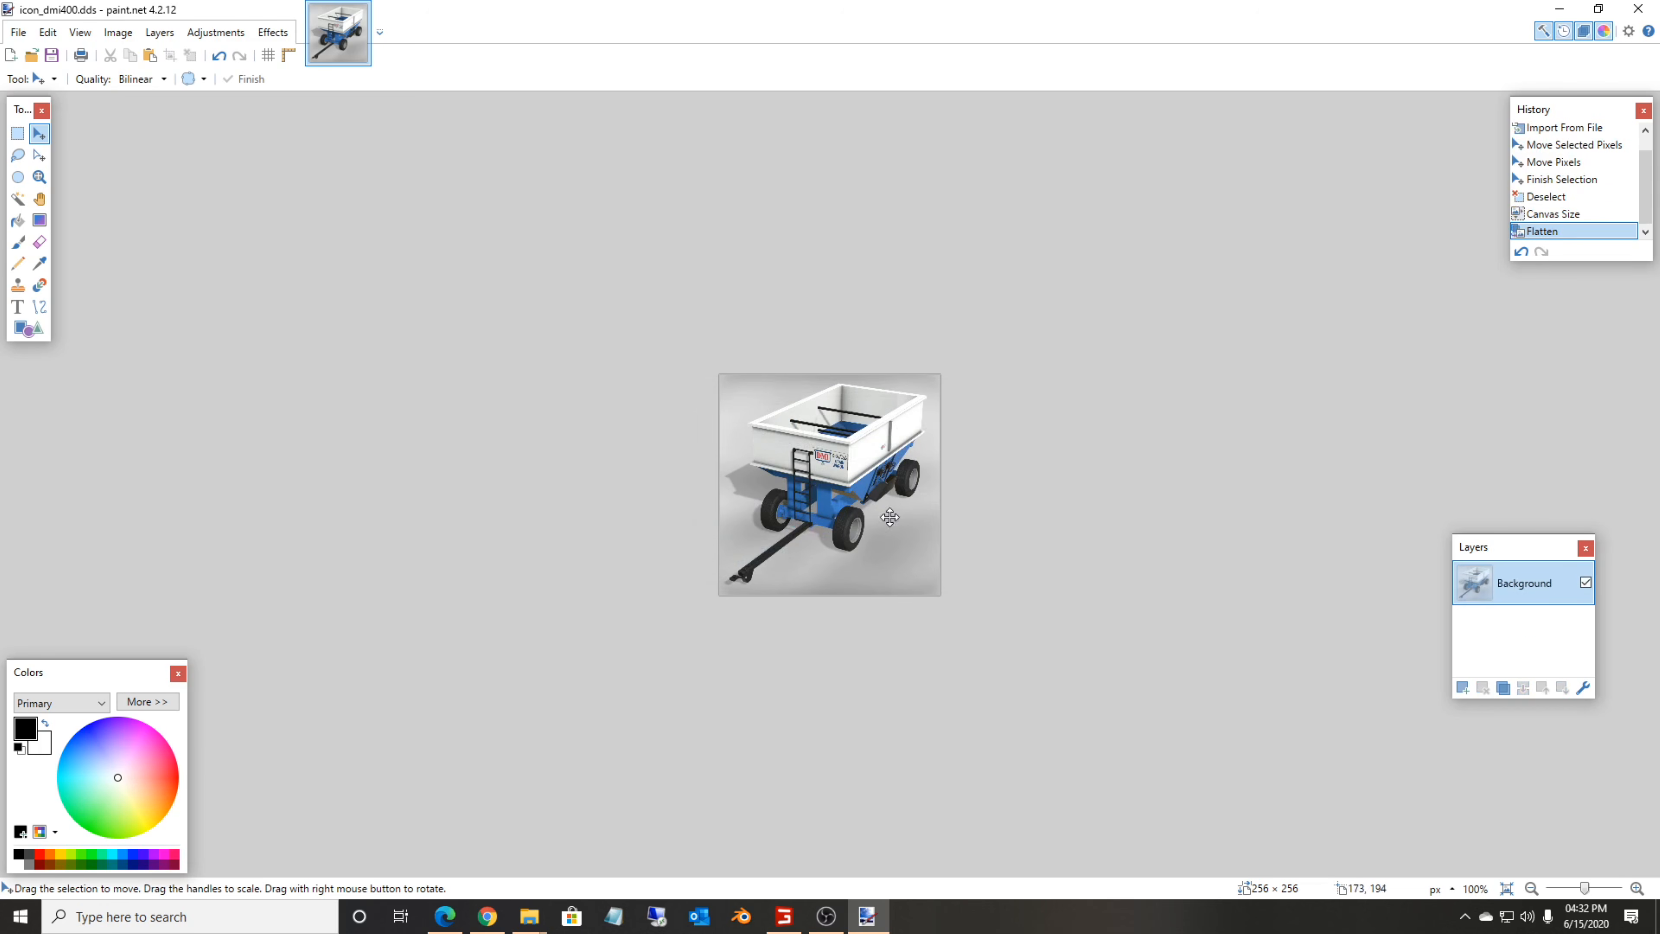
pyautogui.click(1638, 8)
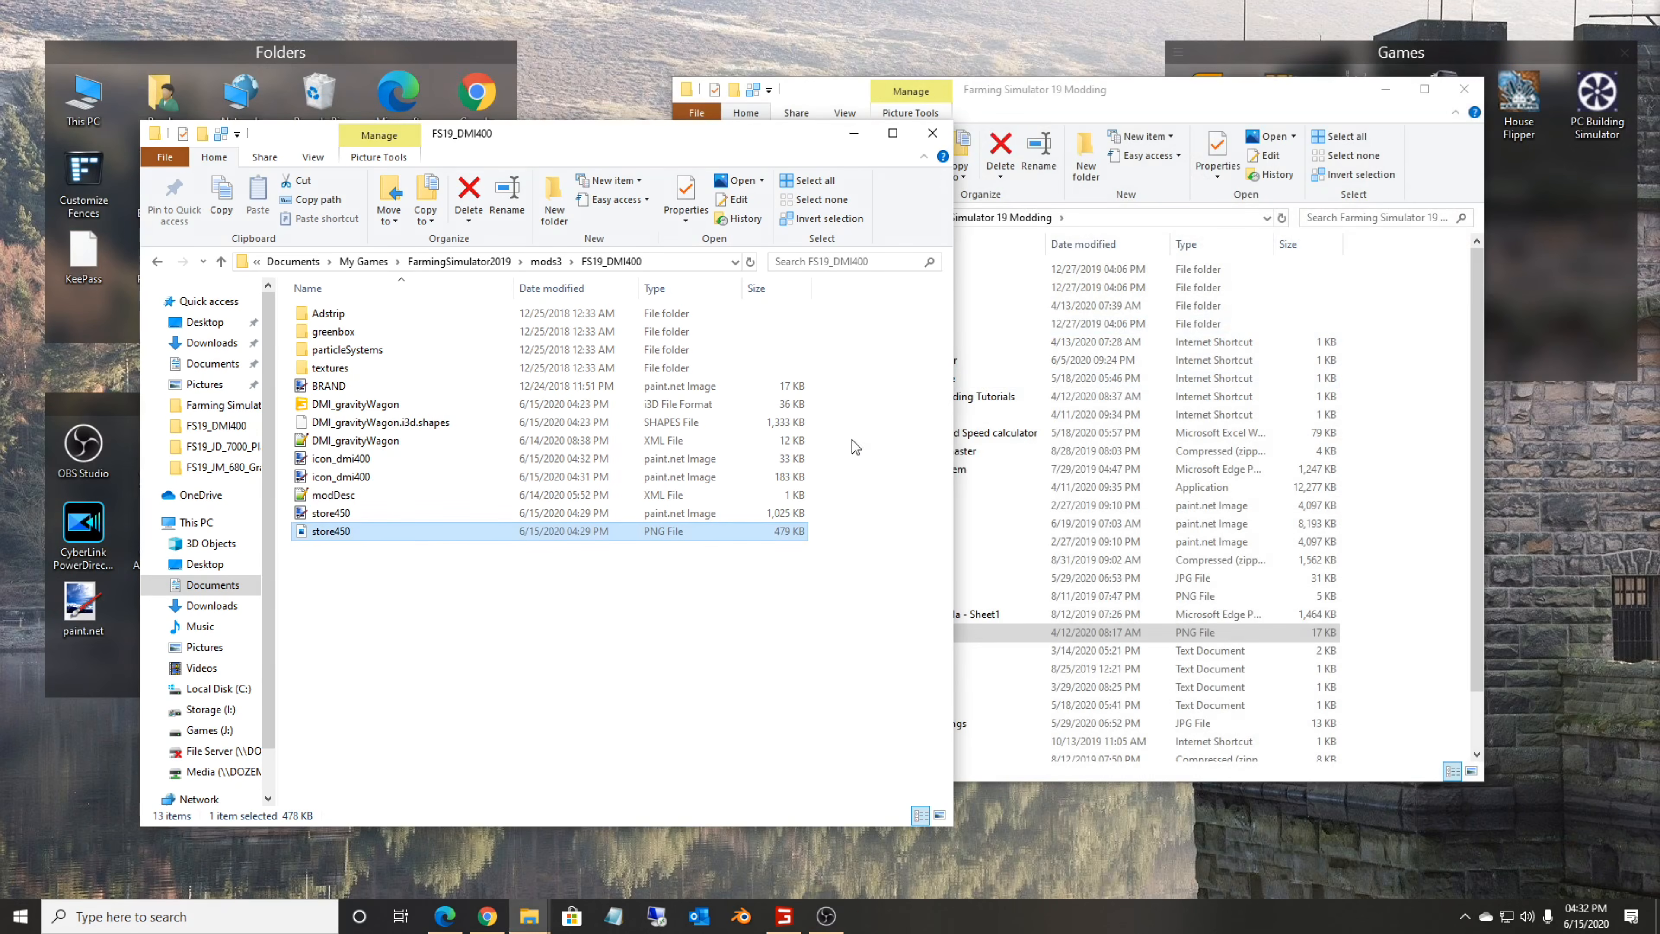
# Check the file type of the smaller icon_dmi400 file in its properties.
pyautogui.click(339, 463)
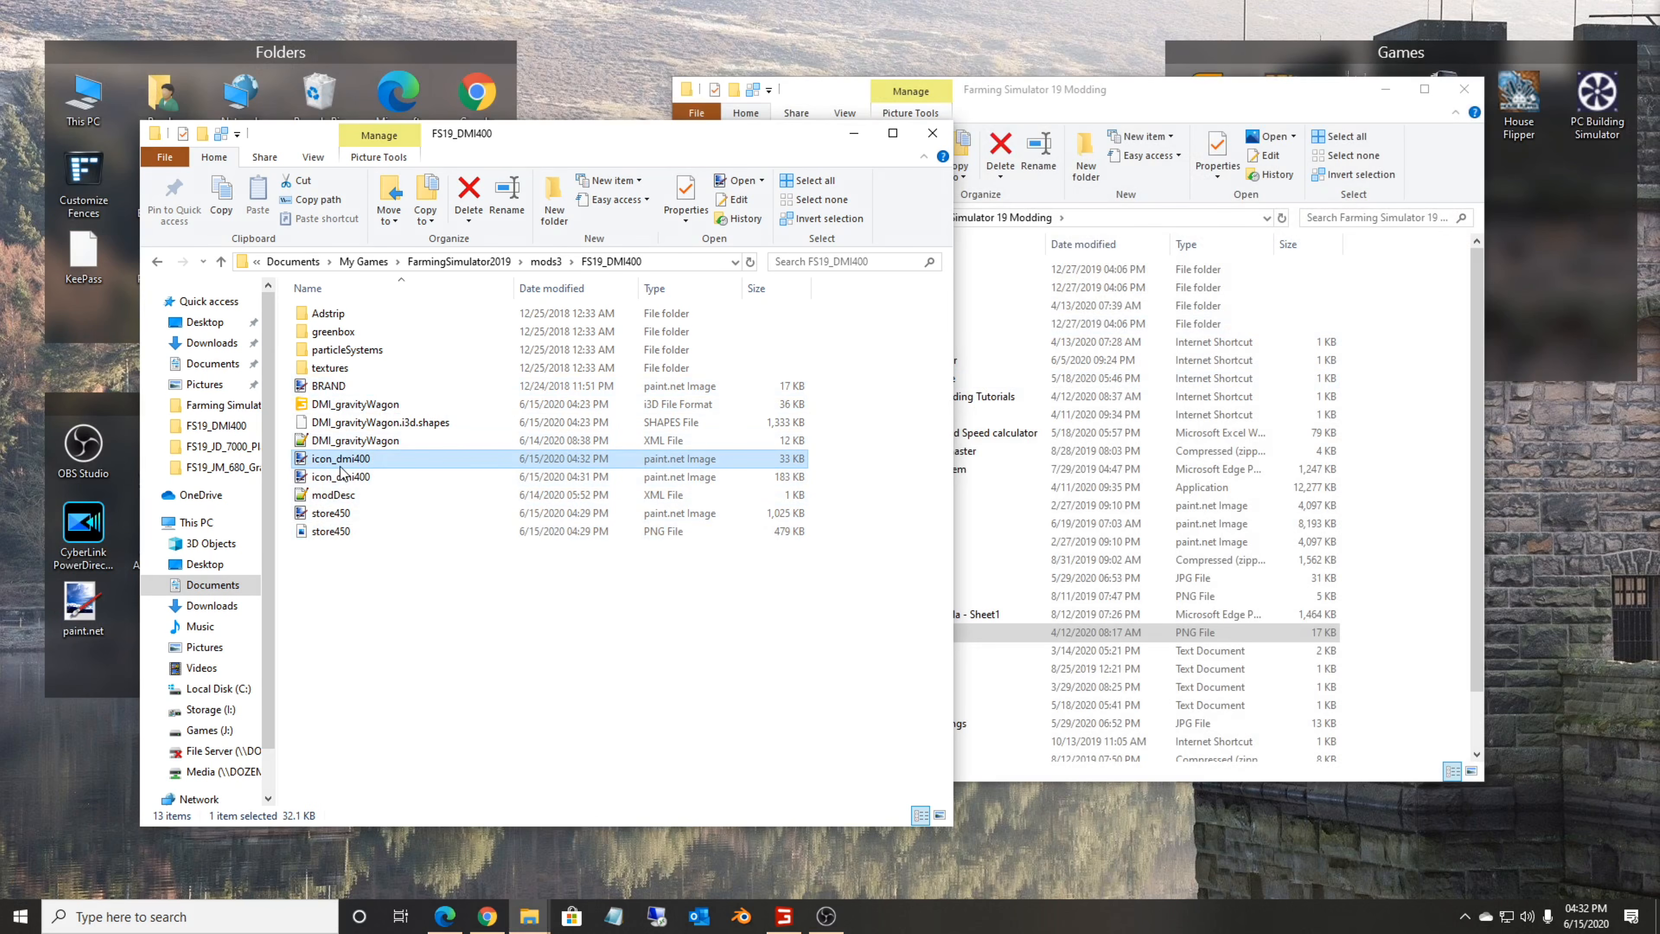
pyautogui.click(343, 562)
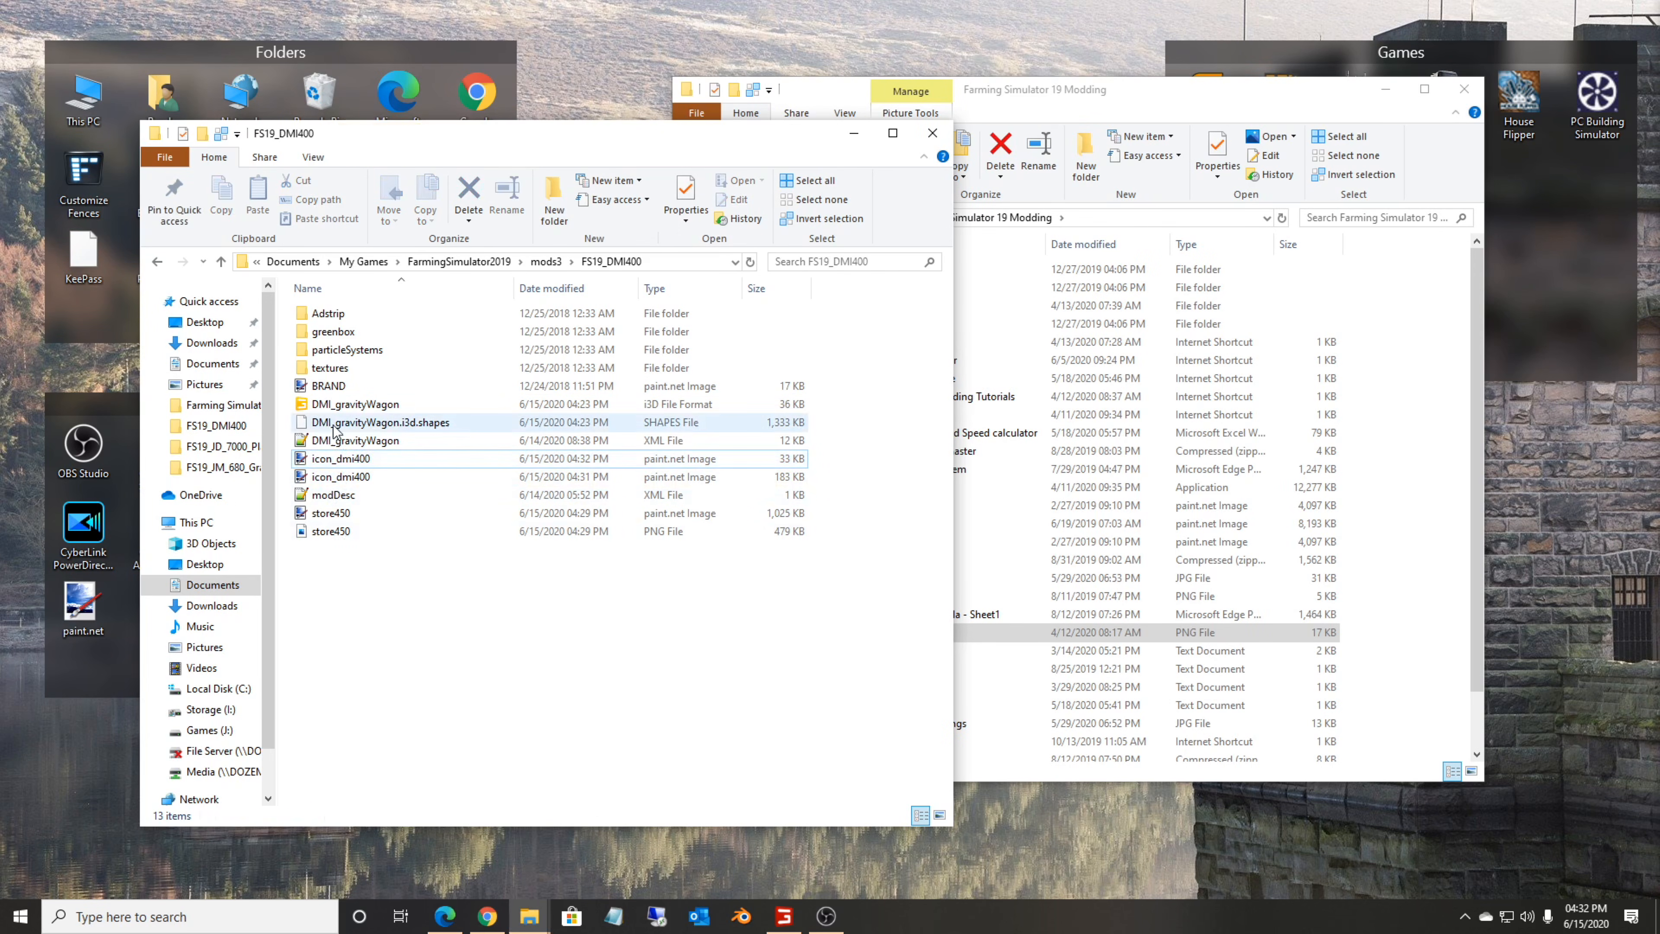
pyautogui.click(332, 459)
pyautogui.rightClick(330, 456)
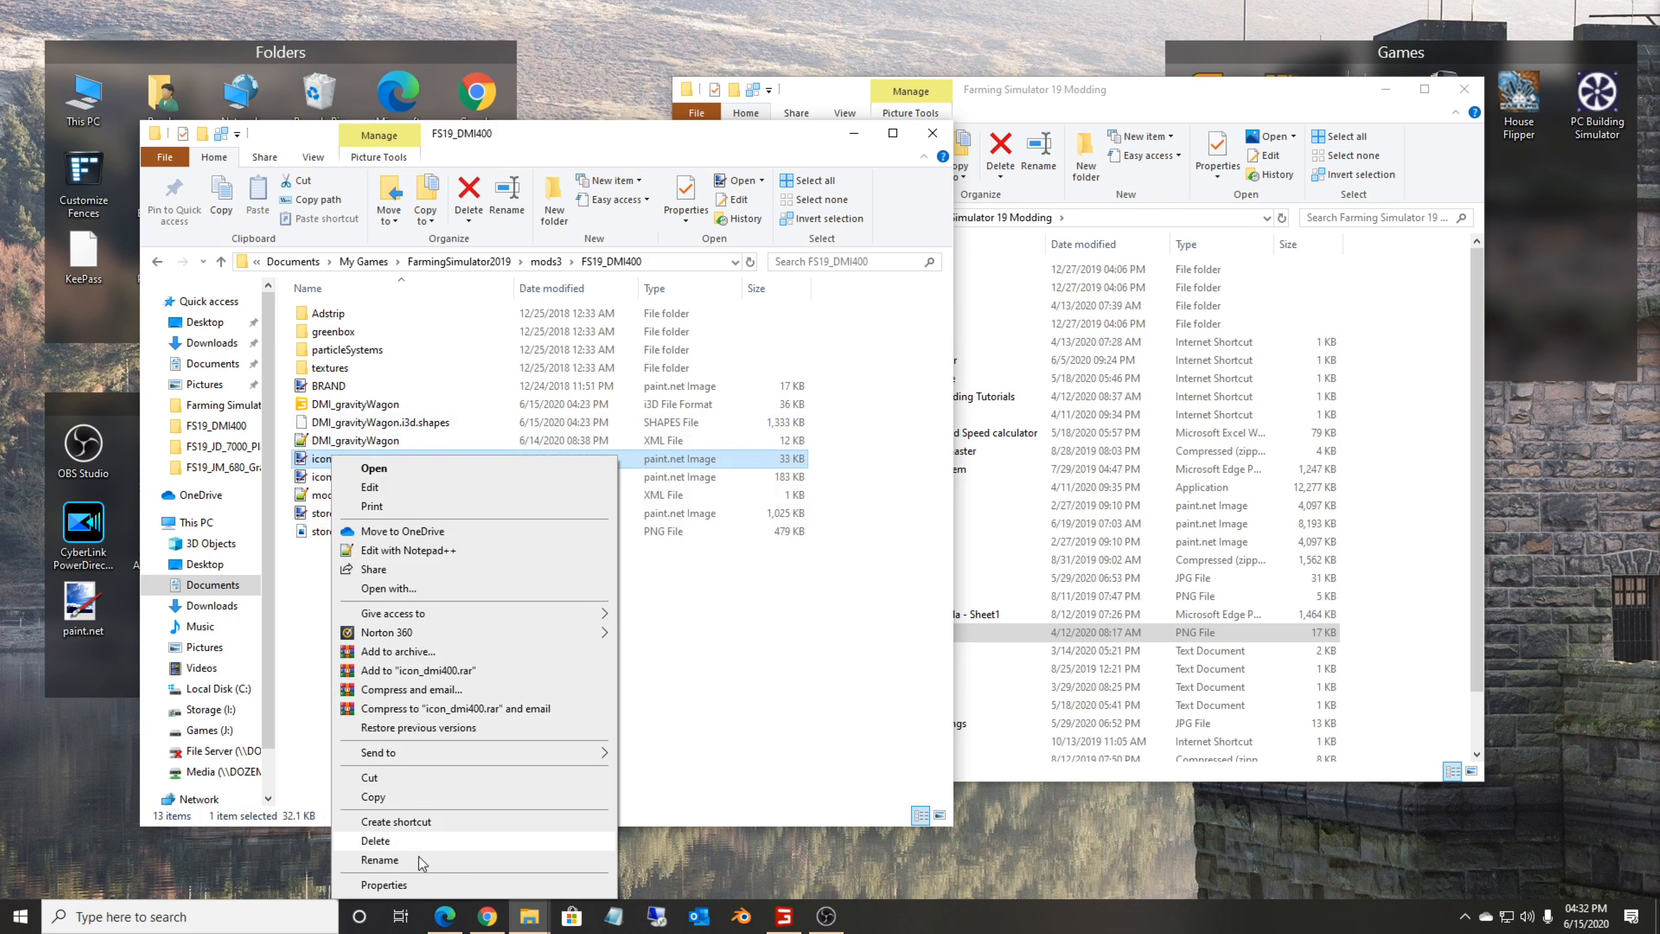
pyautogui.click(418, 879)
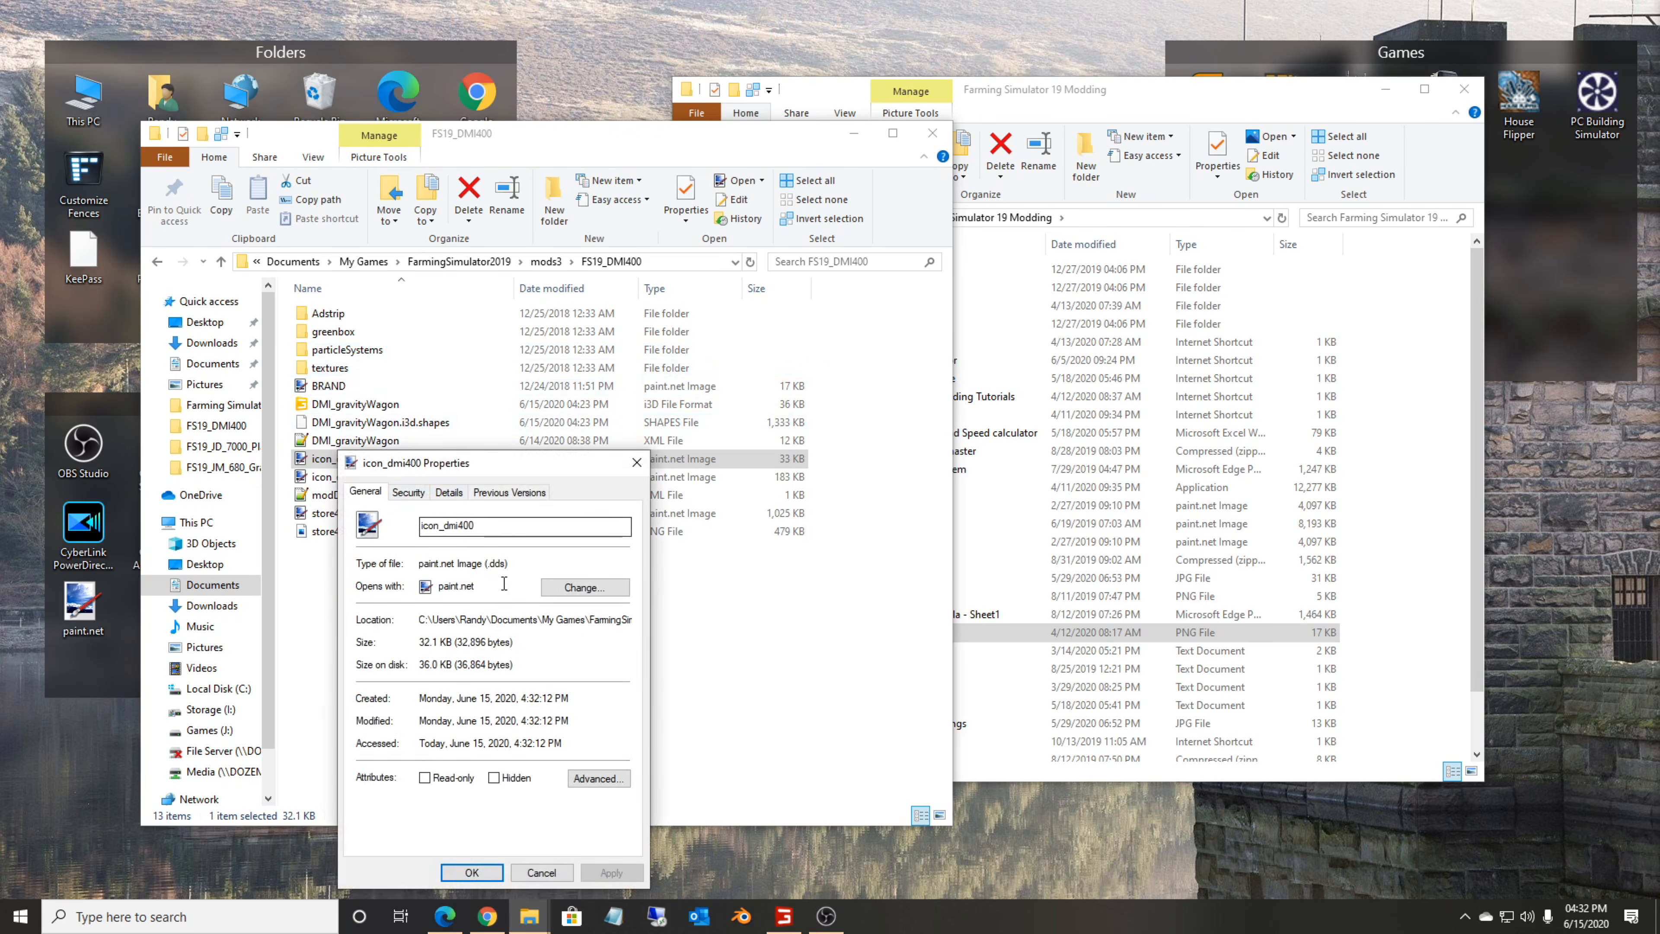
pyautogui.click(635, 462)
# Delete the paint.net (.pdn) version of icon_dmi400 and select the store450 PNG.
pyautogui.click(337, 478)
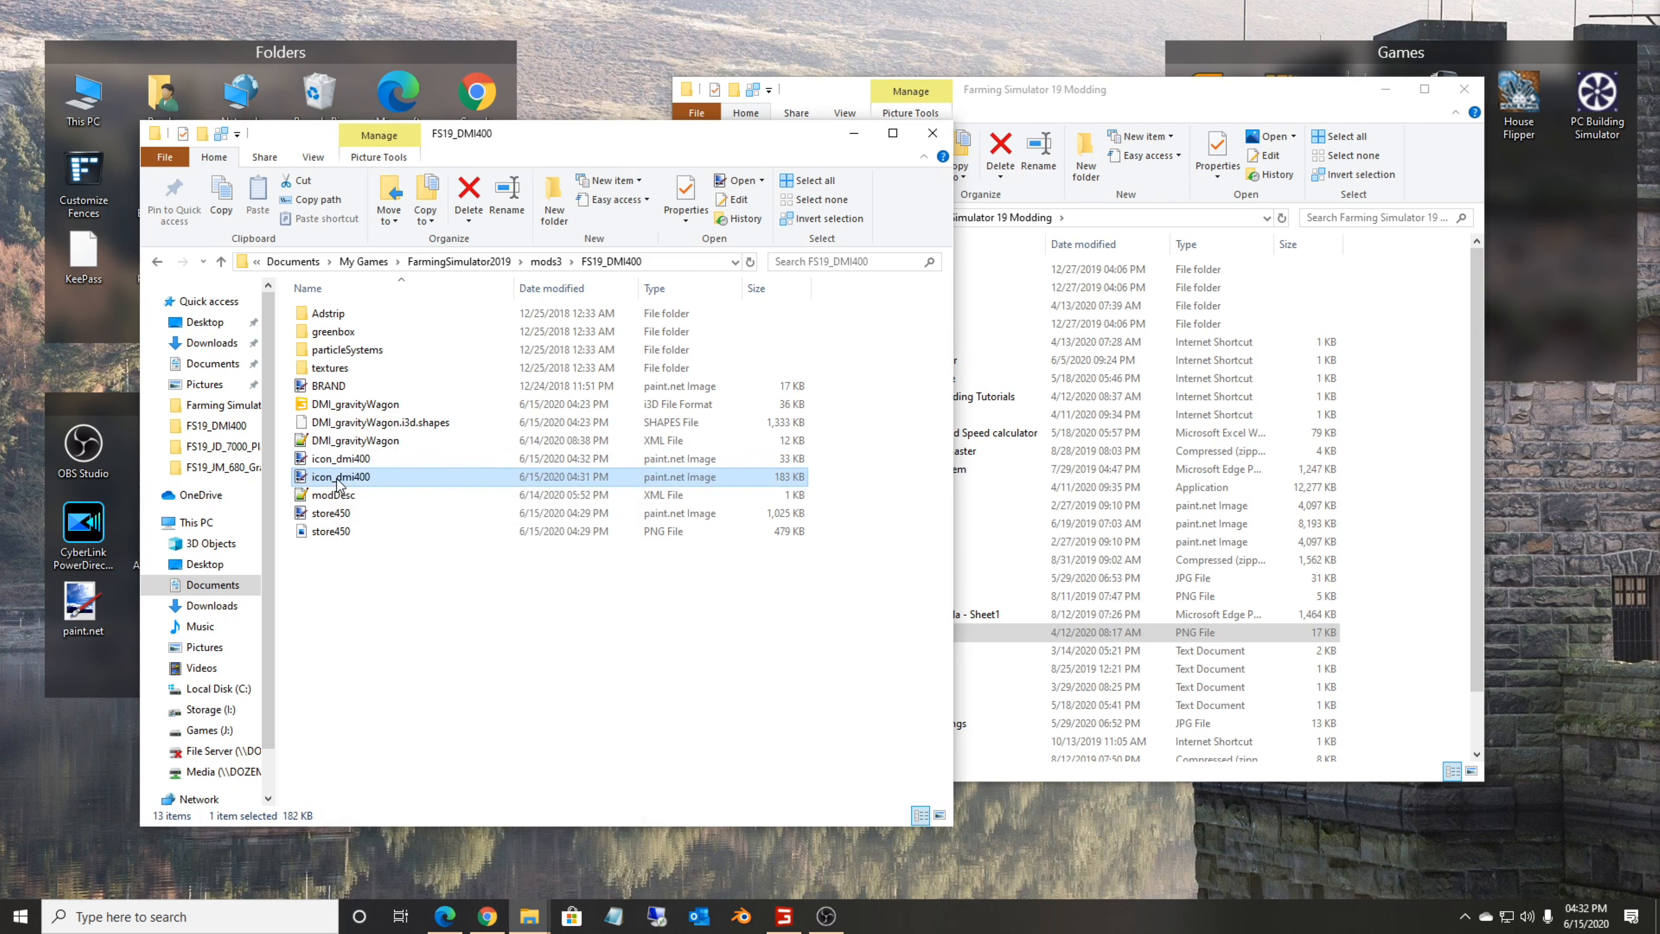
pyautogui.press('Delete')
pyautogui.click(337, 514)
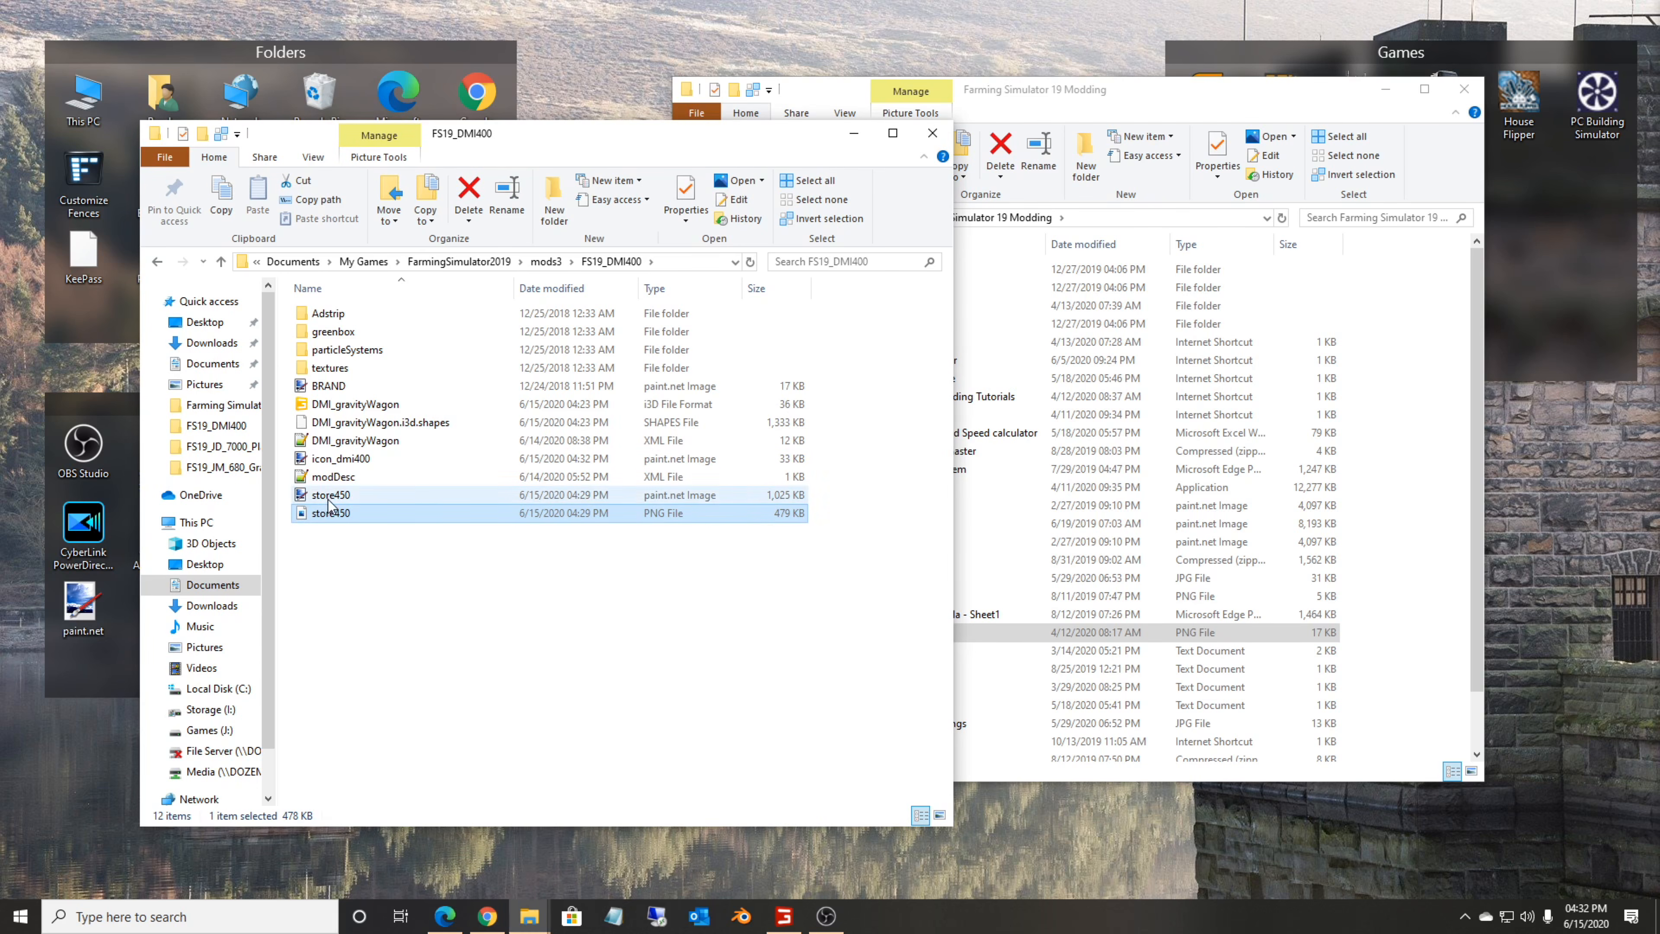
# View the DDS version of store450 in paint.net and the PNG version in Photos, closing each after viewing.
pyautogui.click(329, 501)
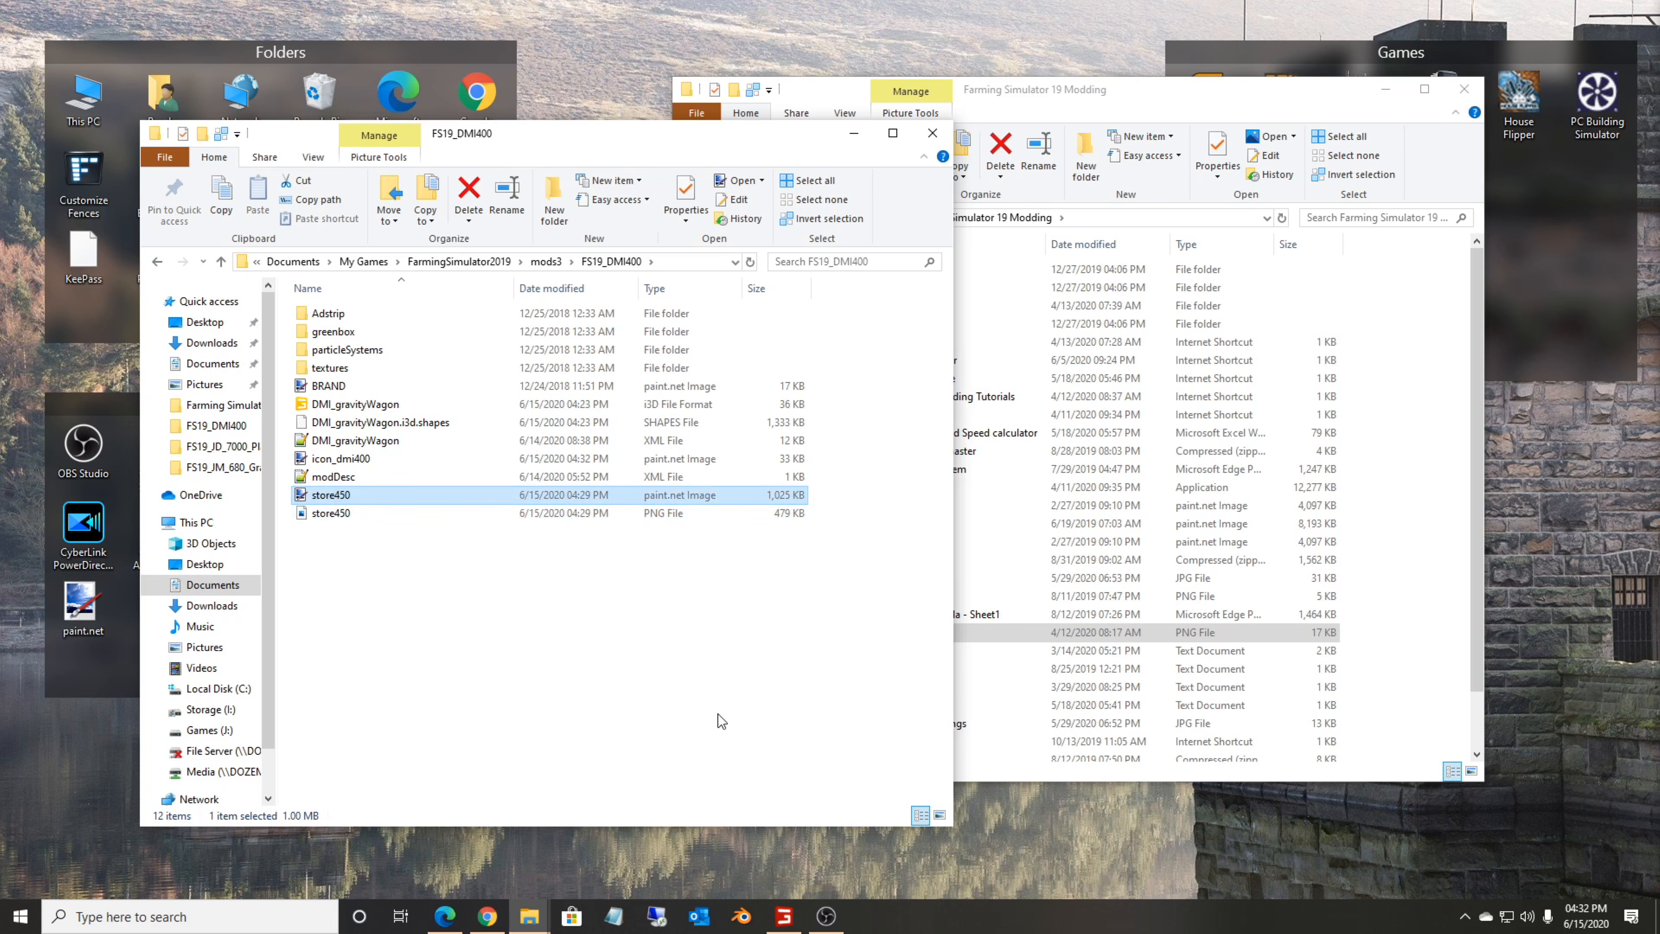
pyautogui.press('Return')
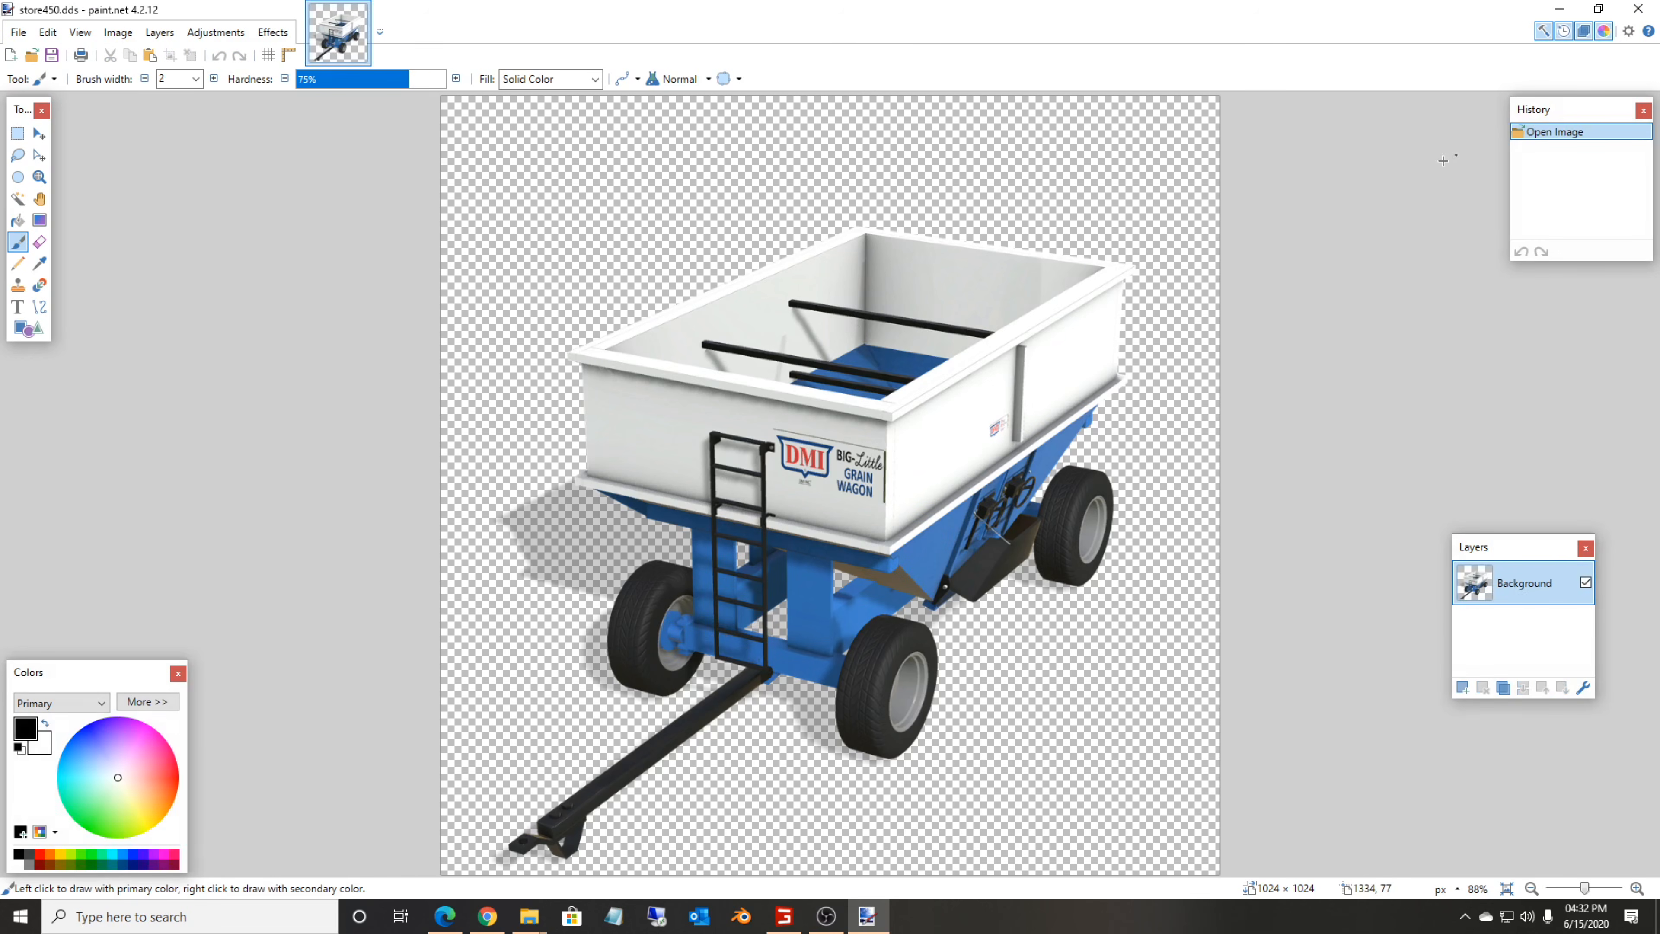
pyautogui.click(1637, 7)
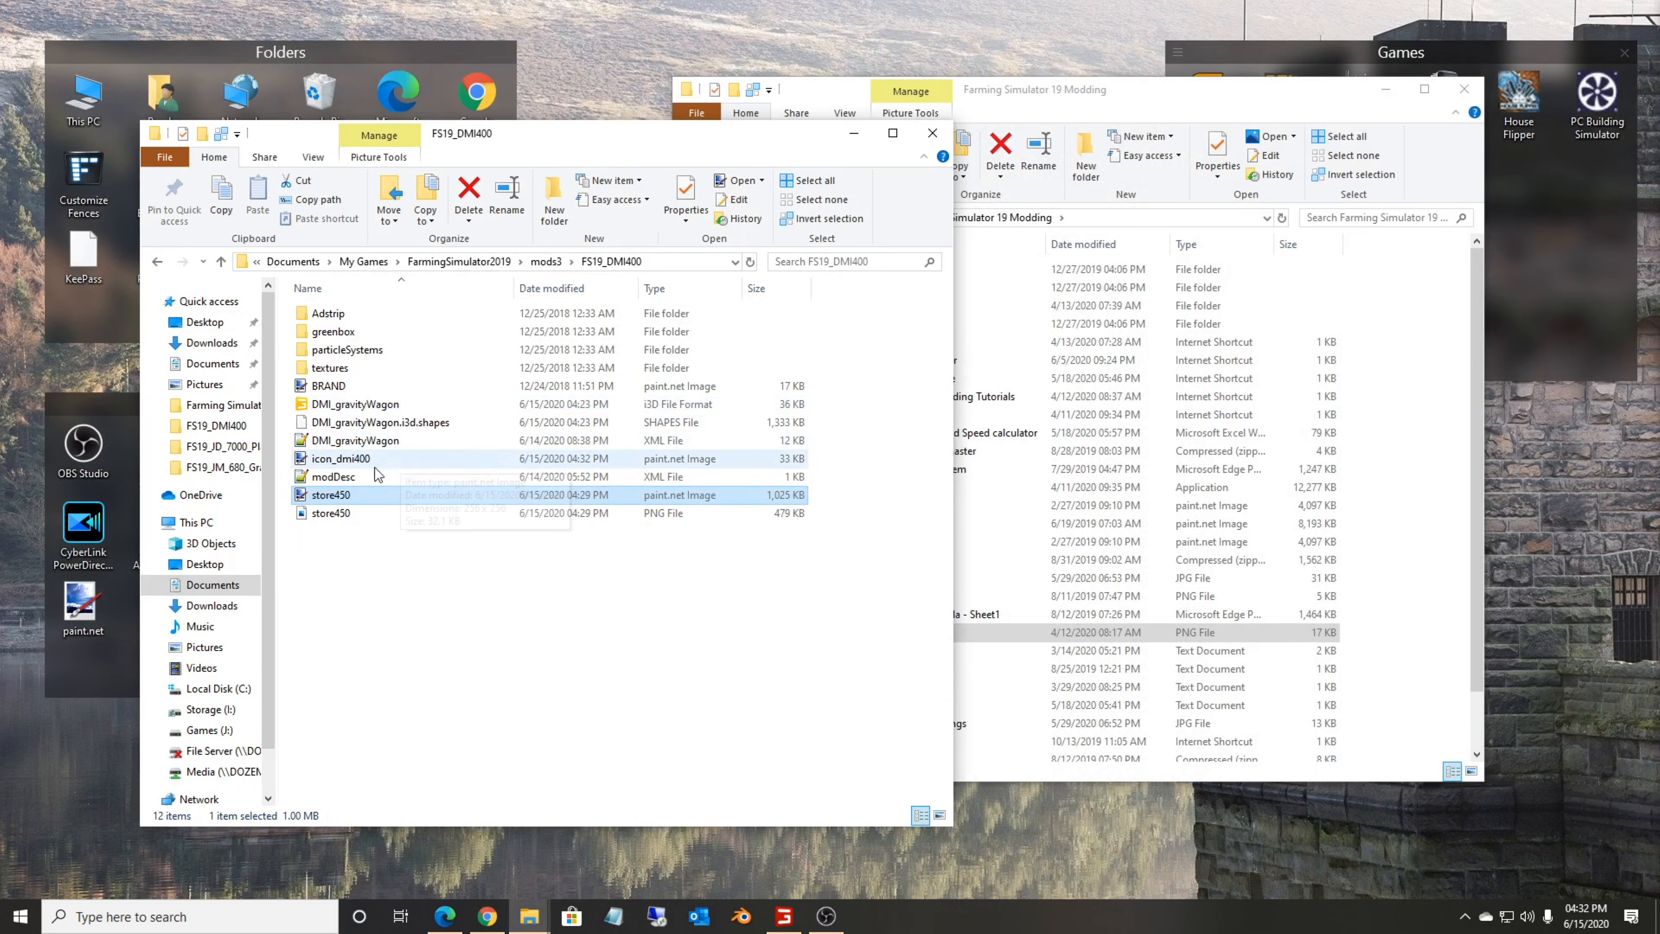
pyautogui.click(317, 516)
pyautogui.doubleClick(317, 515)
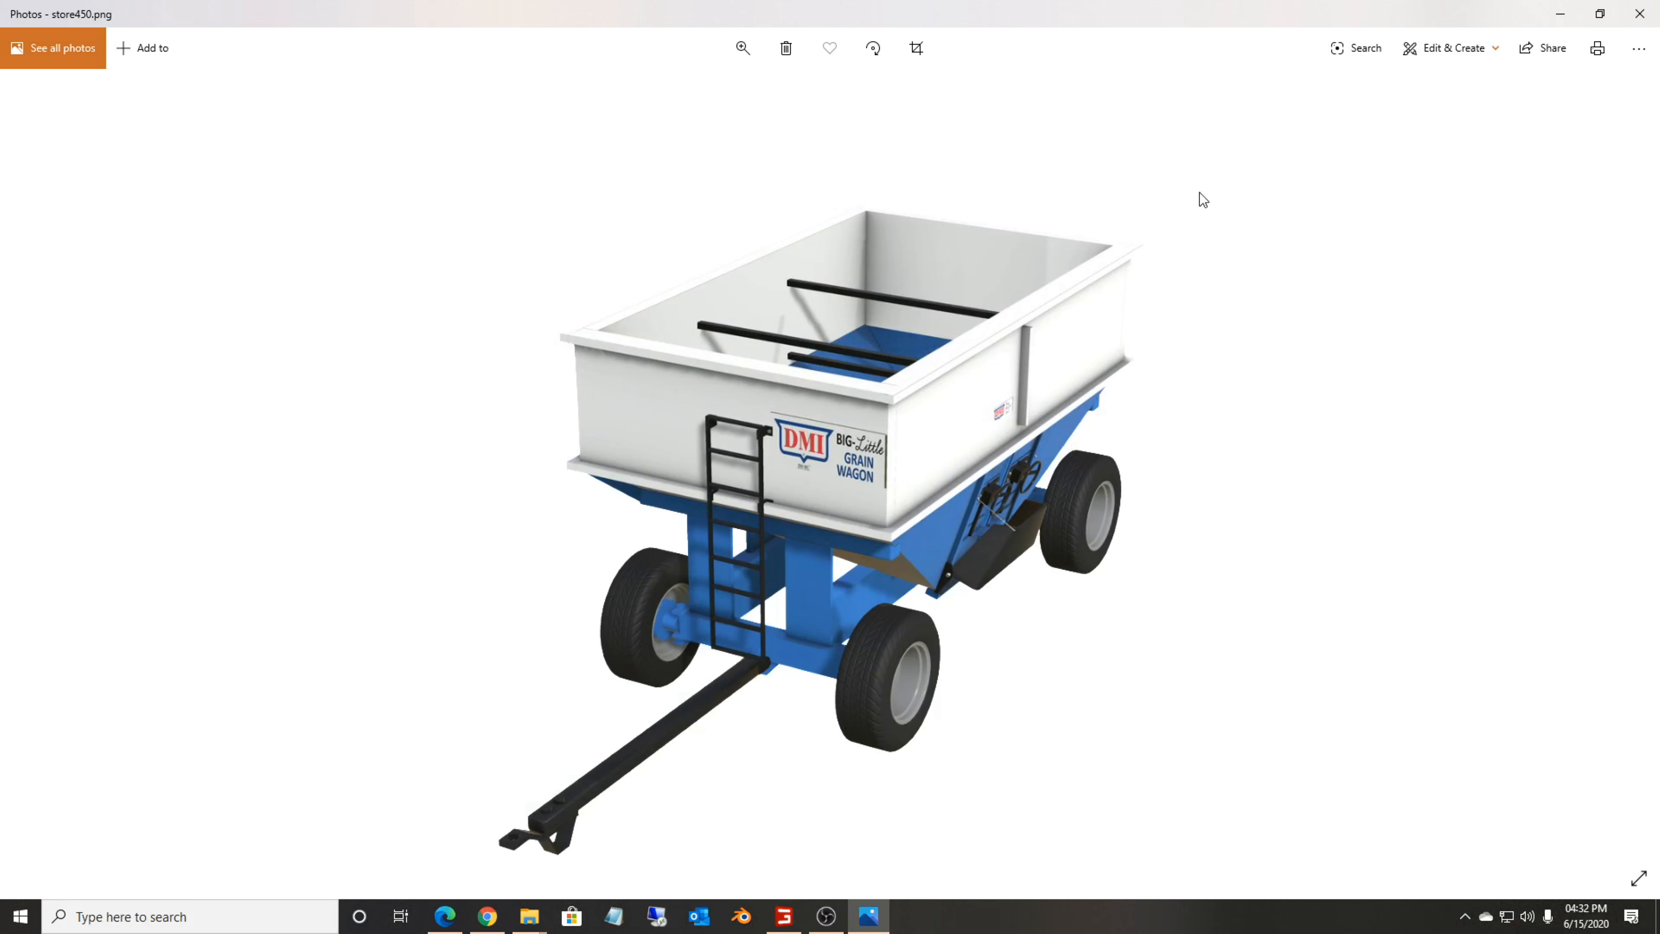
pyautogui.click(1639, 13)
# Open the DDS version of store450 in paint.net, enlarge the whole wagon to about 1199 × 1199 pixels, position it within the canvas, and deselect.
pyautogui.click(335, 496)
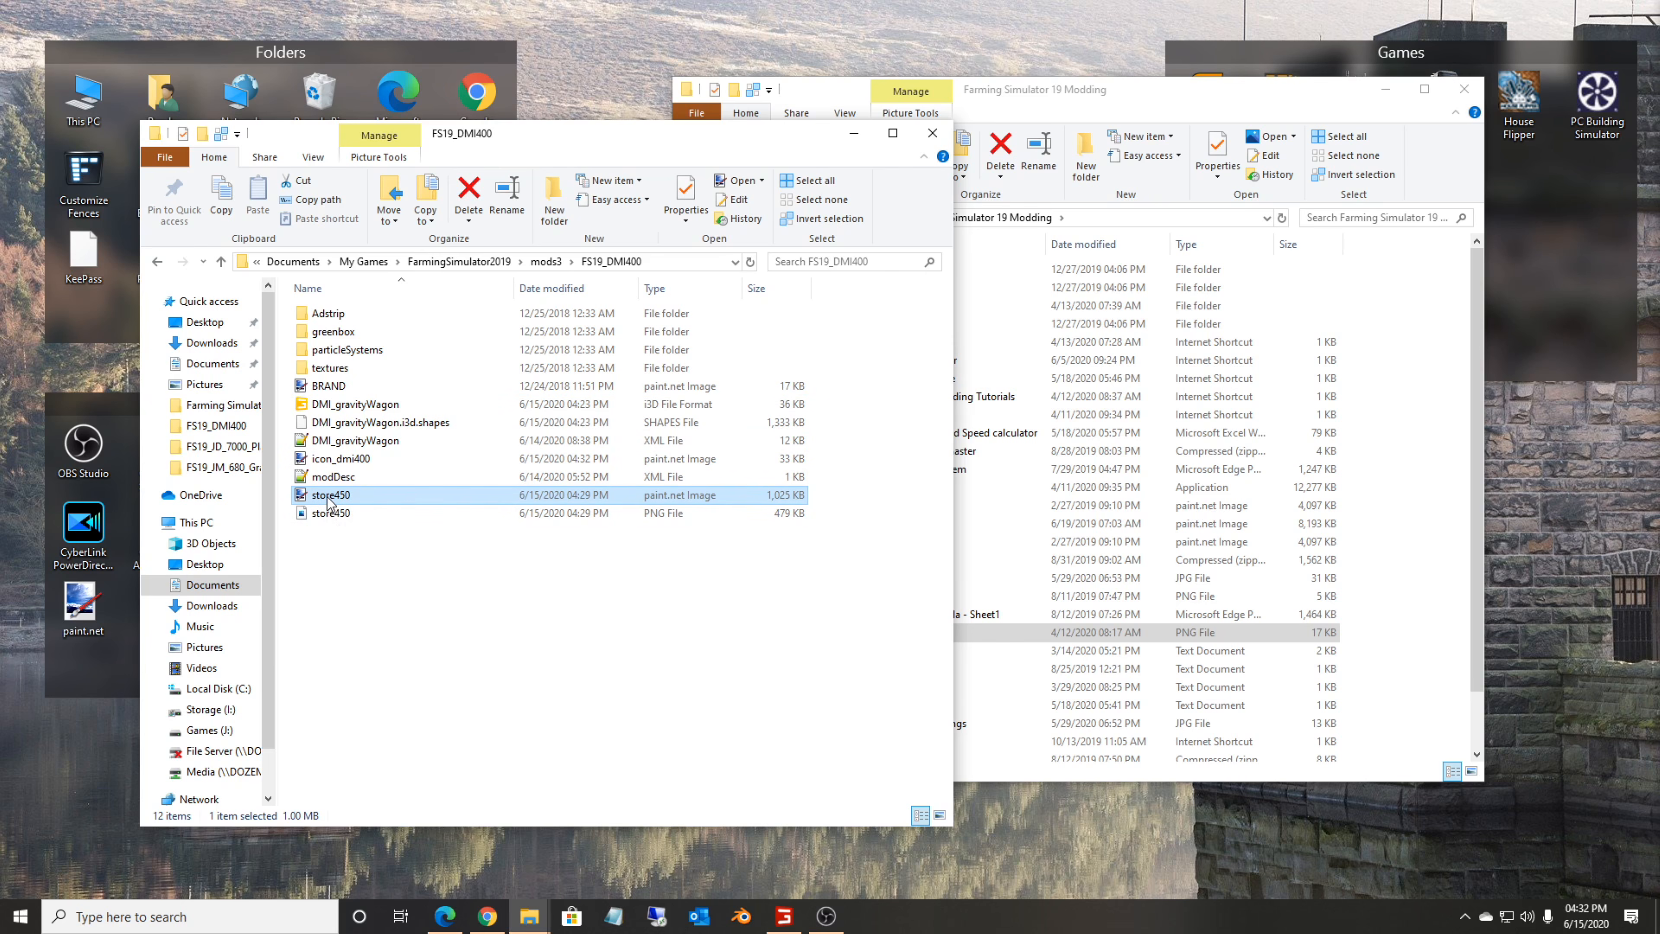
pyautogui.press('Return')
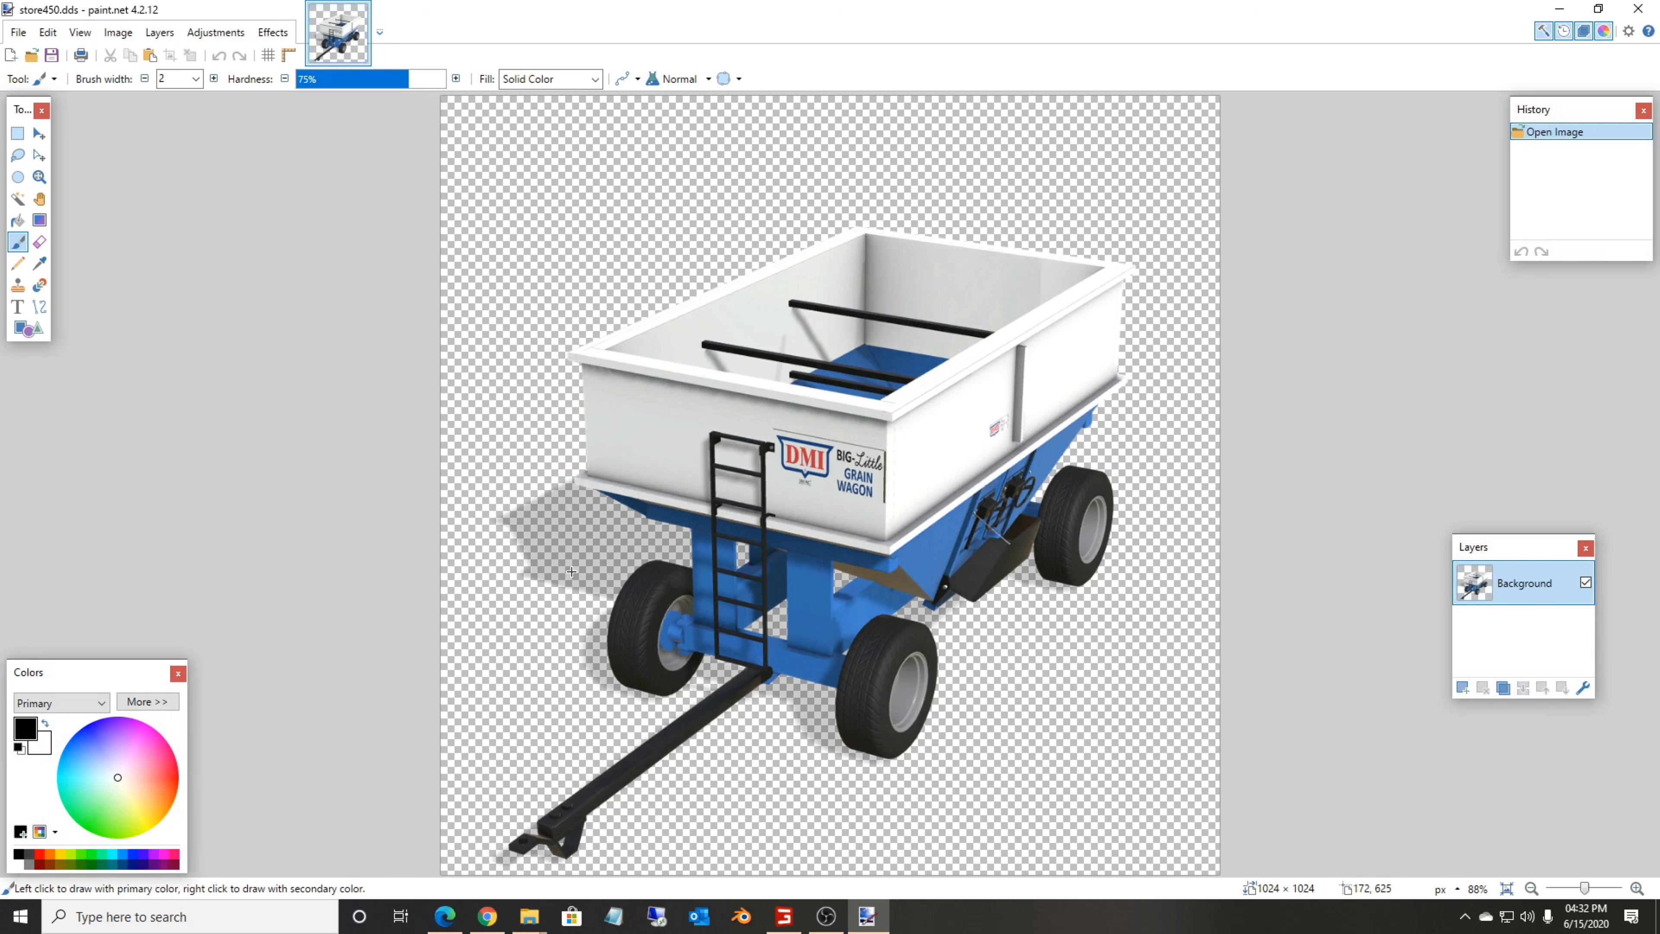
pyautogui.hotkey('ctrl', 'a')
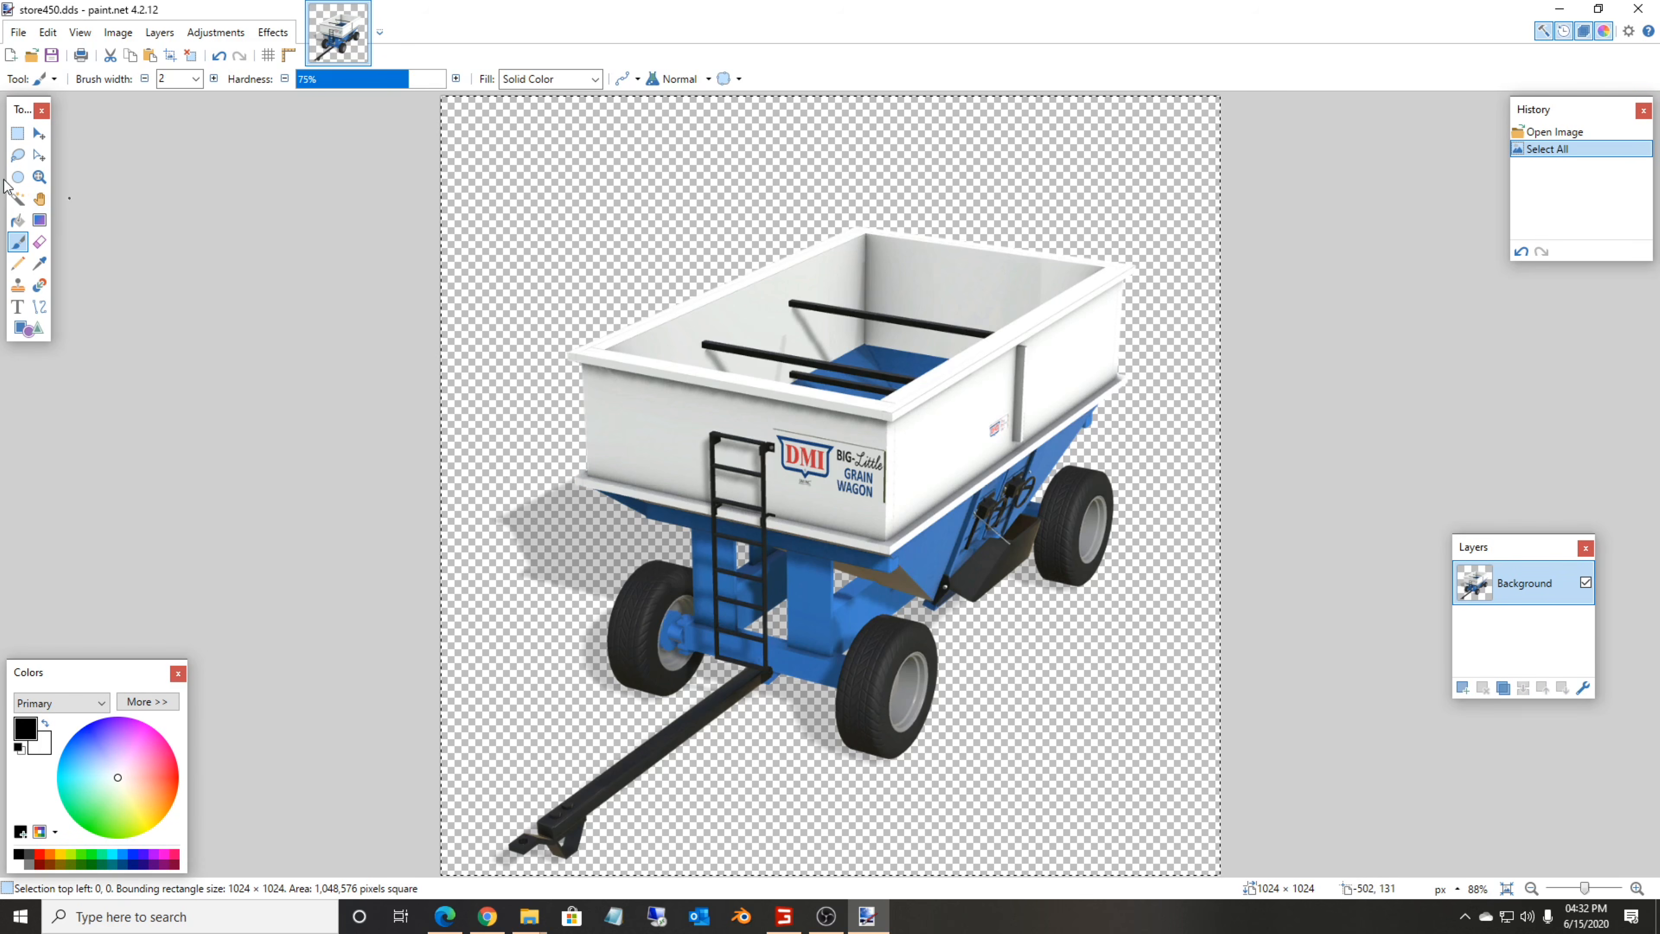
pyautogui.press('m')
pyautogui.moveTo(768, 463); pyautogui.dragTo(725, 370)
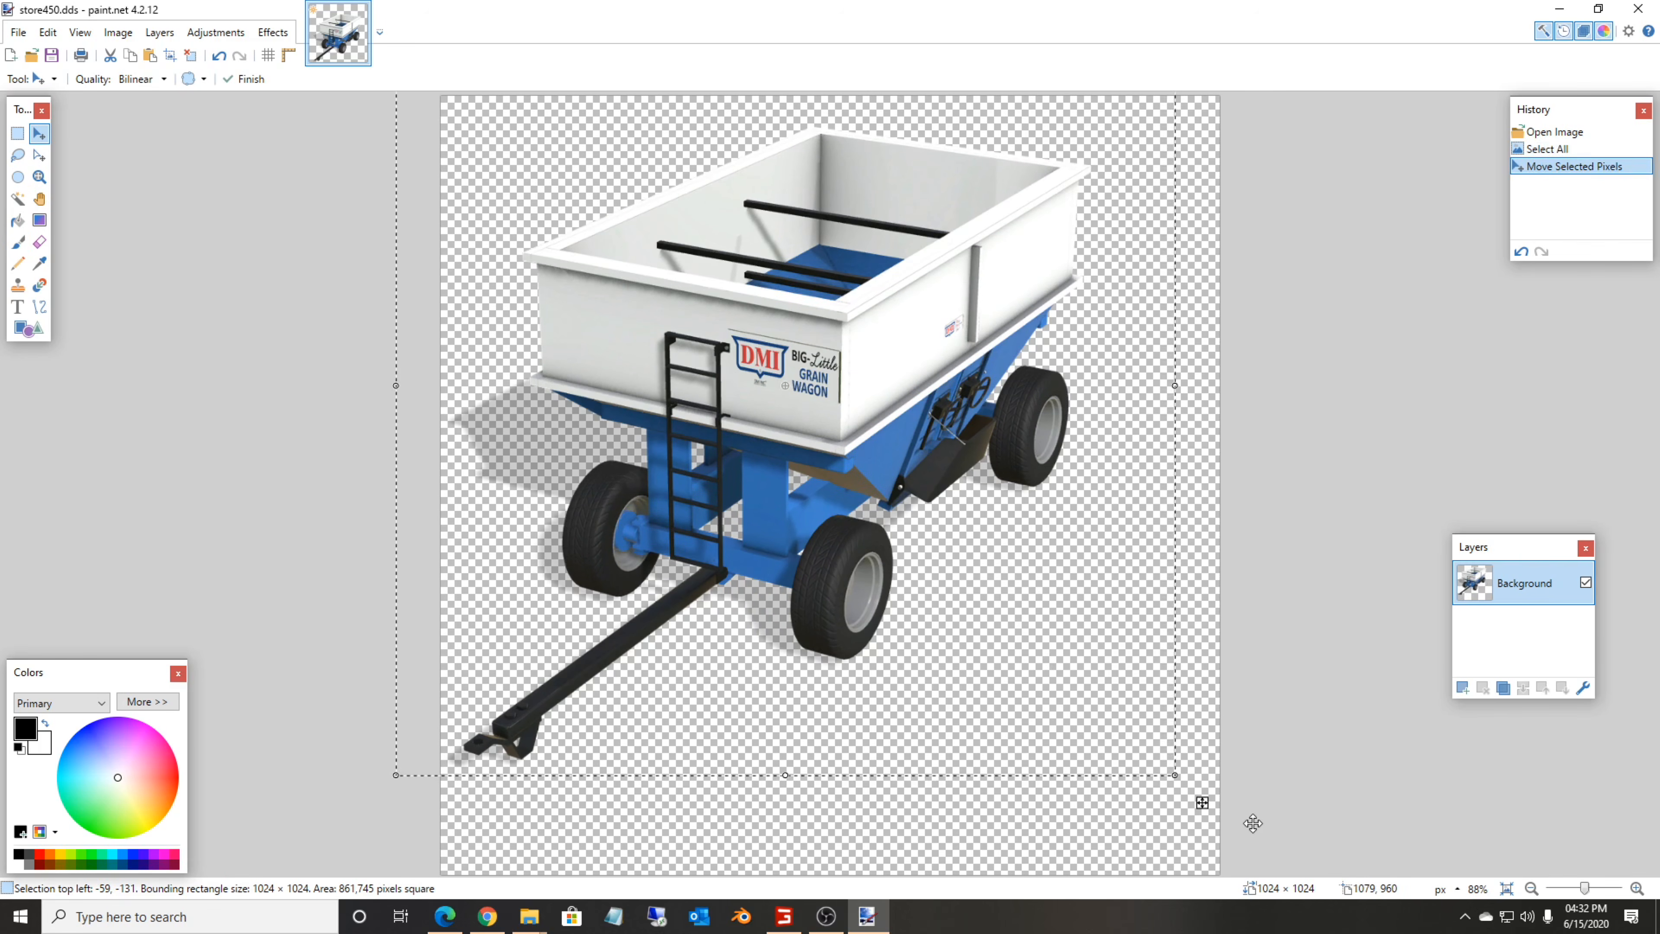
pyautogui.moveTo(1176, 778); pyautogui.dragTo(1360, 909)
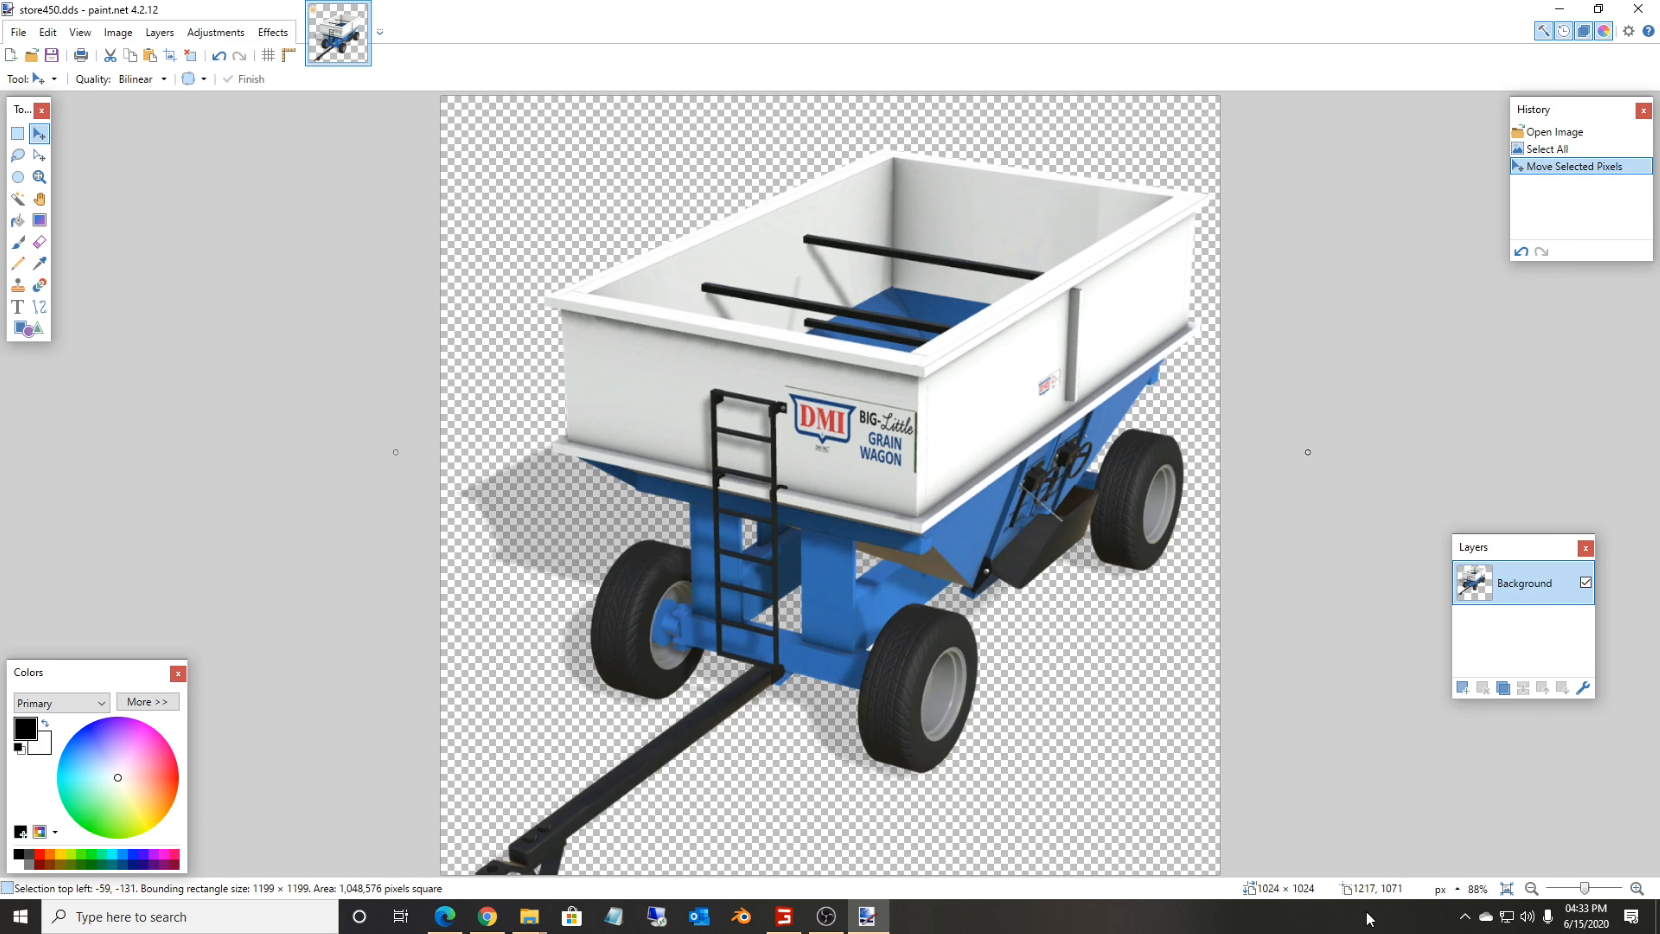
pyautogui.moveTo(837, 536); pyautogui.dragTo(832, 498)
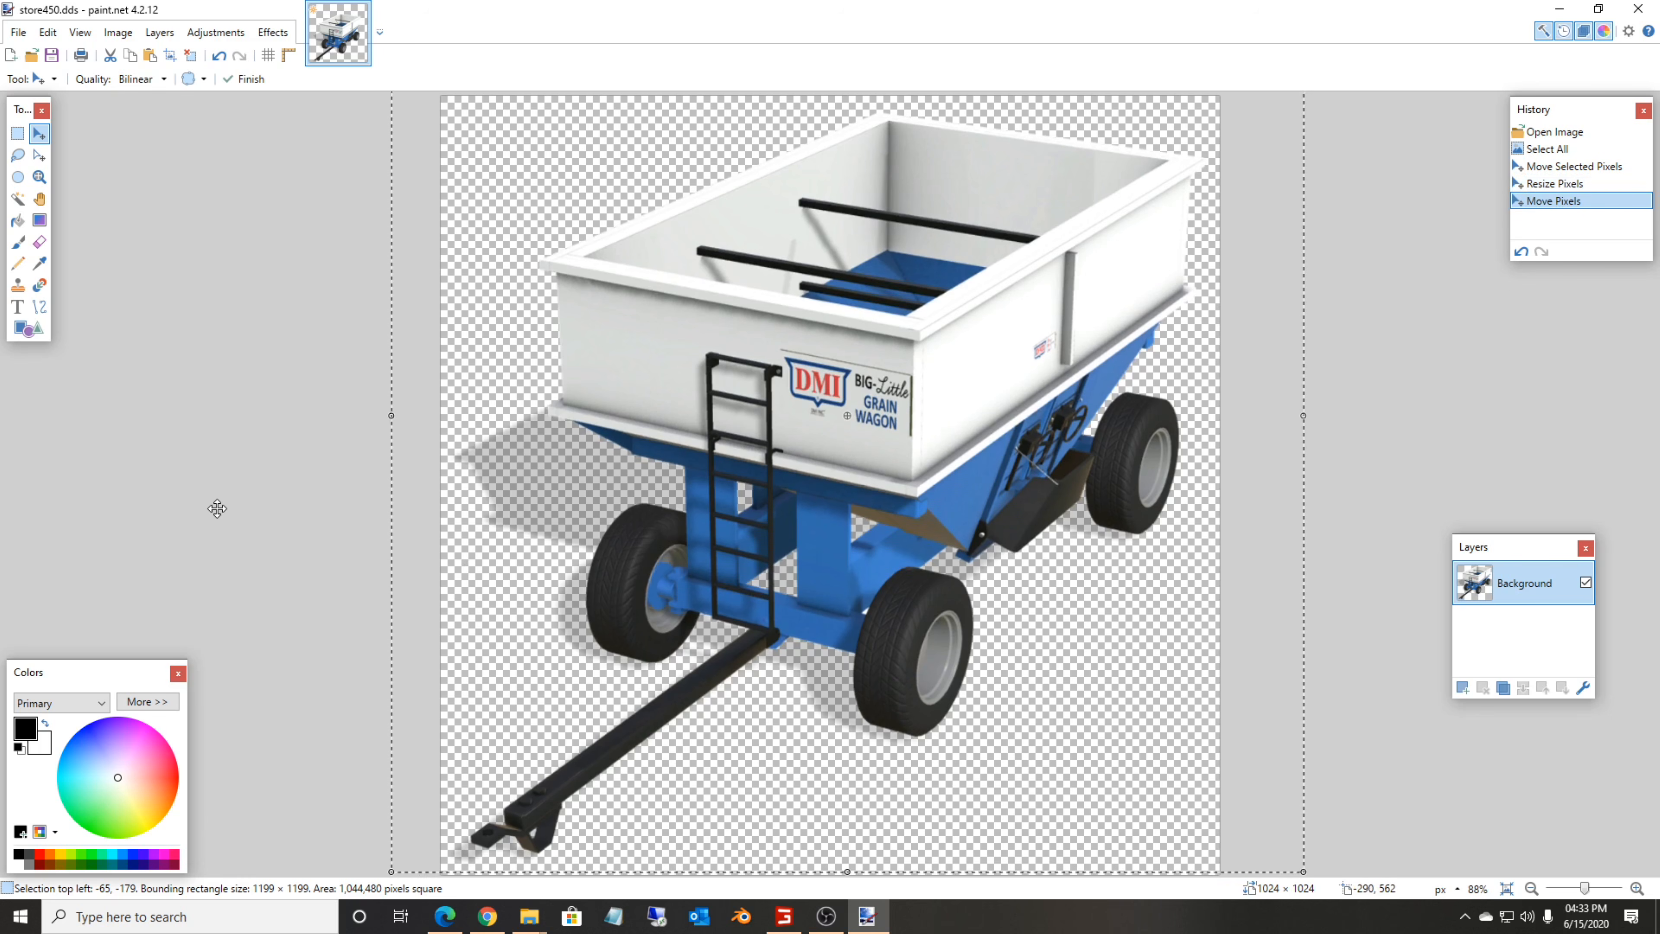
pyautogui.hotkey('ctrl', 'd')
# Resize the image to 512 × 512 pixels.
pyautogui.click(160, 32)
pyautogui.moveTo(111, 36)
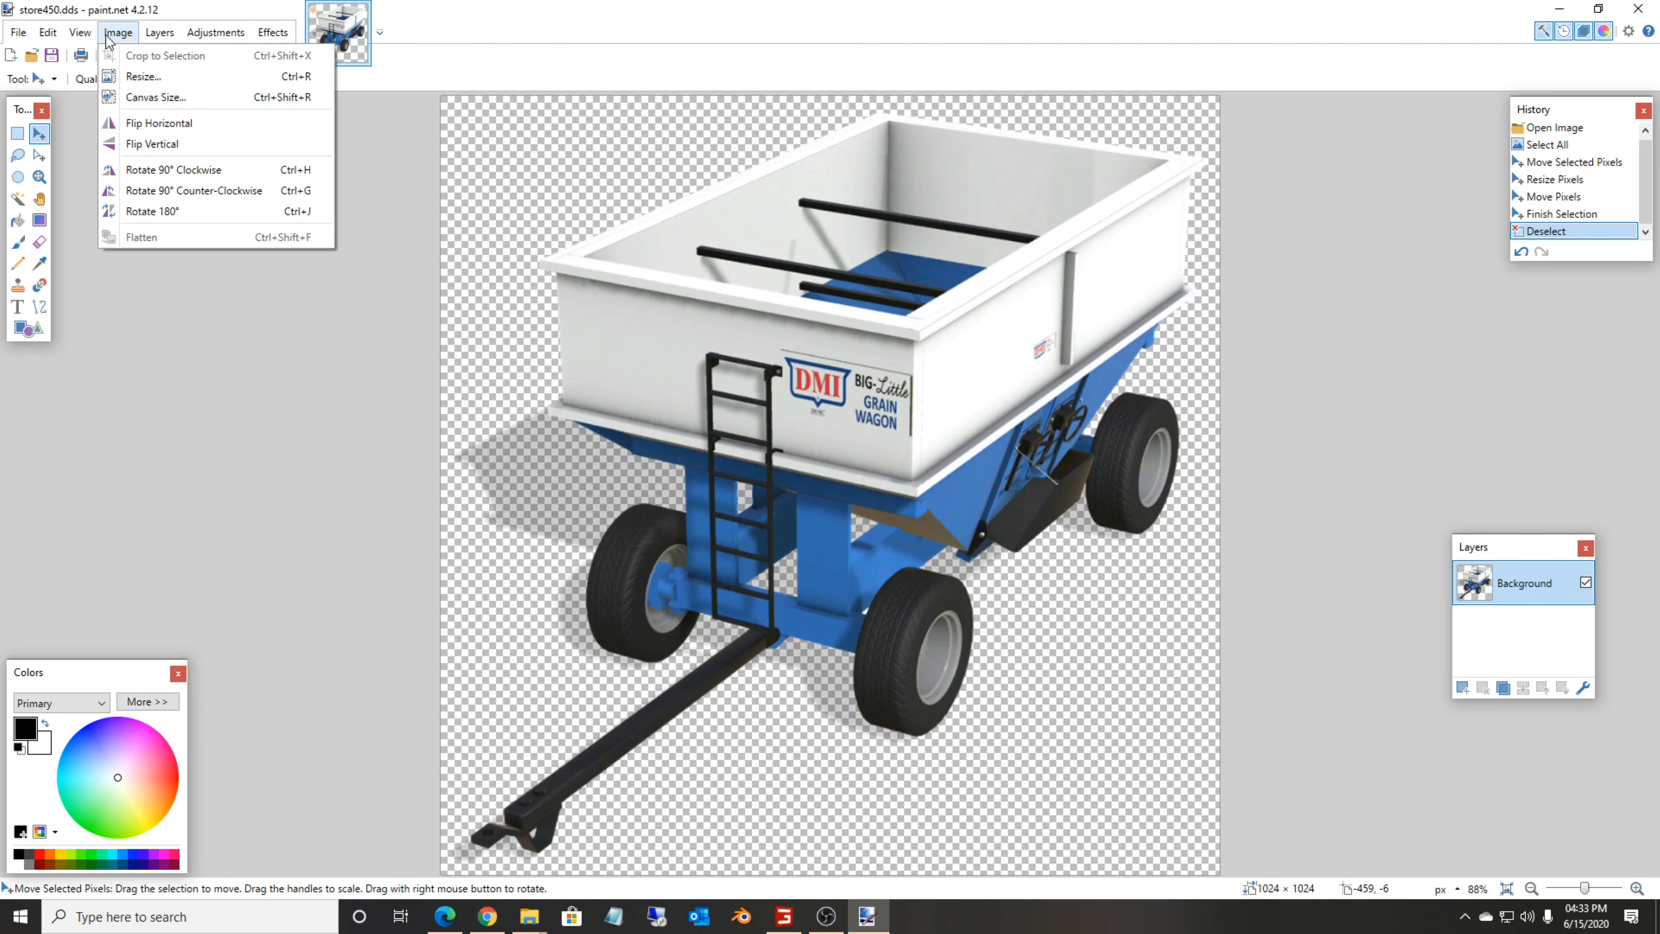
pyautogui.click(143, 76)
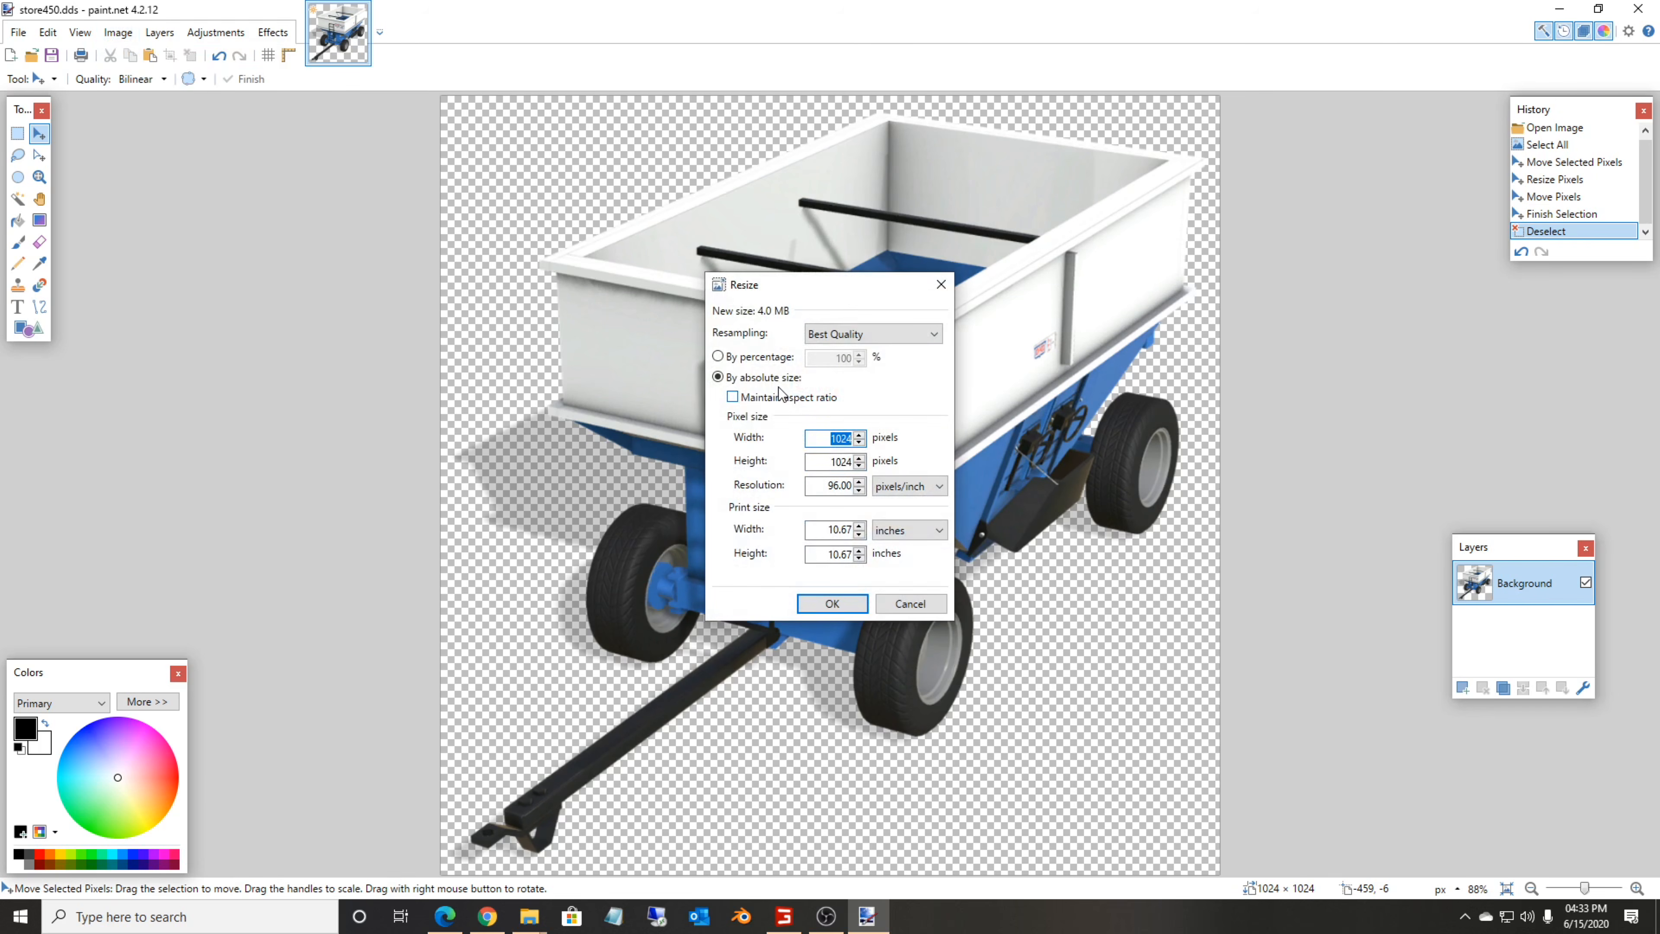
pyautogui.write('512')
pyautogui.press('Tab')
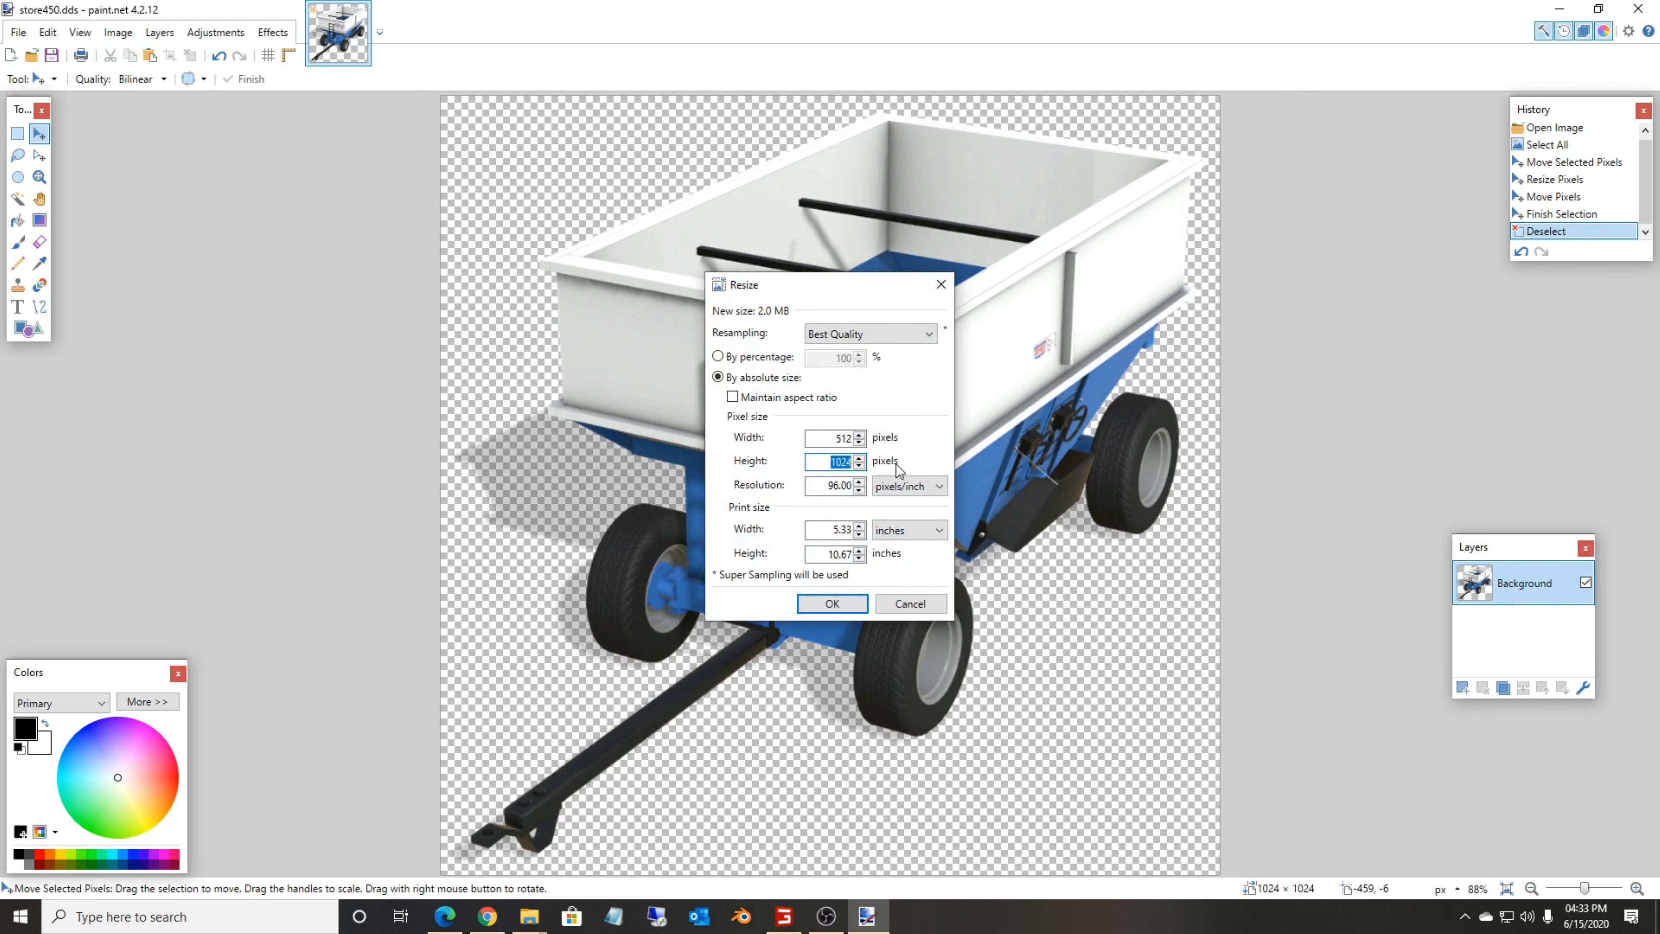
pyautogui.write('512')
pyautogui.click(825, 602)
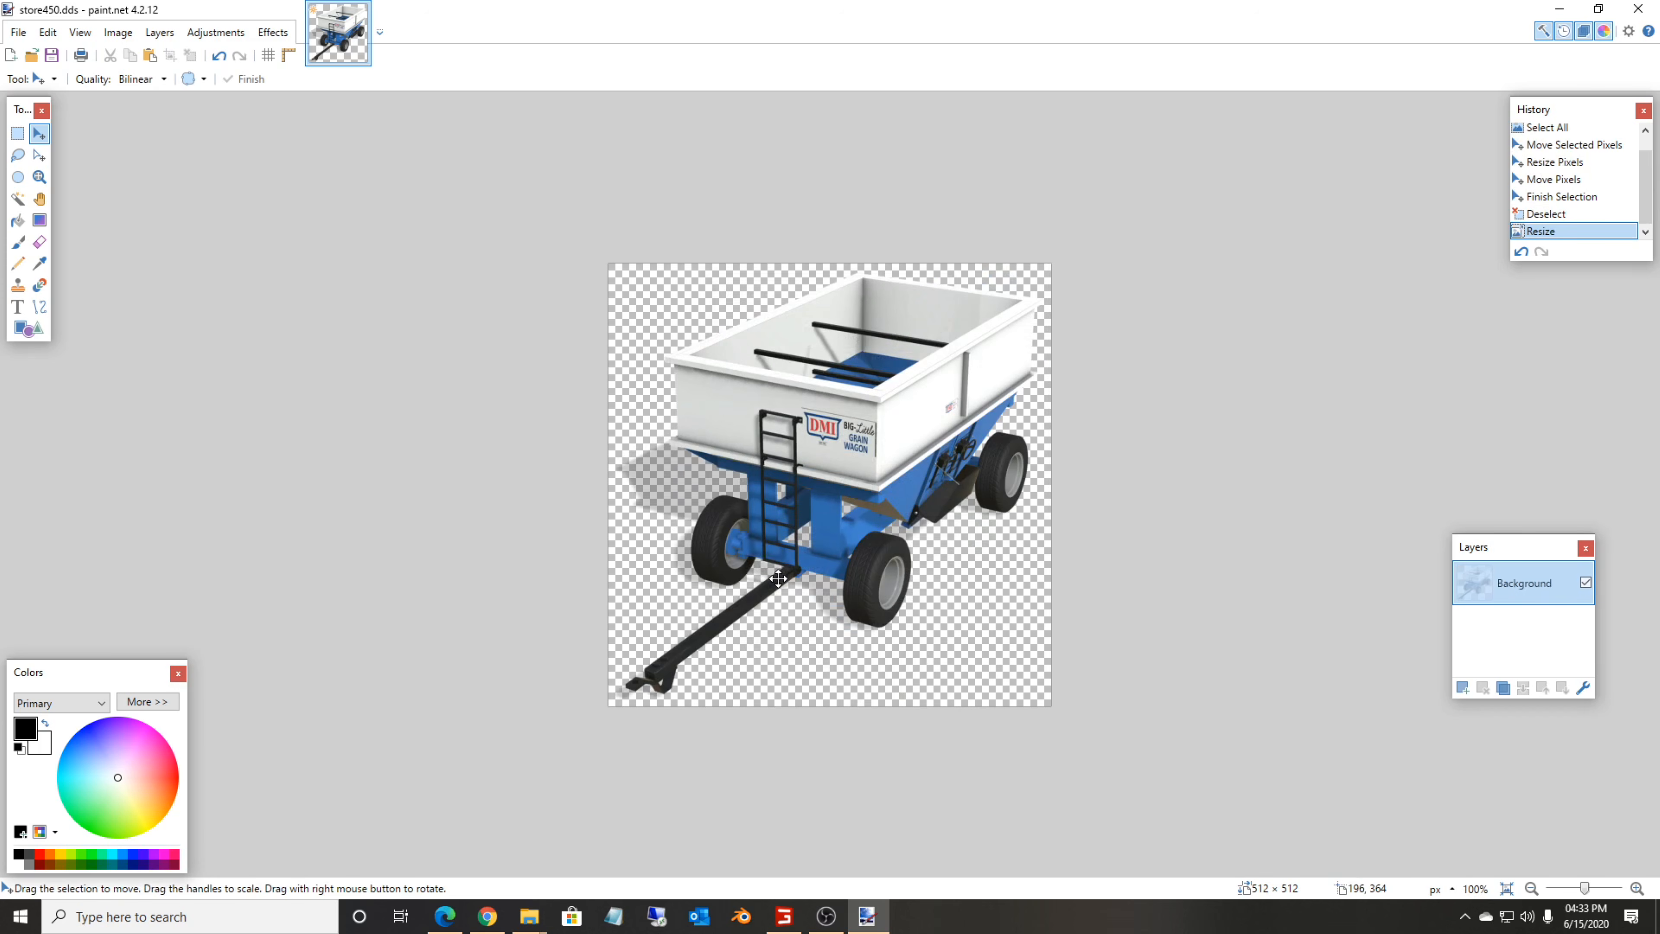
# Save the image as store_dmi400 in DDS format with BC3 (Linear, DXT5) compression and no mip maps, and close paint.net.
pyautogui.click(18, 32)
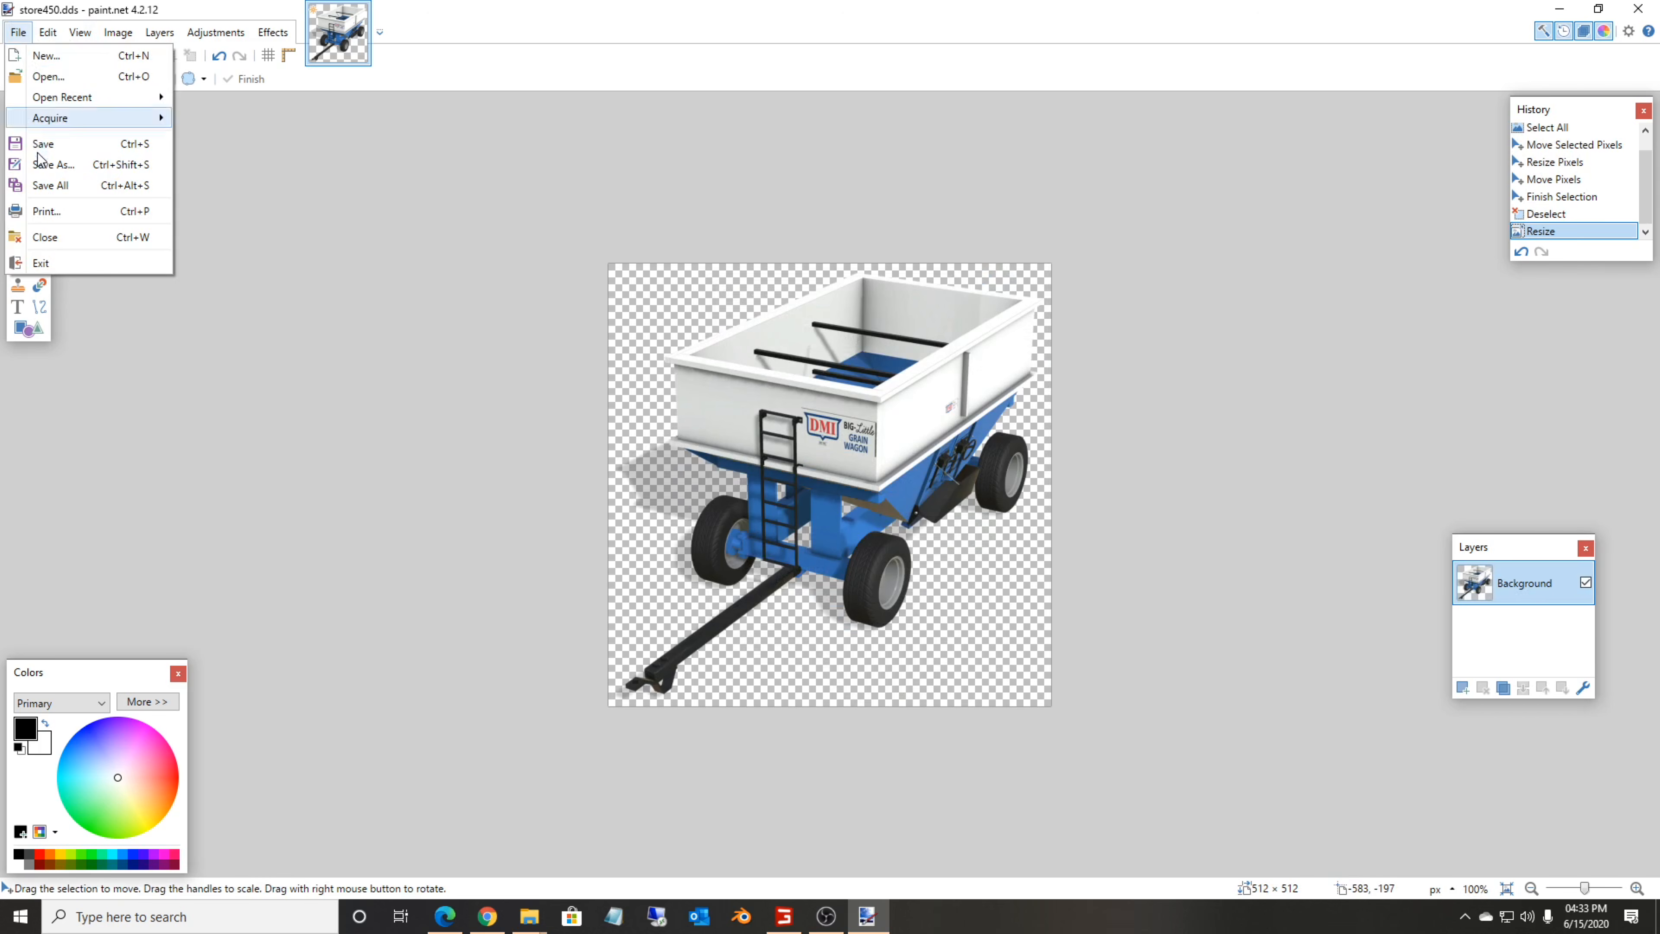
pyautogui.click(42, 164)
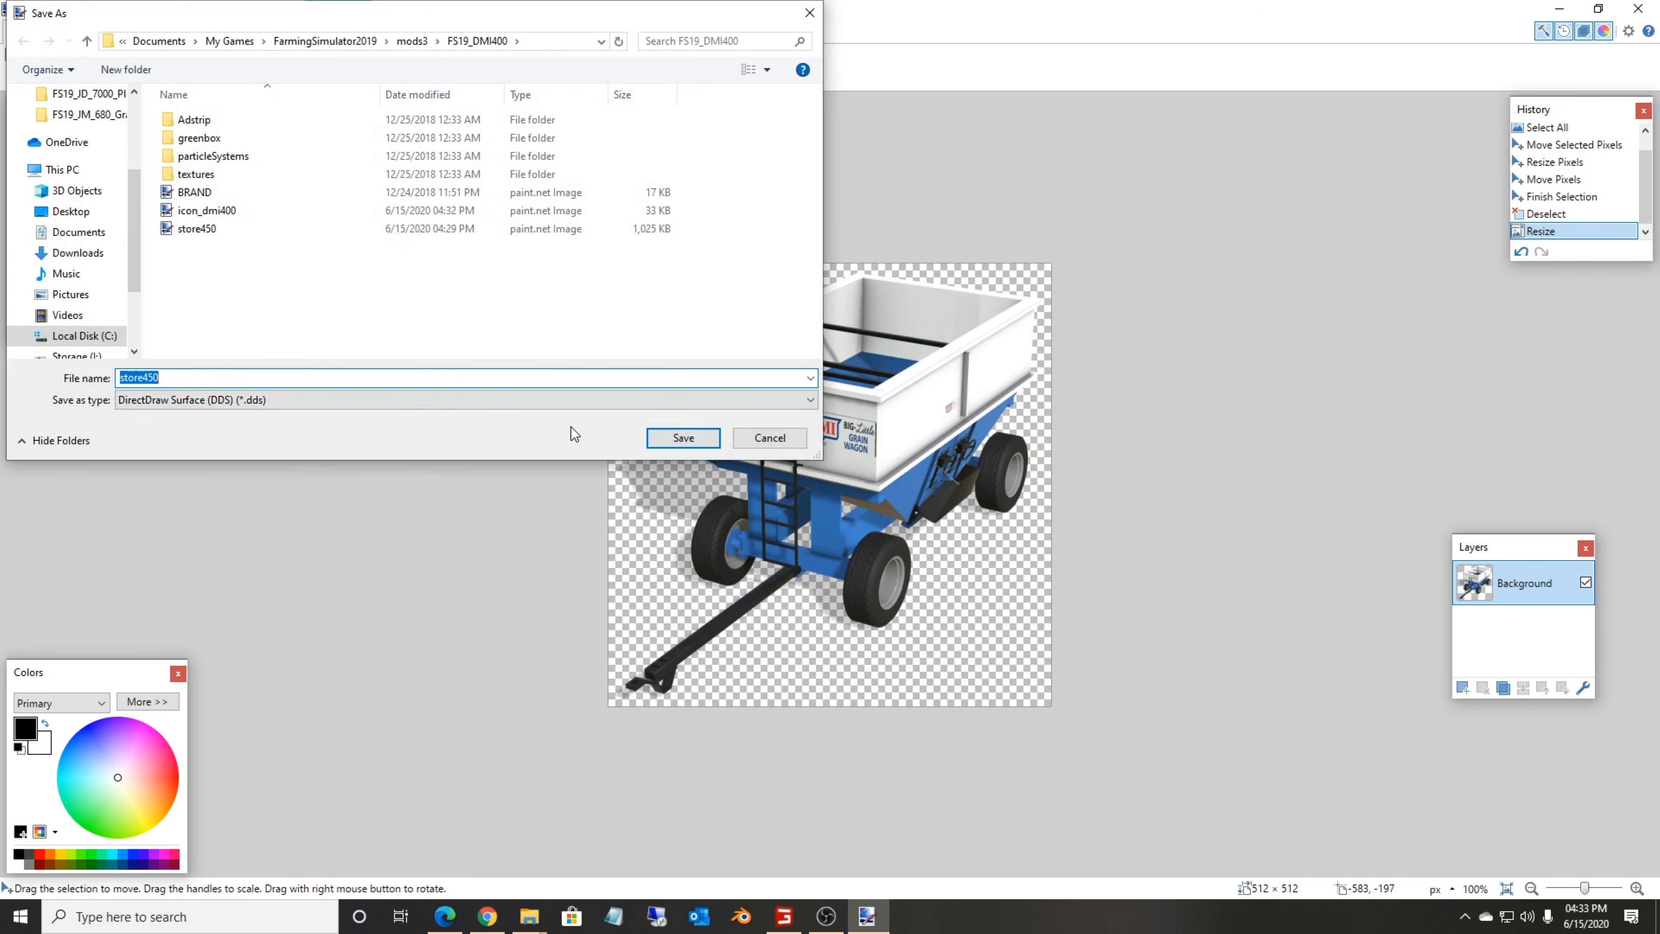
pyautogui.write('ore_dmi400')
pyautogui.click(694, 435)
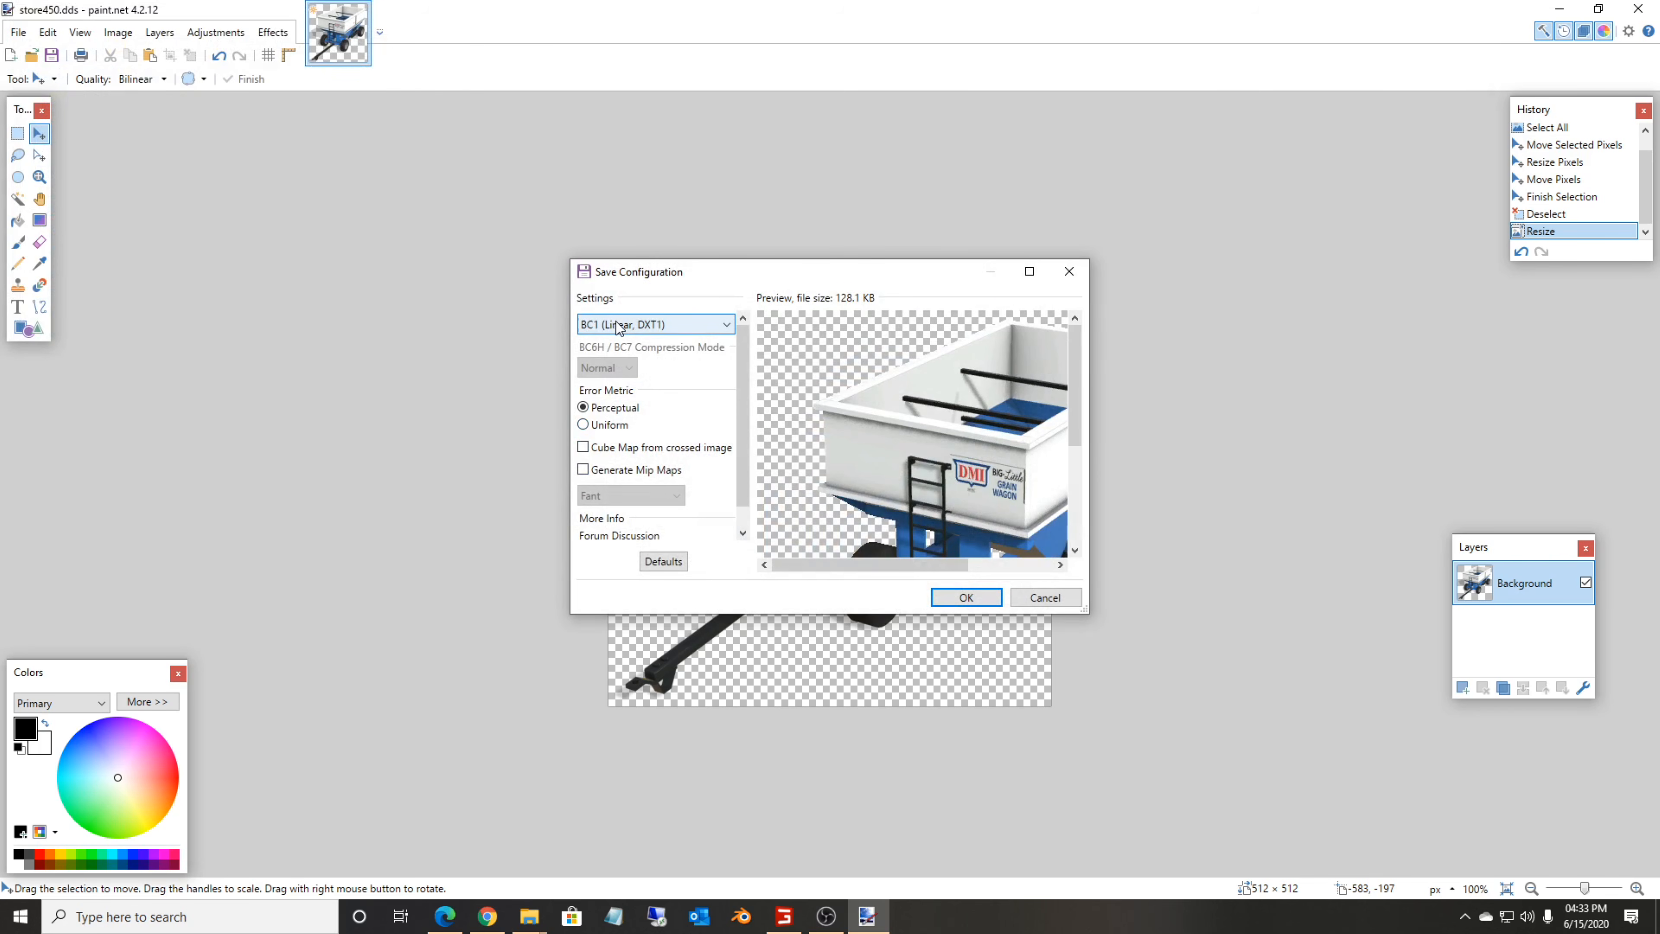
pyautogui.click(619, 325)
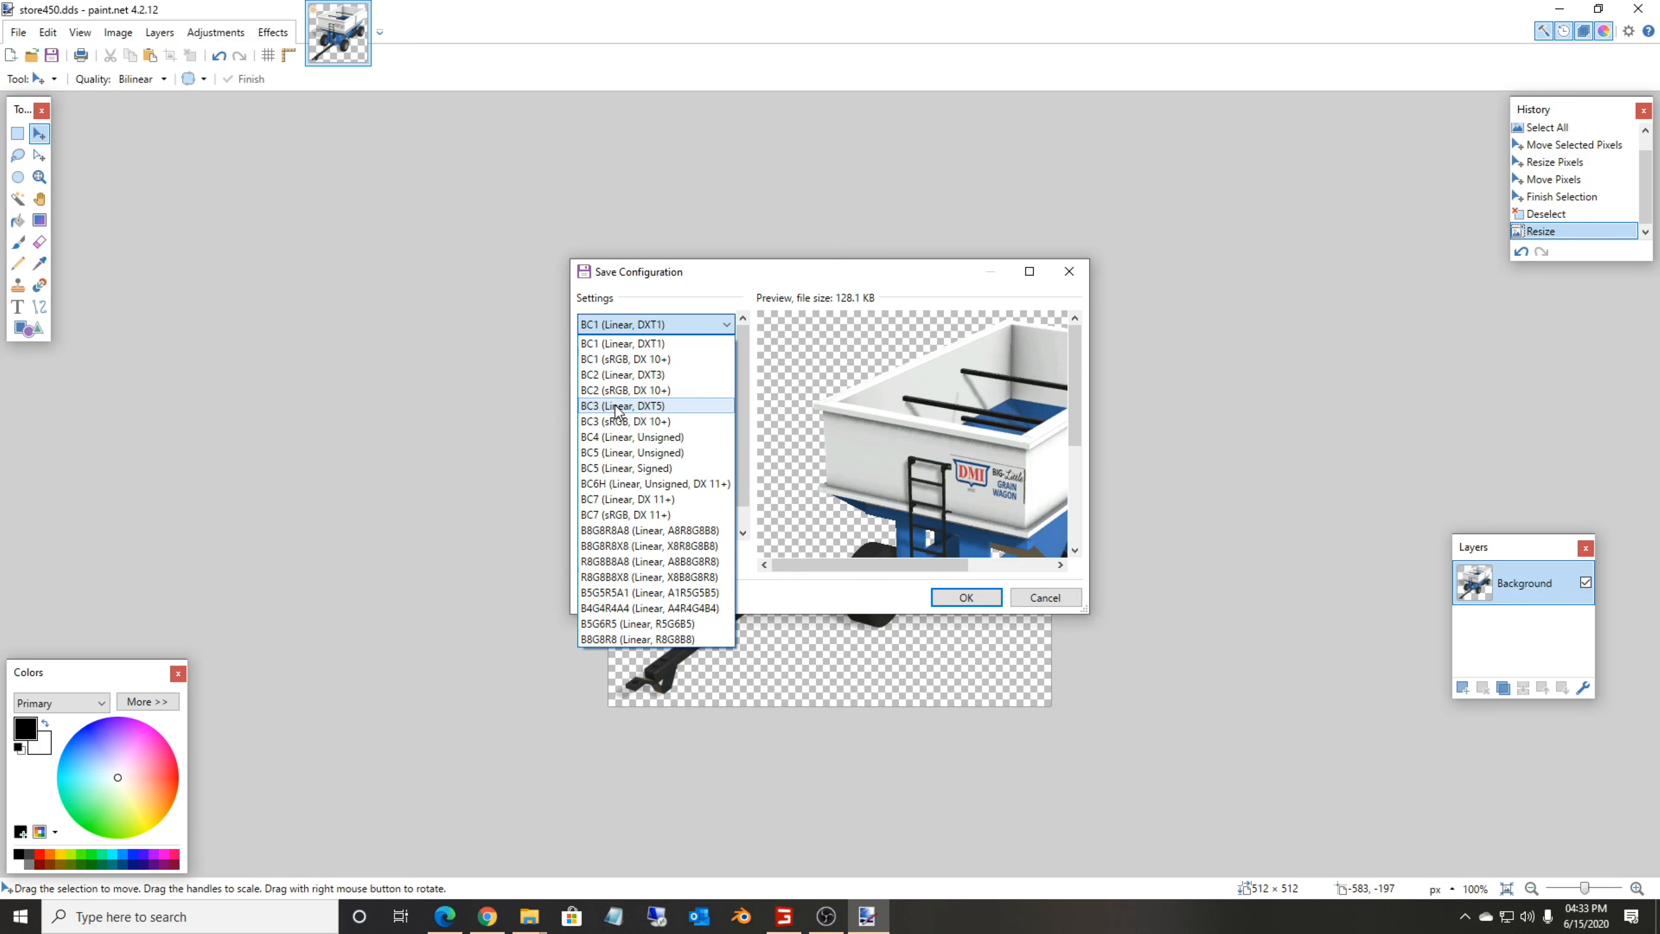
pyautogui.click(643, 411)
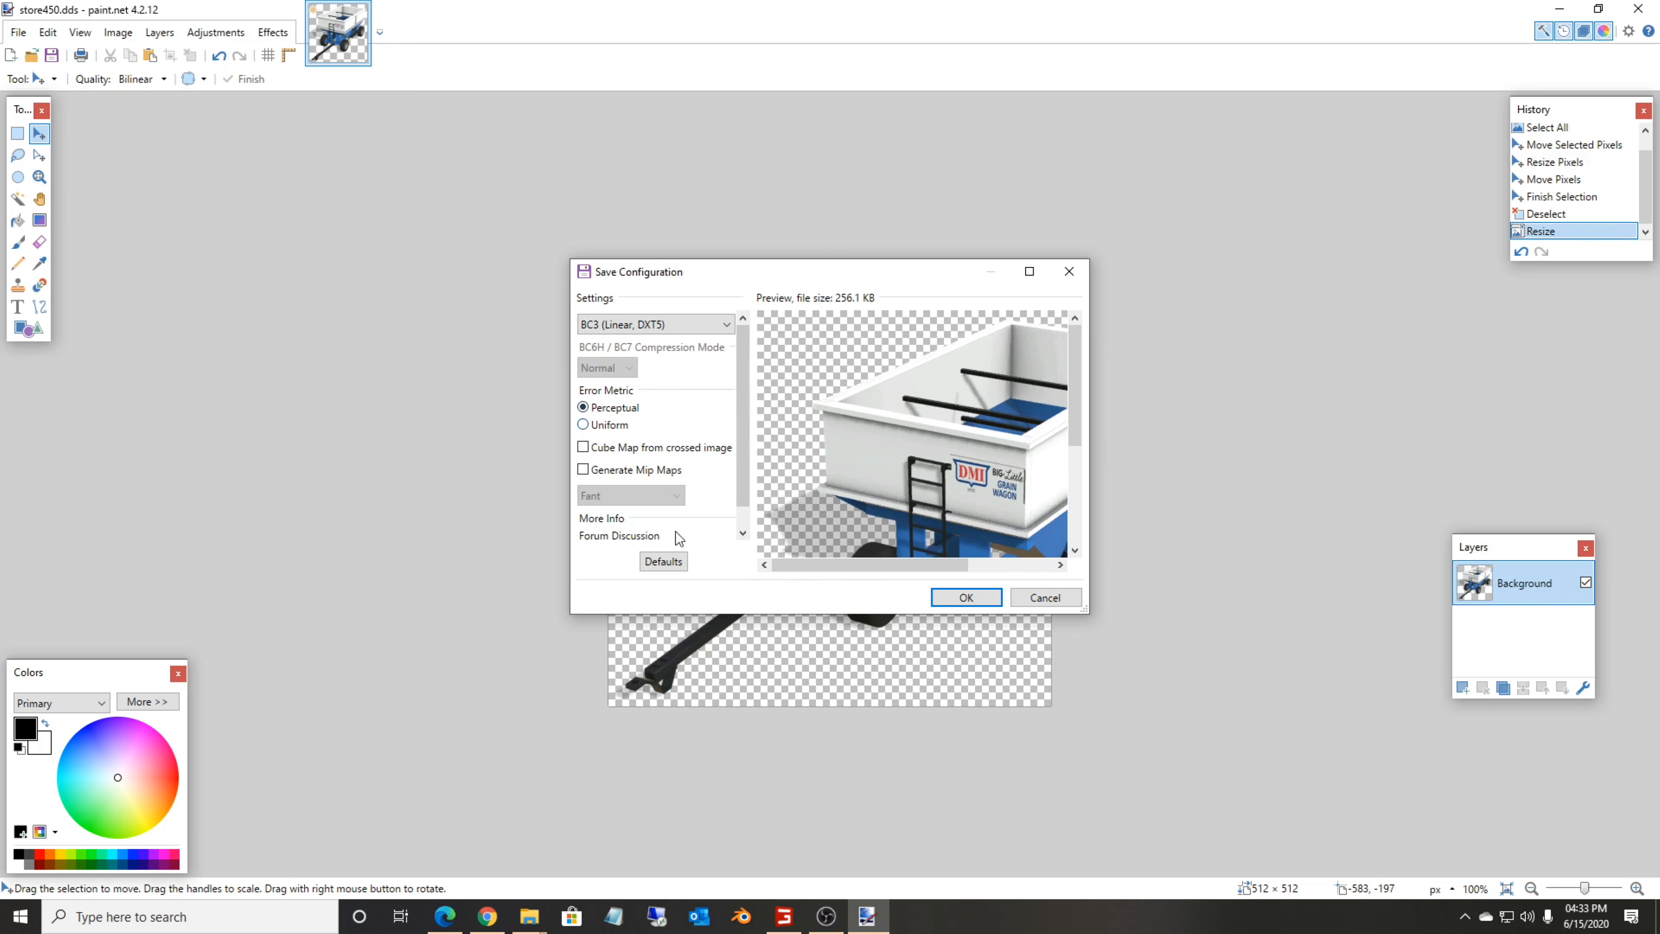
pyautogui.click(965, 597)
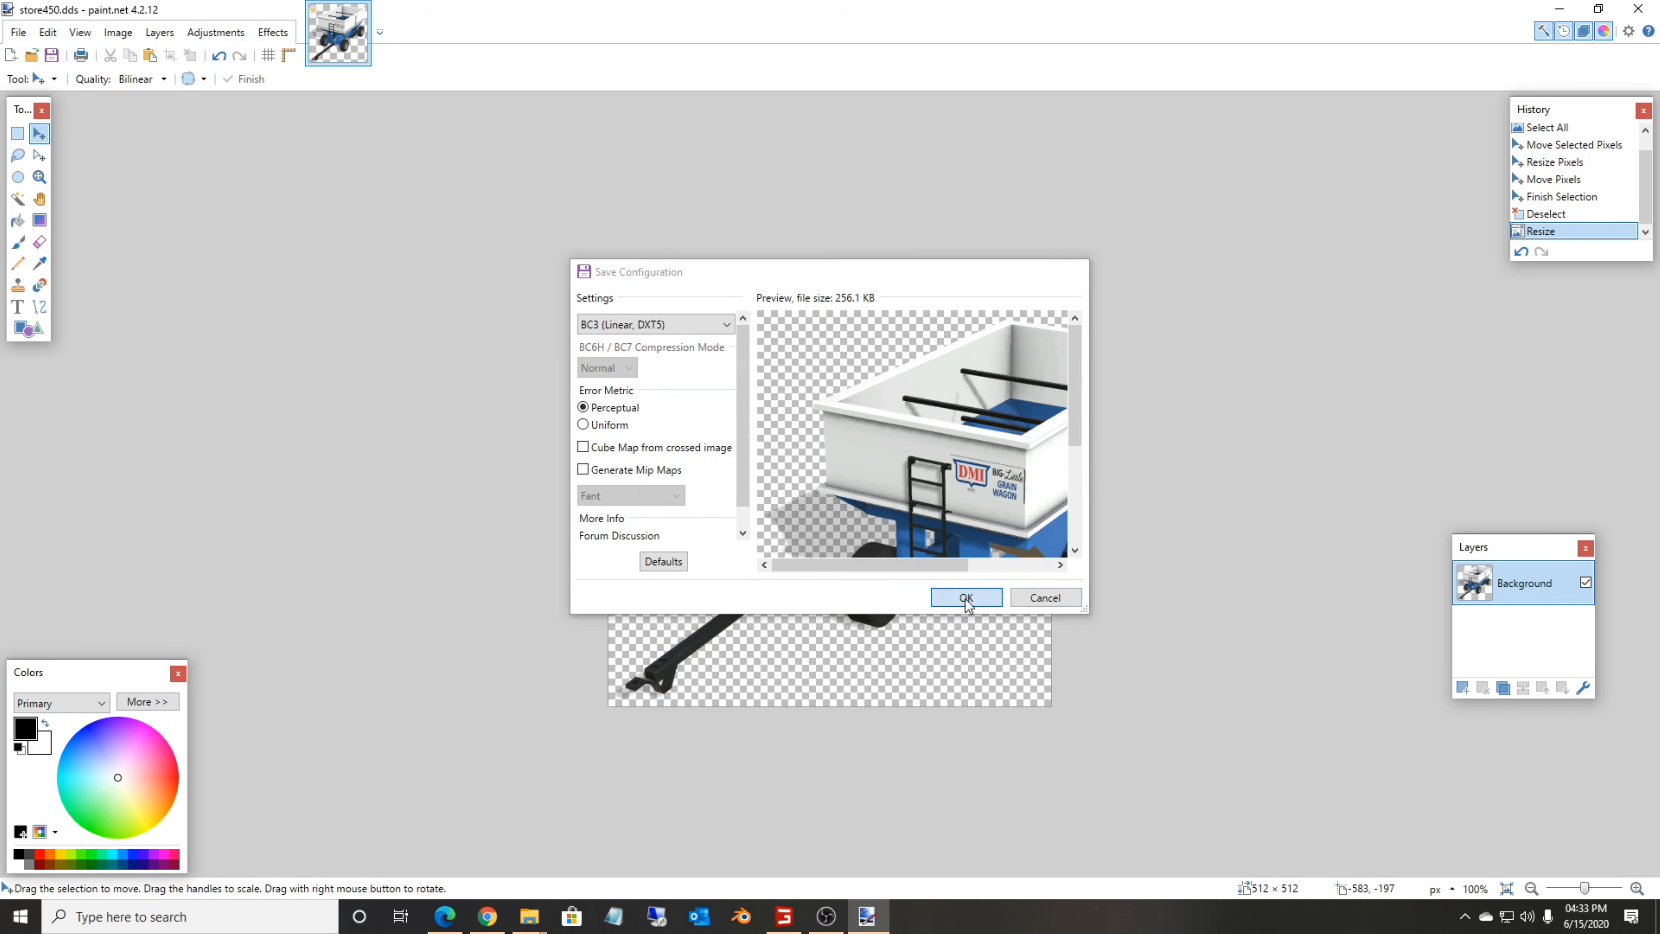
pyautogui.click(1637, 8)
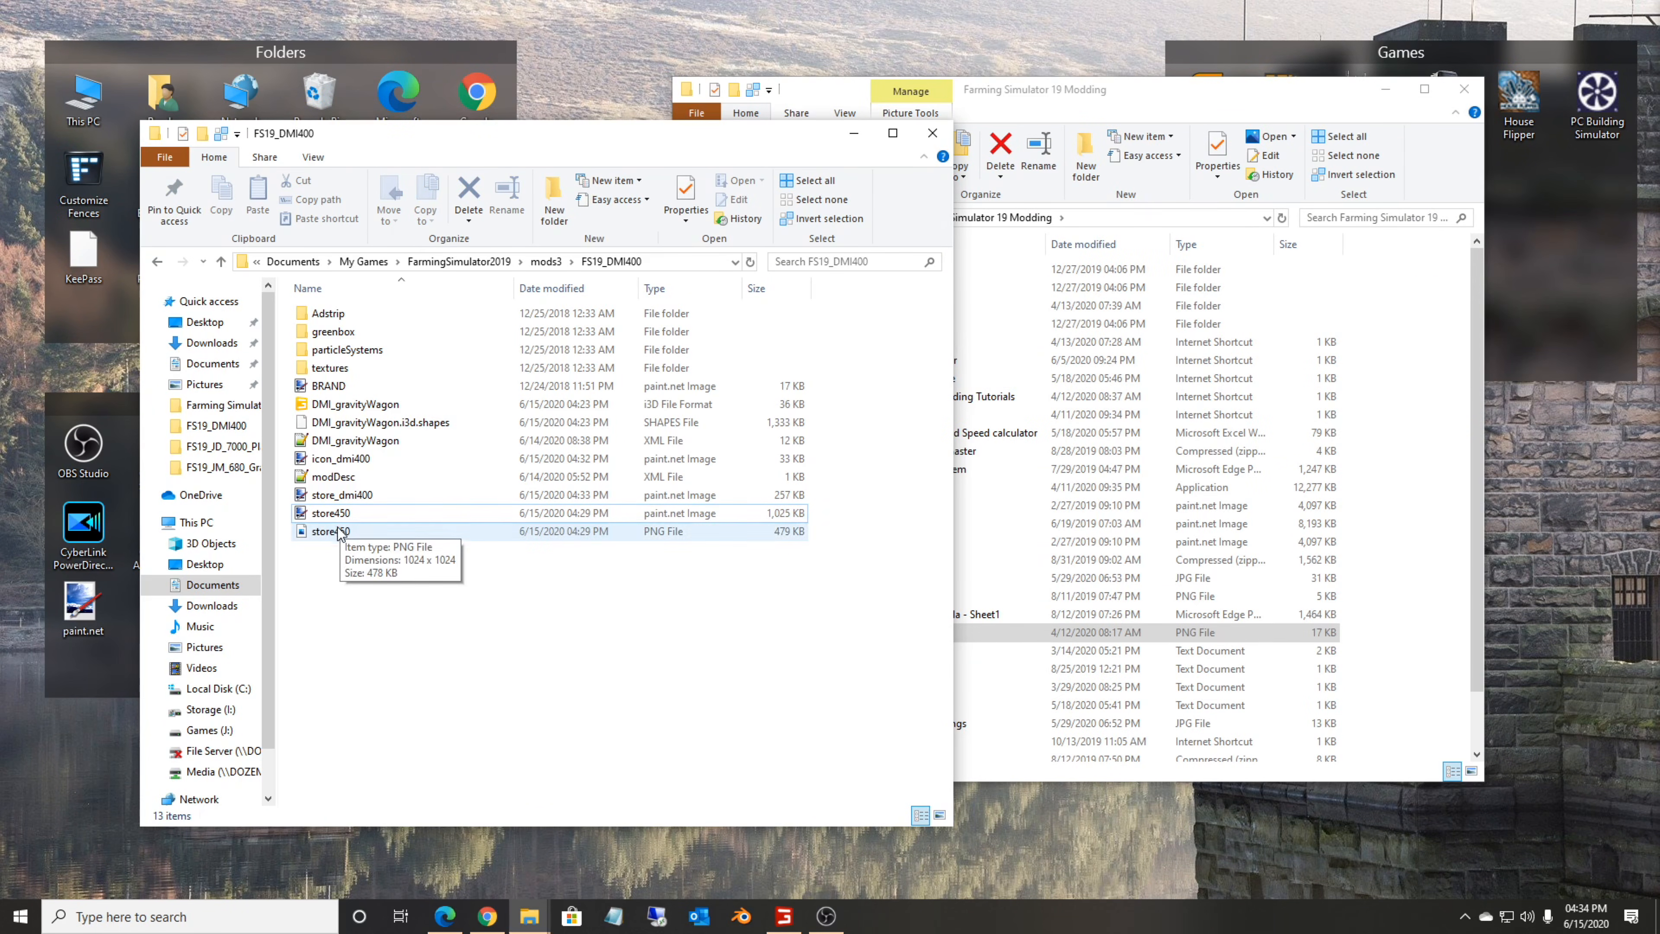
# Delete both store450 files and open DMI_gravityWagon.xml in Notepad++ in a smaller window at its storeData section.
pyautogui.moveTo(347, 557); pyautogui.dragTo(326, 513)
pyautogui.press('Delete')
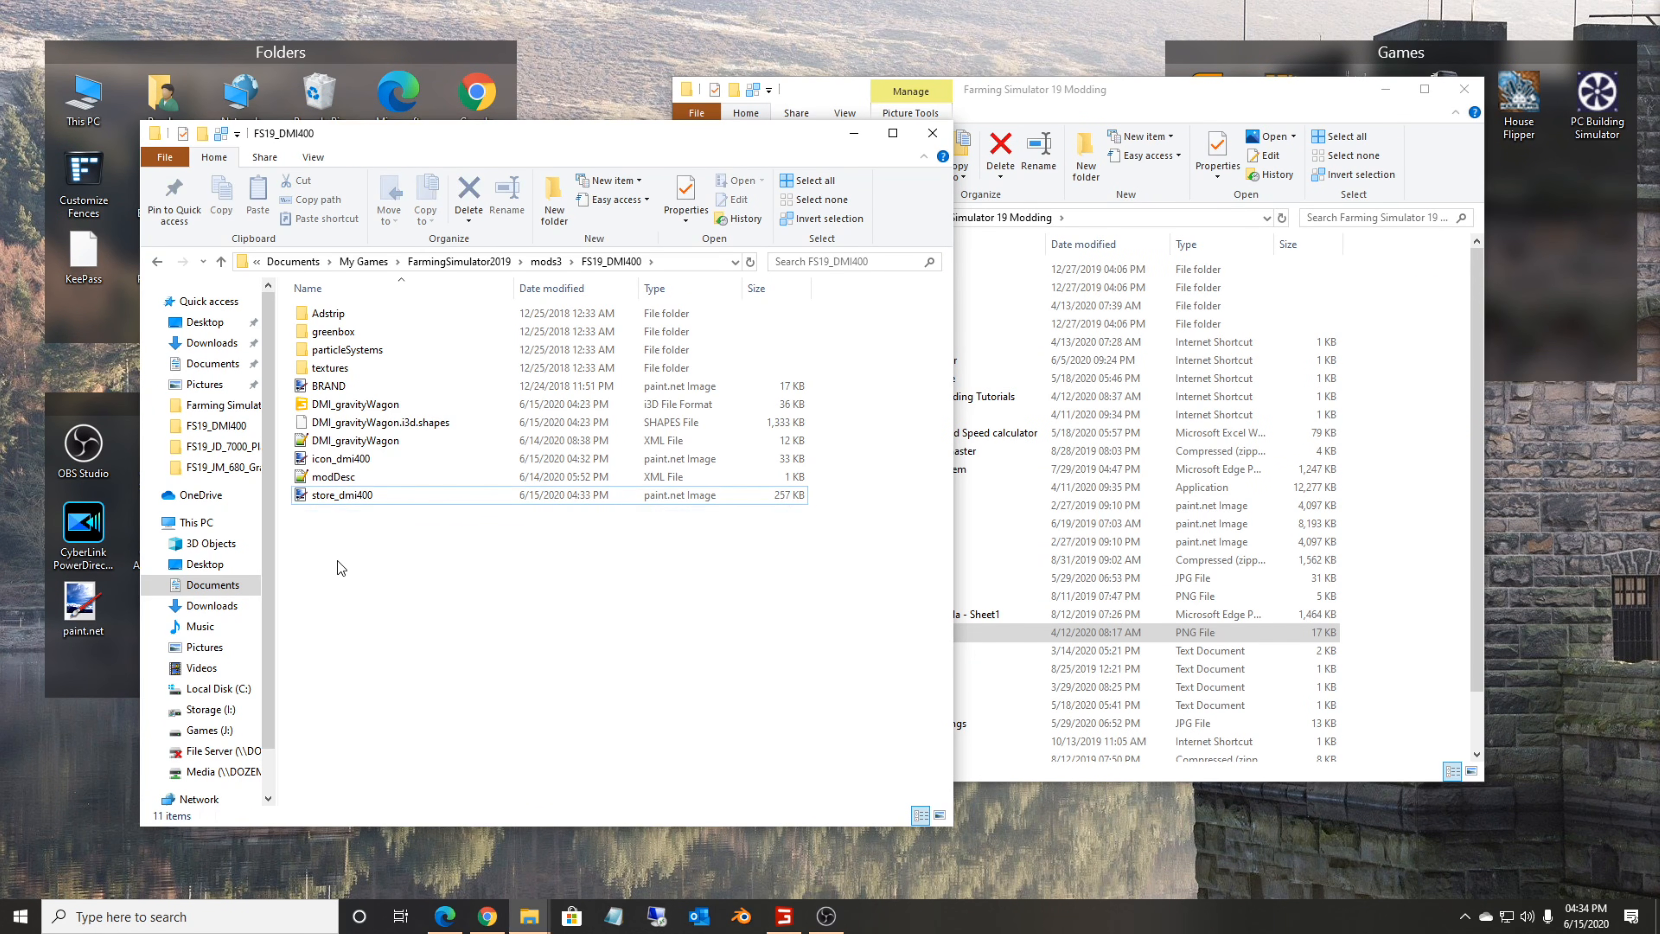
pyautogui.doubleClick(353, 440)
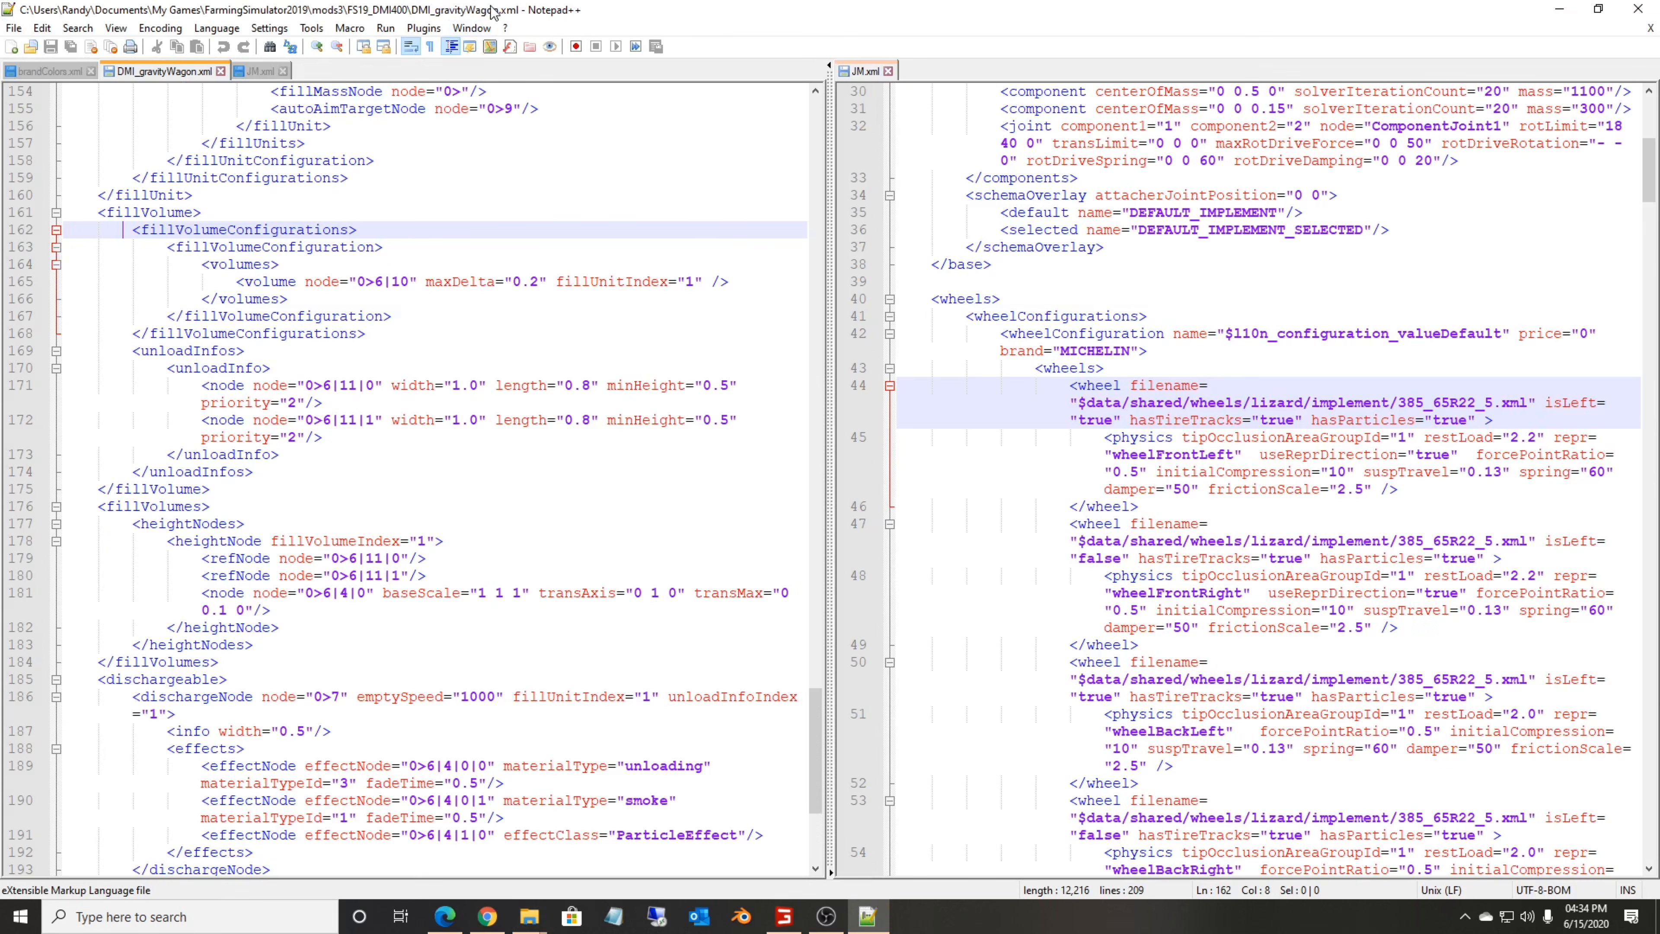
pyautogui.doubleClick(493, 11)
pyautogui.moveTo(1025, 737); pyautogui.dragTo(957, 233)
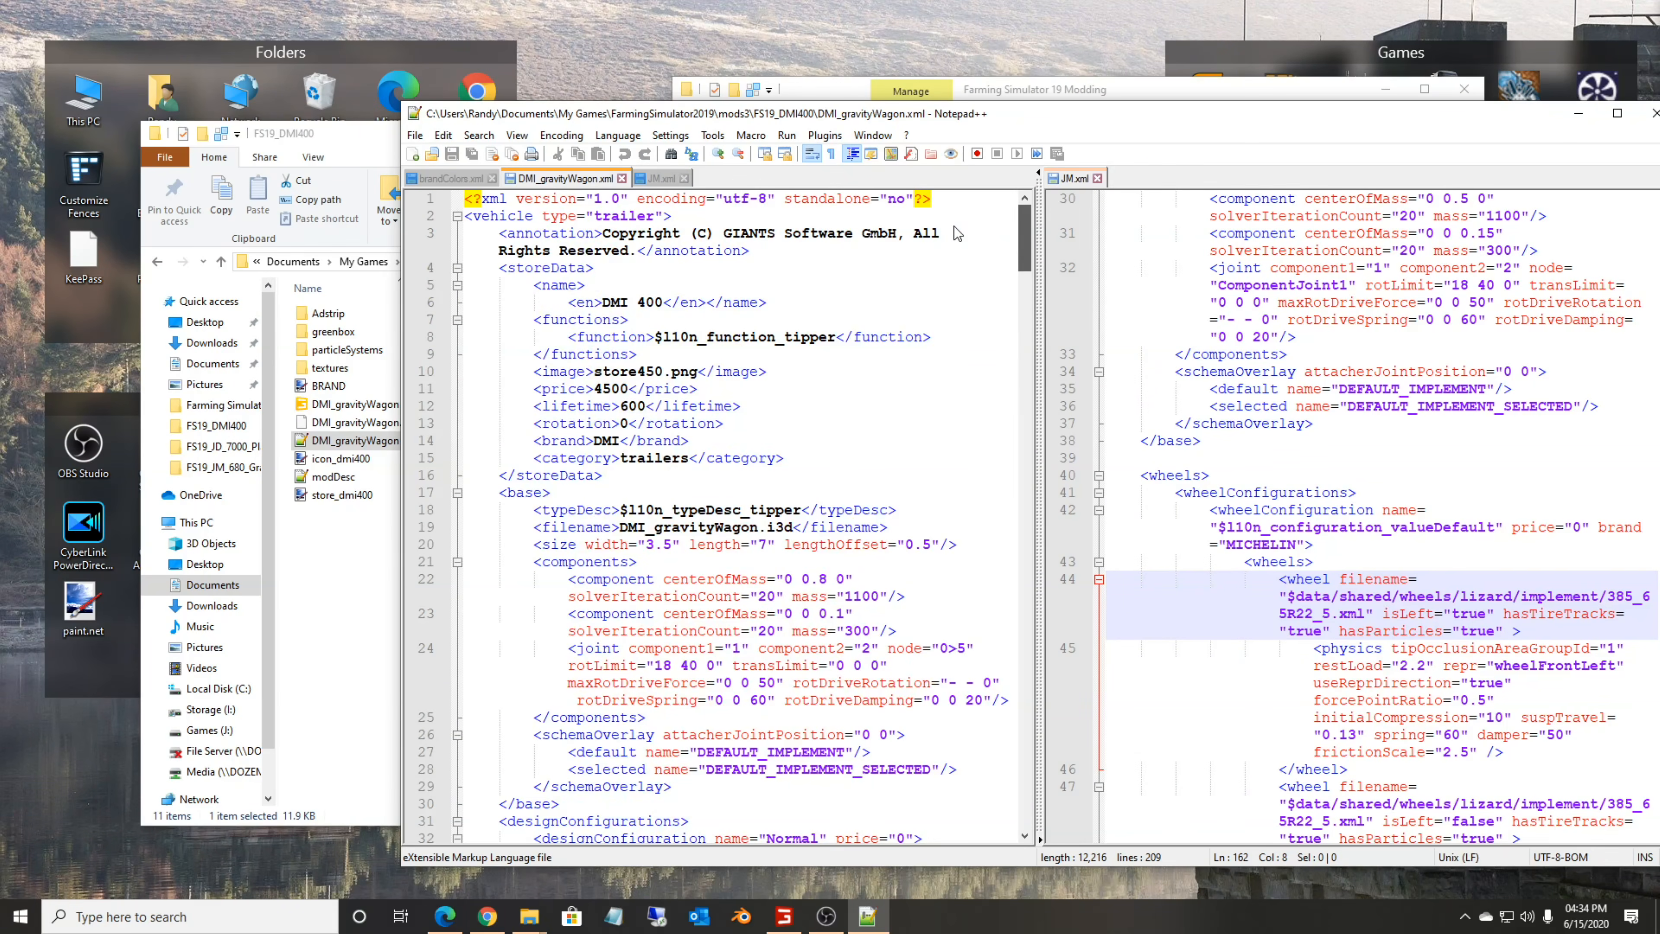
# Copy the name of the store_dmi400 file from the mod folder and return to the XML in Notepad++.
pyautogui.click(332, 561)
pyautogui.click(368, 505)
pyautogui.click(368, 502)
pyautogui.hotkey('ctrl', 'c')
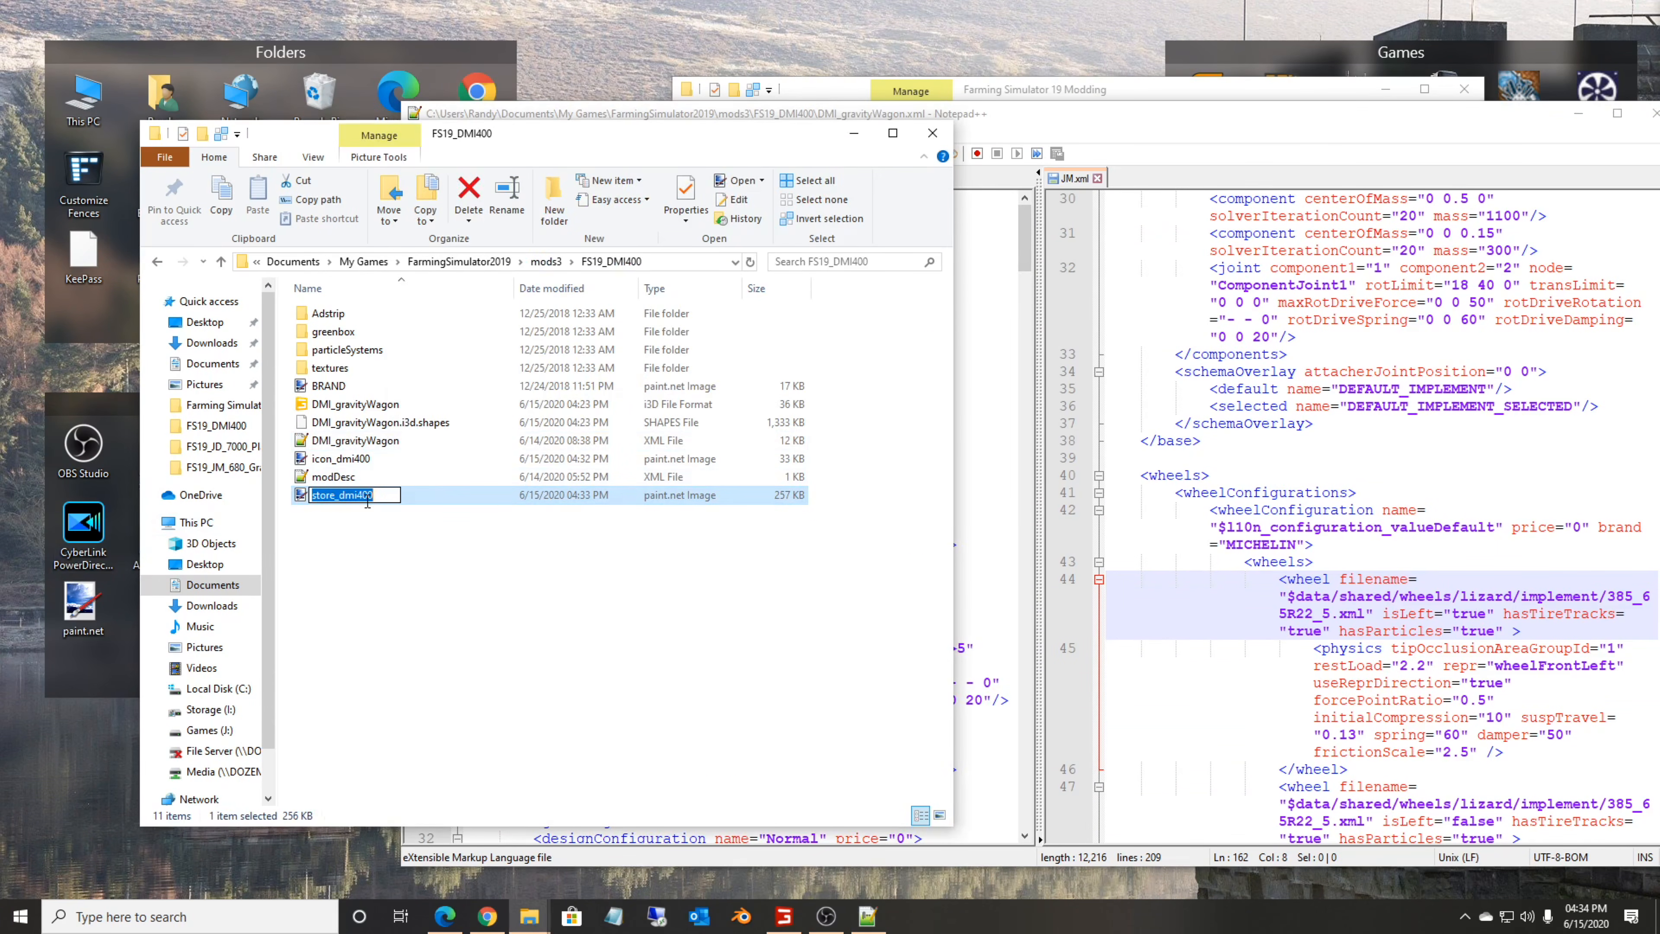
pyautogui.click(976, 128)
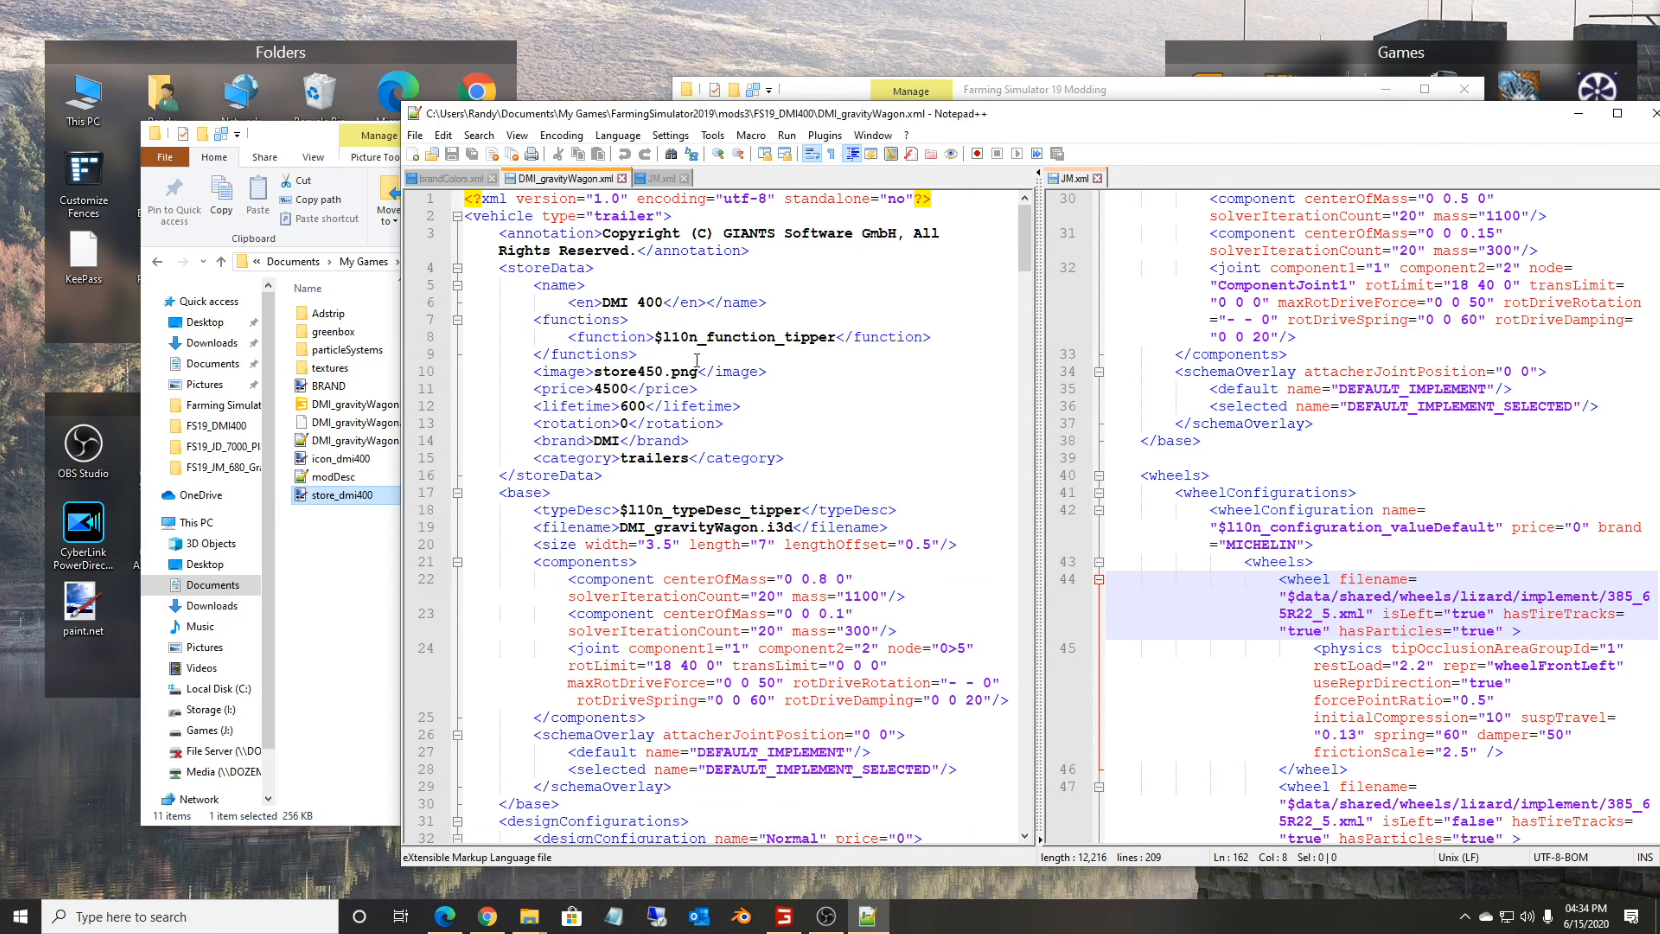
pyautogui.moveTo(663, 371); pyautogui.dragTo(584, 388)
pyautogui.hotkey('ctrl', 'v')
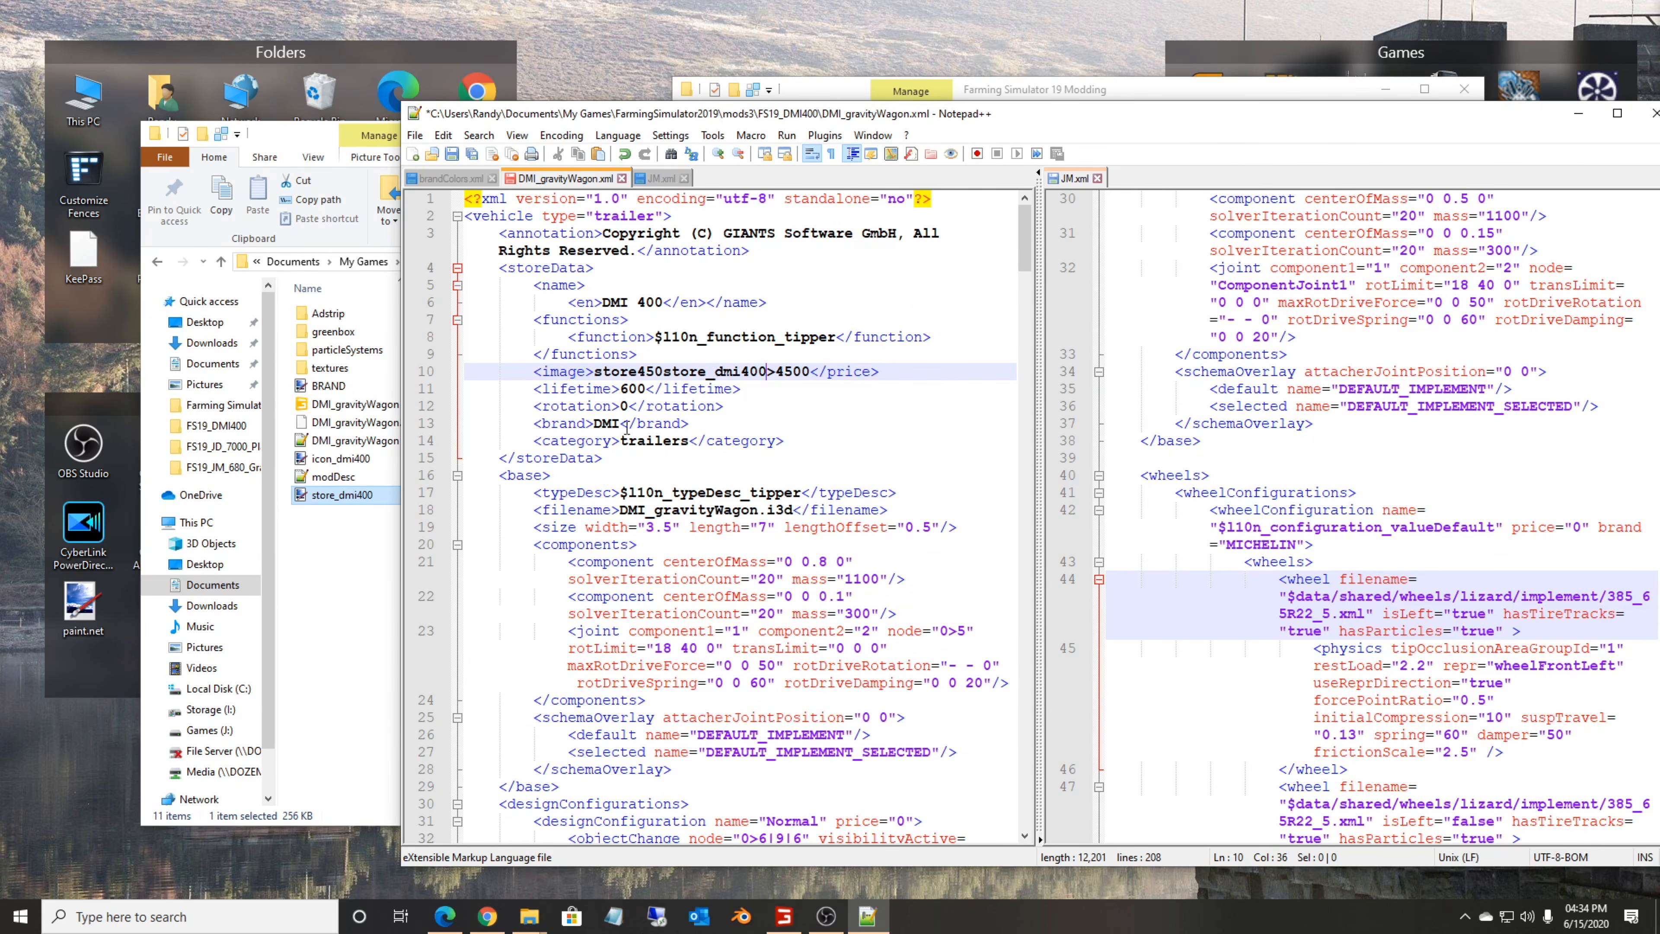
pyautogui.hotkey('ctrl', 'z')
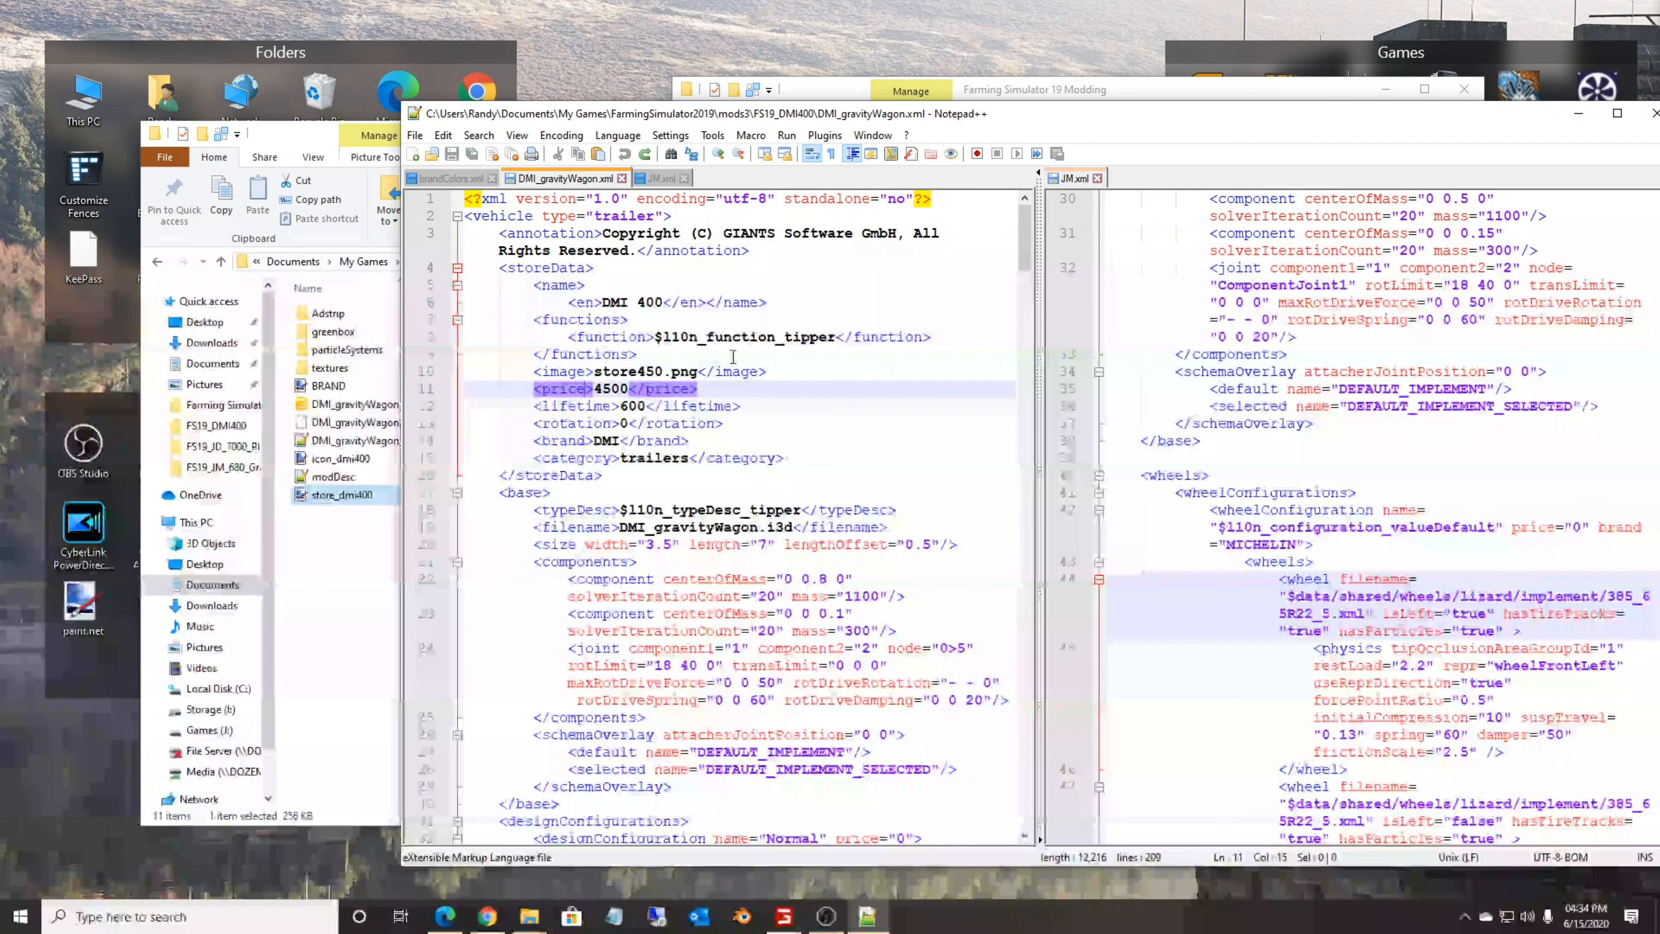
# Replace store450 with store_dmi400 in the image tag of DMI_gravityWagon.xml, keeping the .png extension, and save the file.
pyautogui.moveTo(663, 371); pyautogui.dragTo(593, 374)
pyautogui.hotkey('ctrl', 'v')
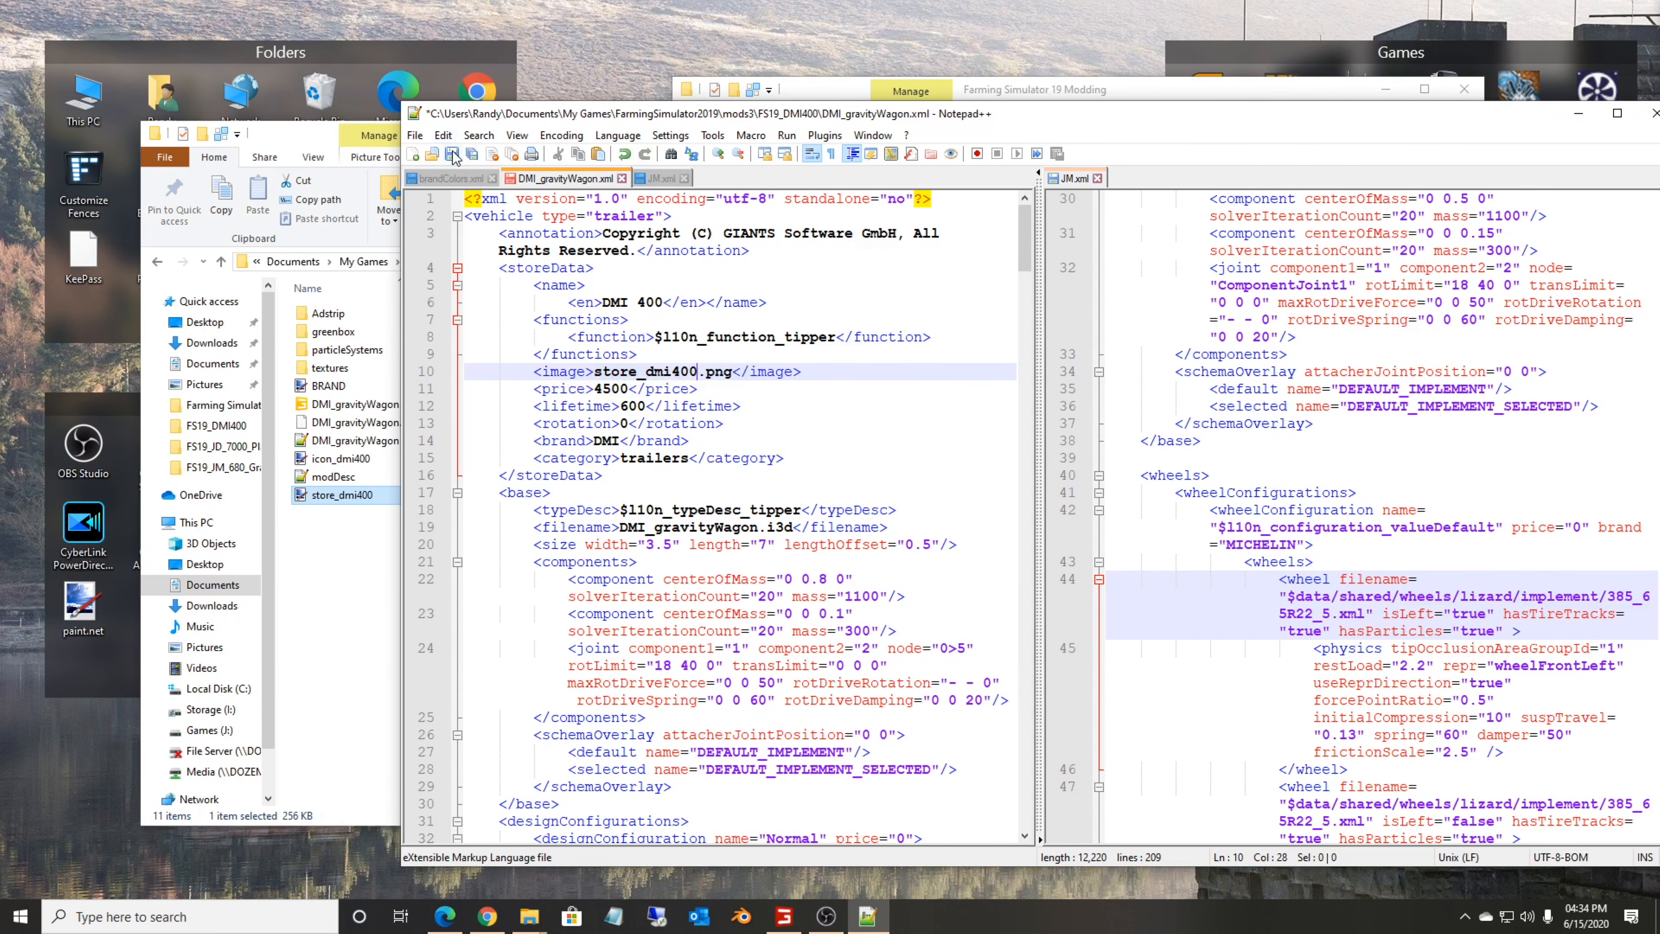
# Open modDesc.xml, replace store450 with the copied file name icon_dmi400 in the iconFilename tag, and save the file.
pyautogui.doubleClick(332, 477)
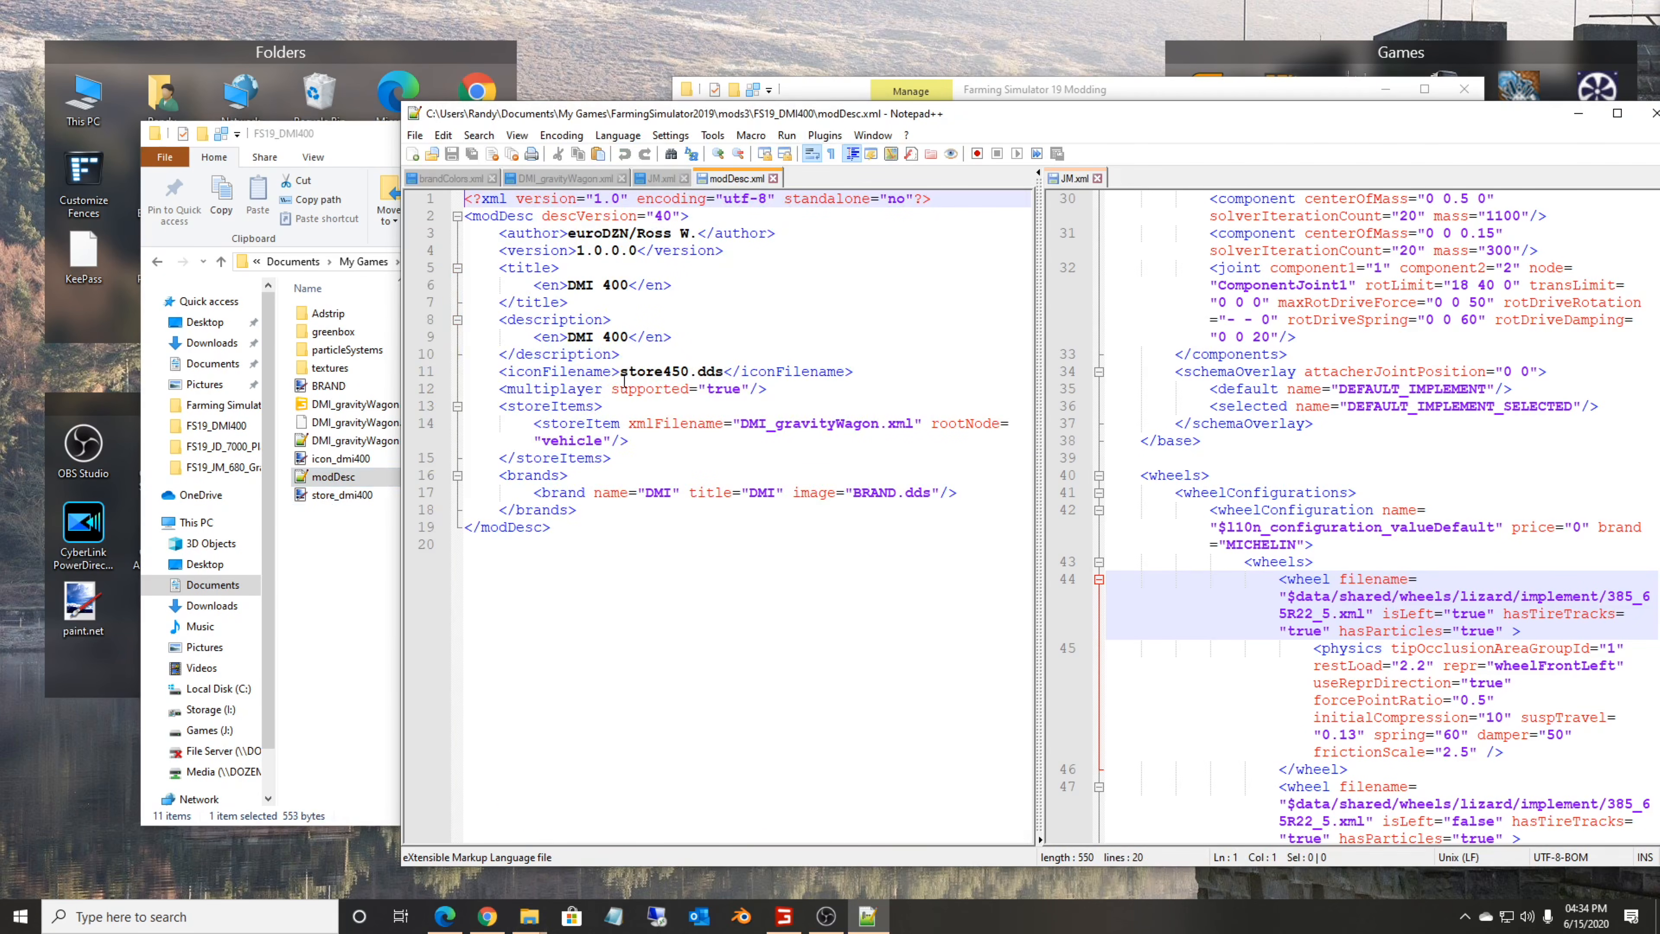
pyautogui.click(327, 458)
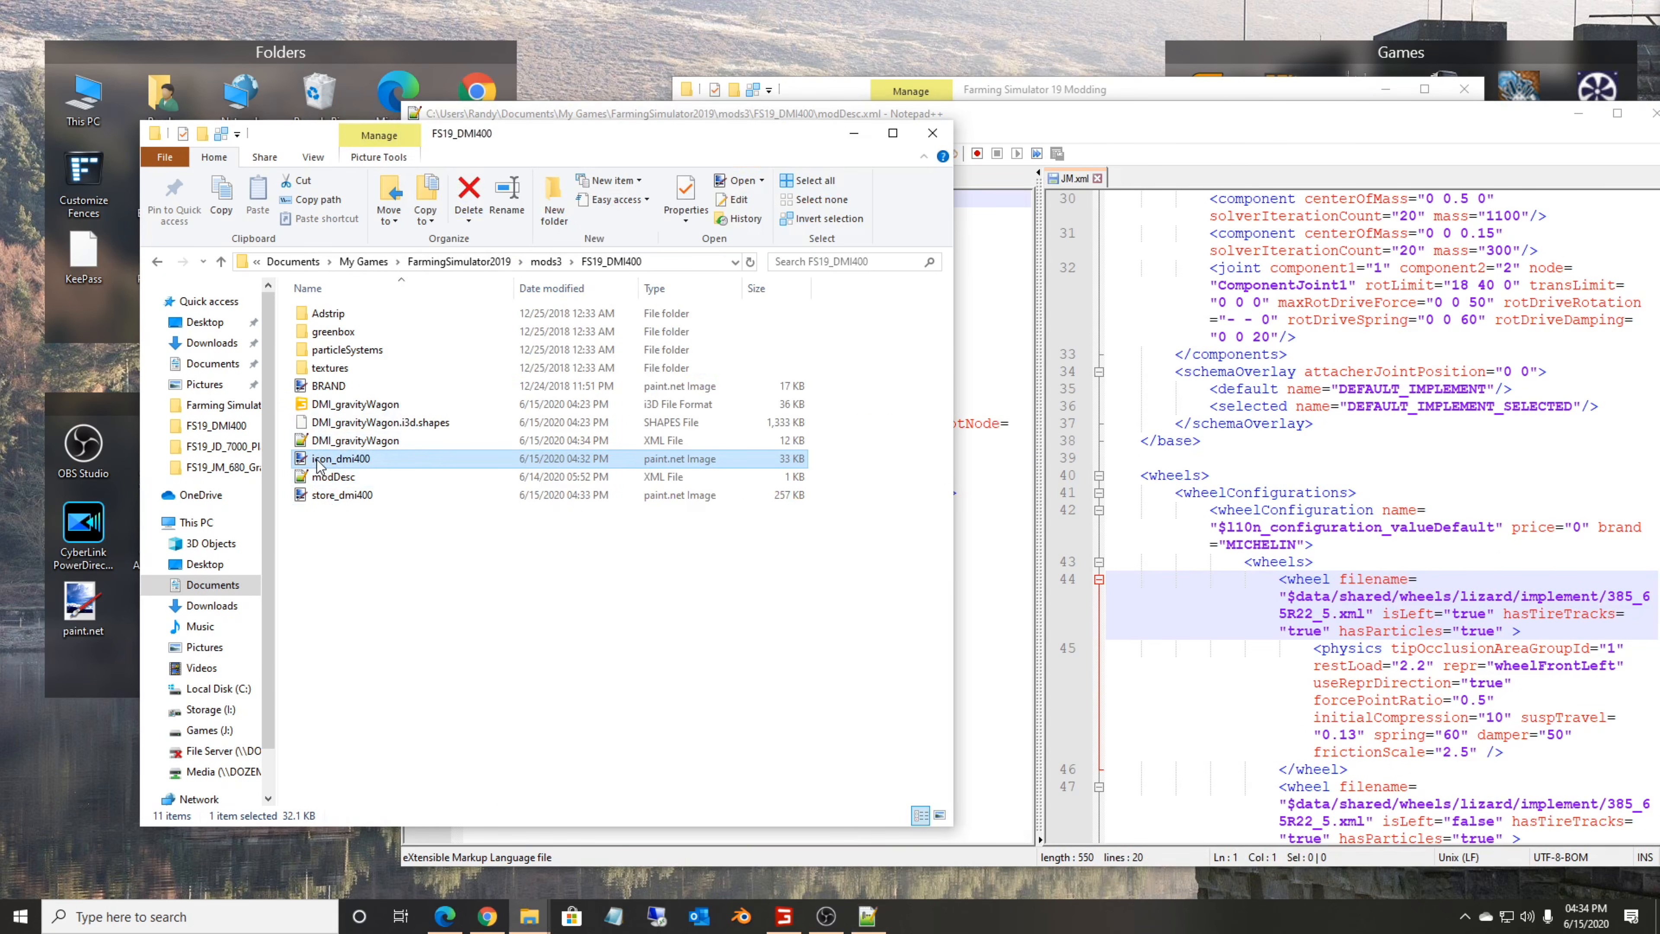
pyautogui.click(314, 458)
pyautogui.hotkey('ctrl', 'c')
pyautogui.click(1015, 110)
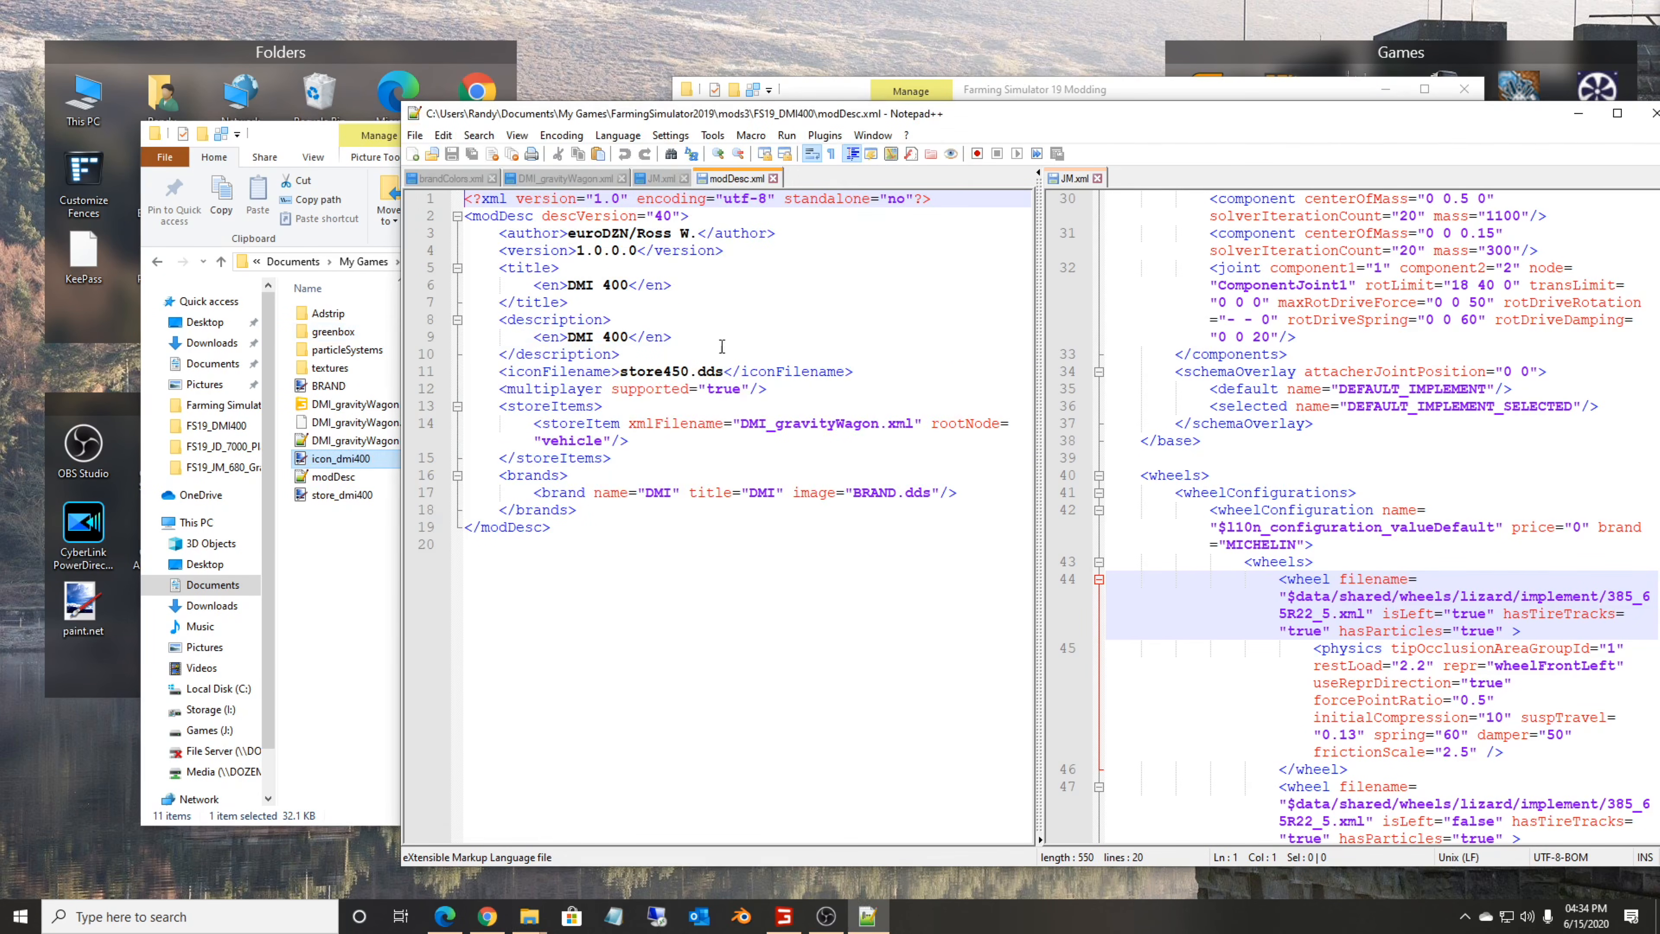
pyautogui.moveTo(694, 368); pyautogui.dragTo(619, 373)
pyautogui.hotkey('ctrl', 'v')
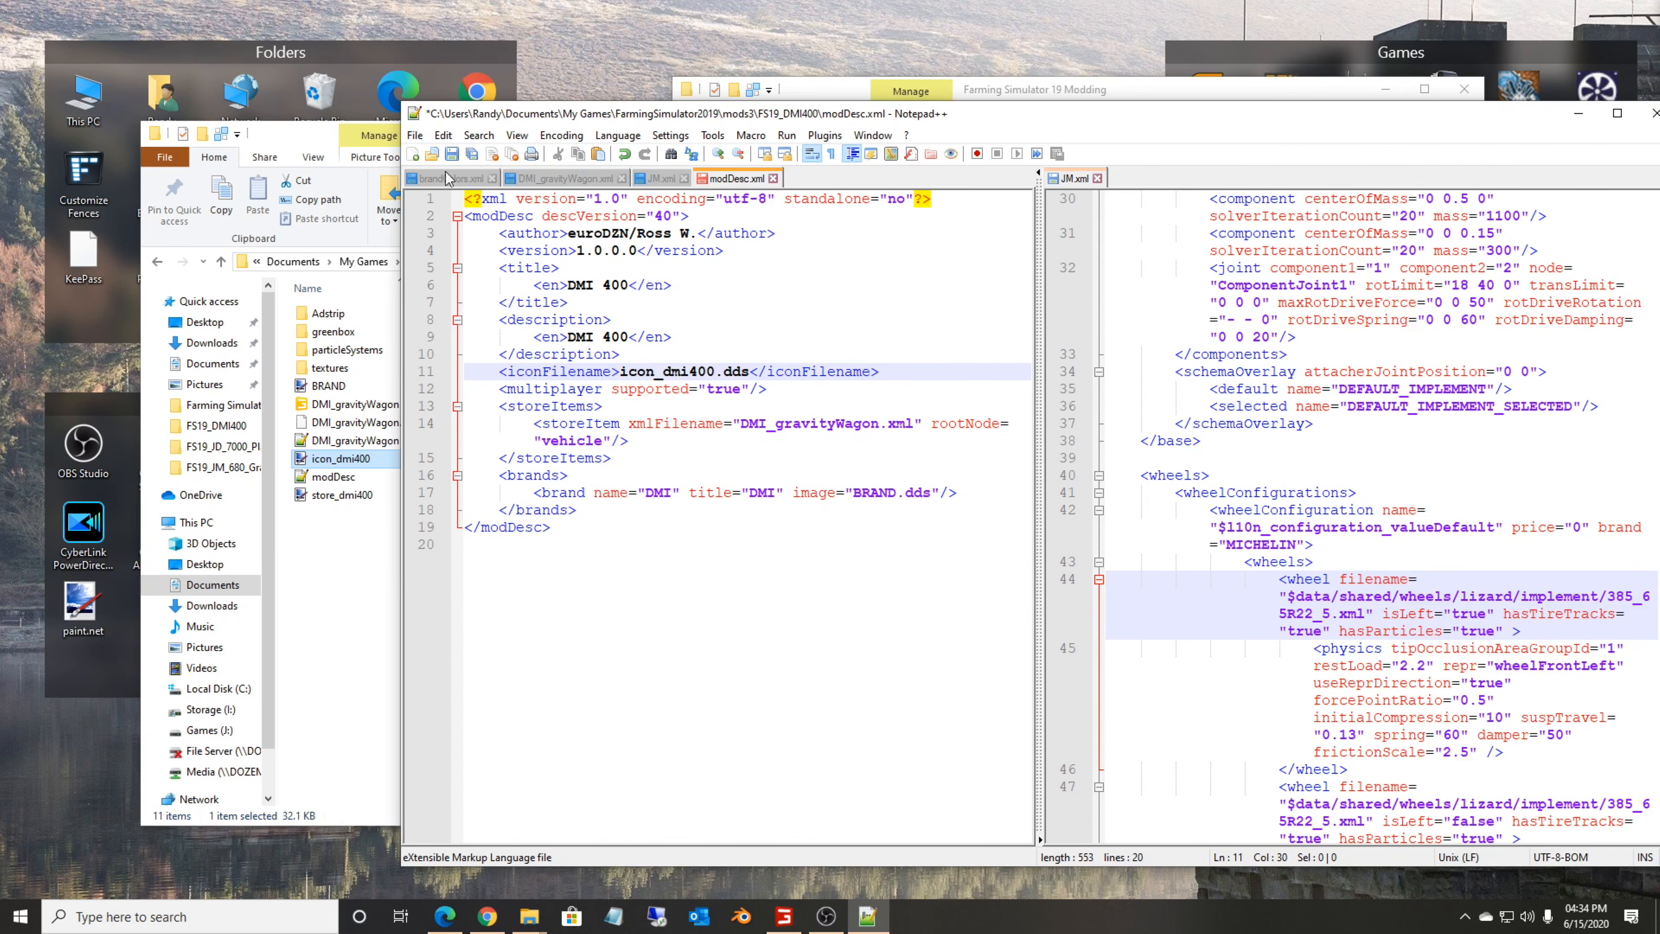
pyautogui.click(453, 154)
# Close Notepad++ and open icon_dmi400 in paint.net to view the finished mod icon.
pyautogui.moveTo(754, 115); pyautogui.dragTo(486, 97)
pyautogui.click(1390, 96)
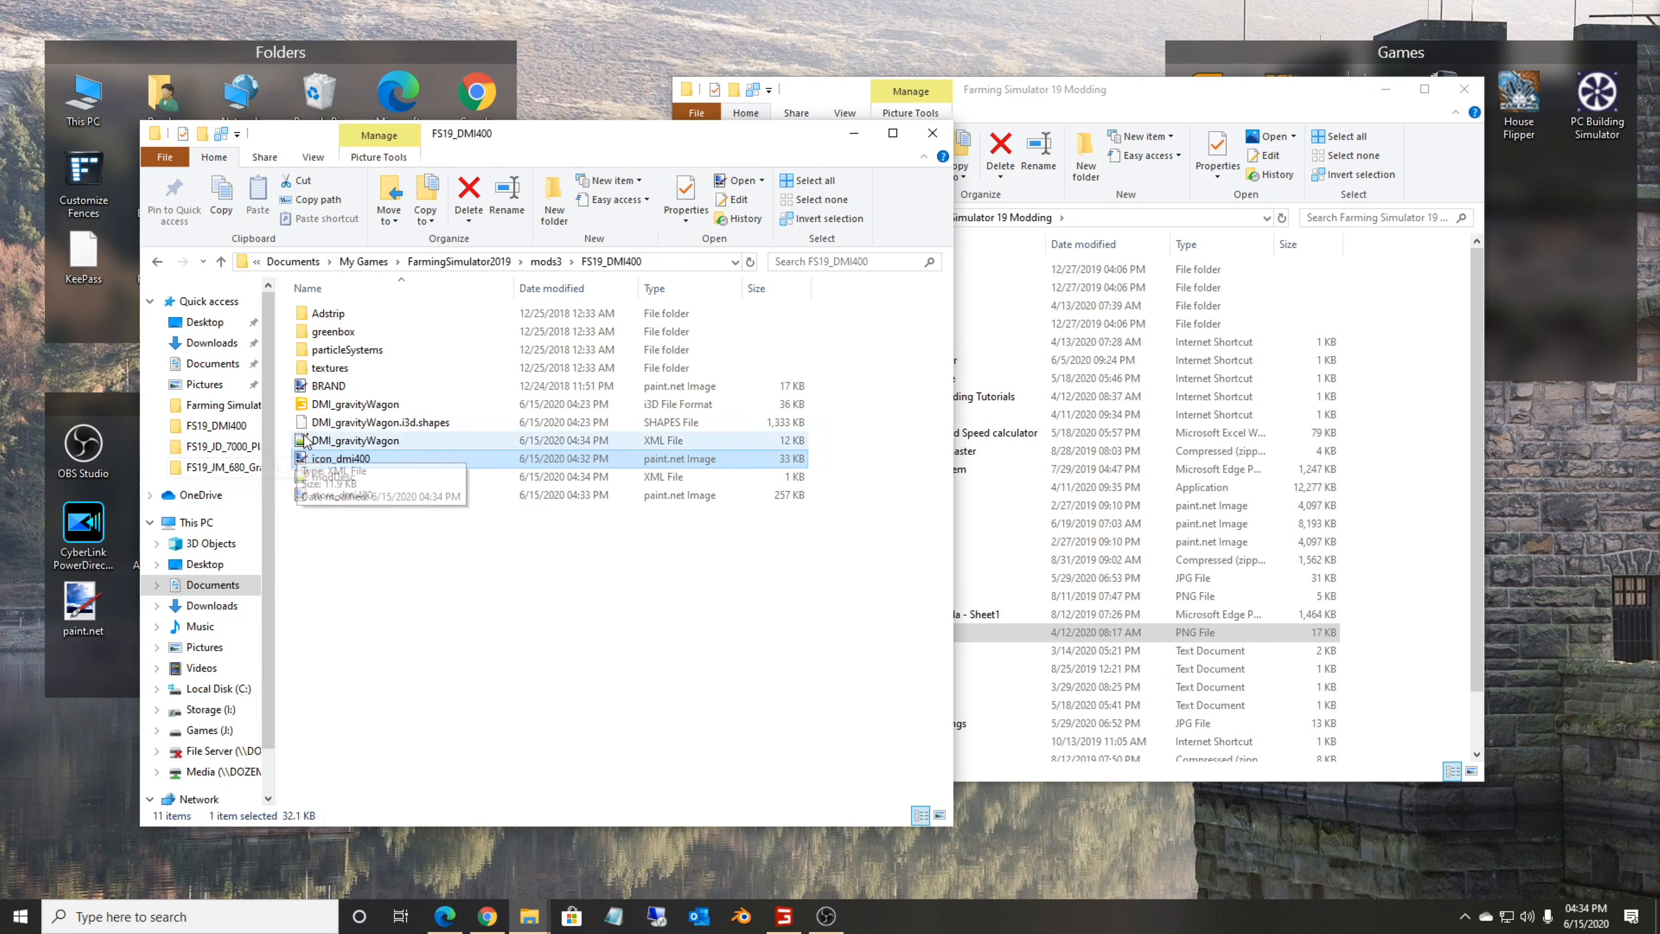
pyautogui.doubleClick(334, 459)
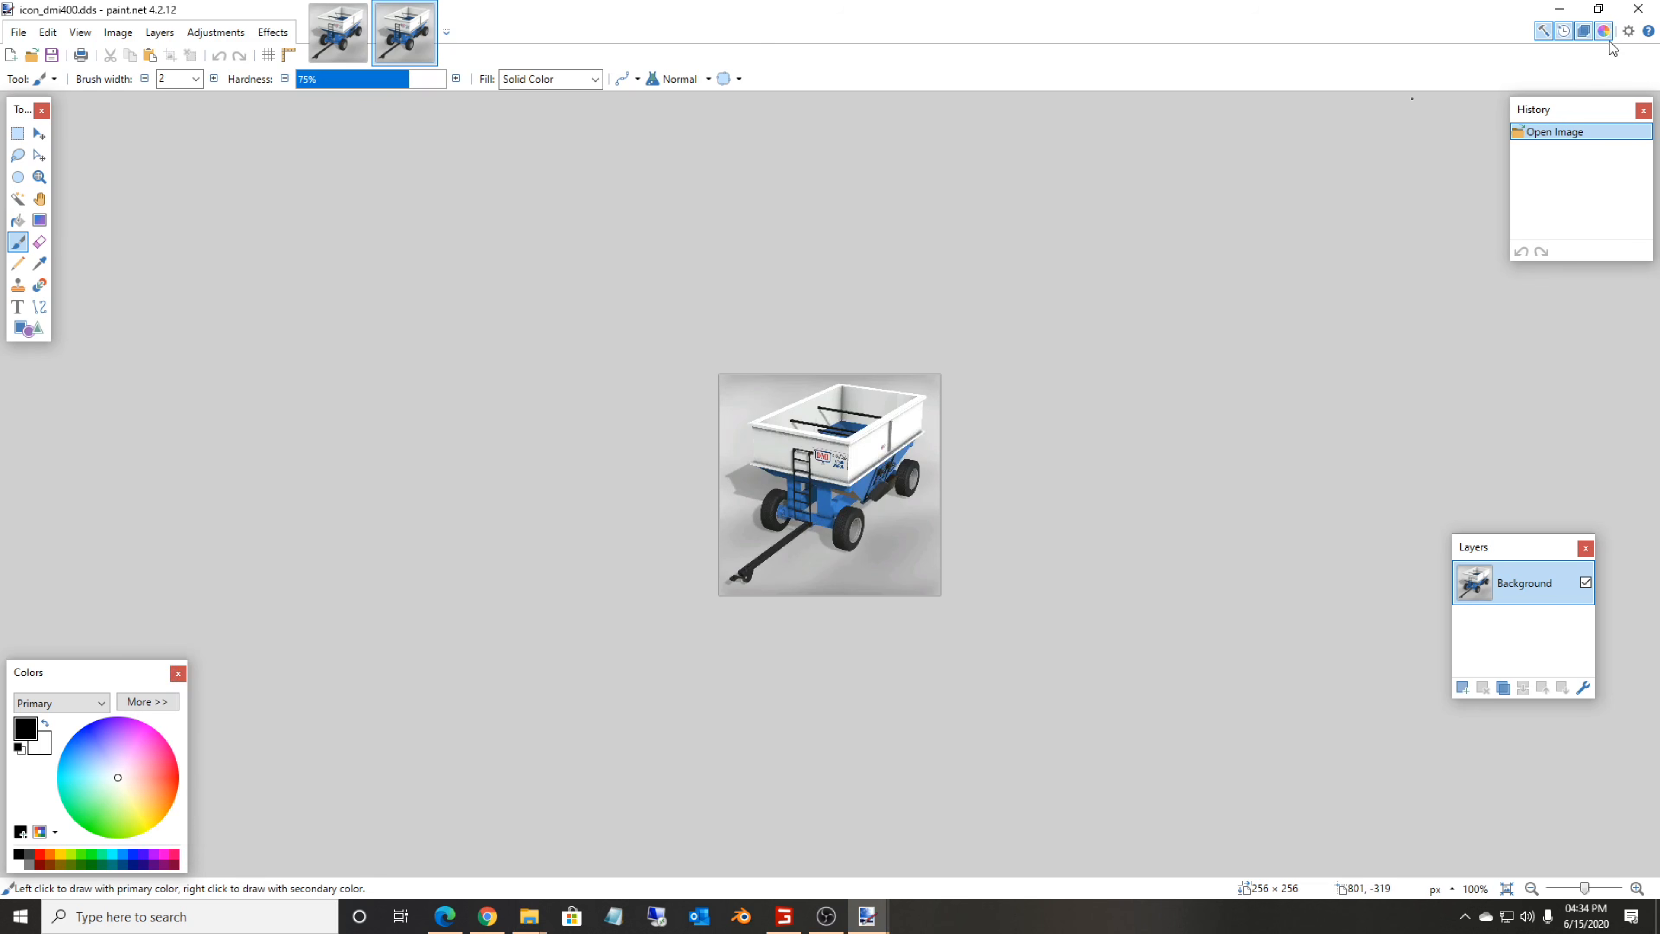
# Close the mod icon, view the finished store_dmi400 icon in paint.net, and return to the FS19_DMI400 folder.
pyautogui.click(1638, 11)
pyautogui.doubleClick(369, 500)
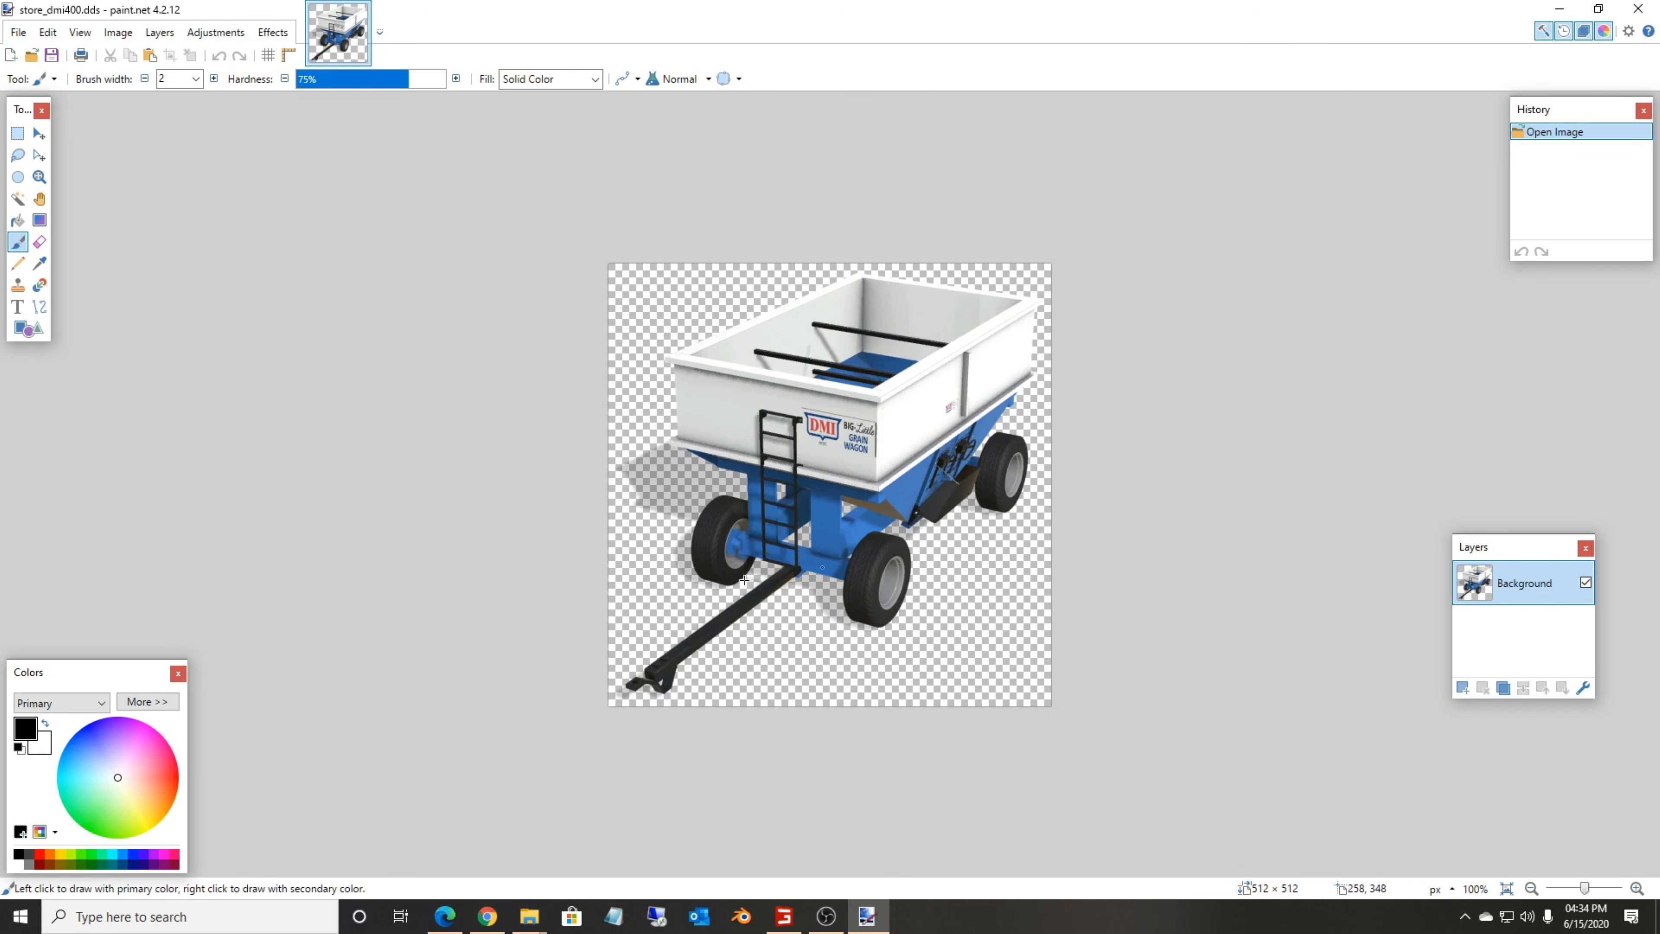
pyautogui.click(1638, 9)
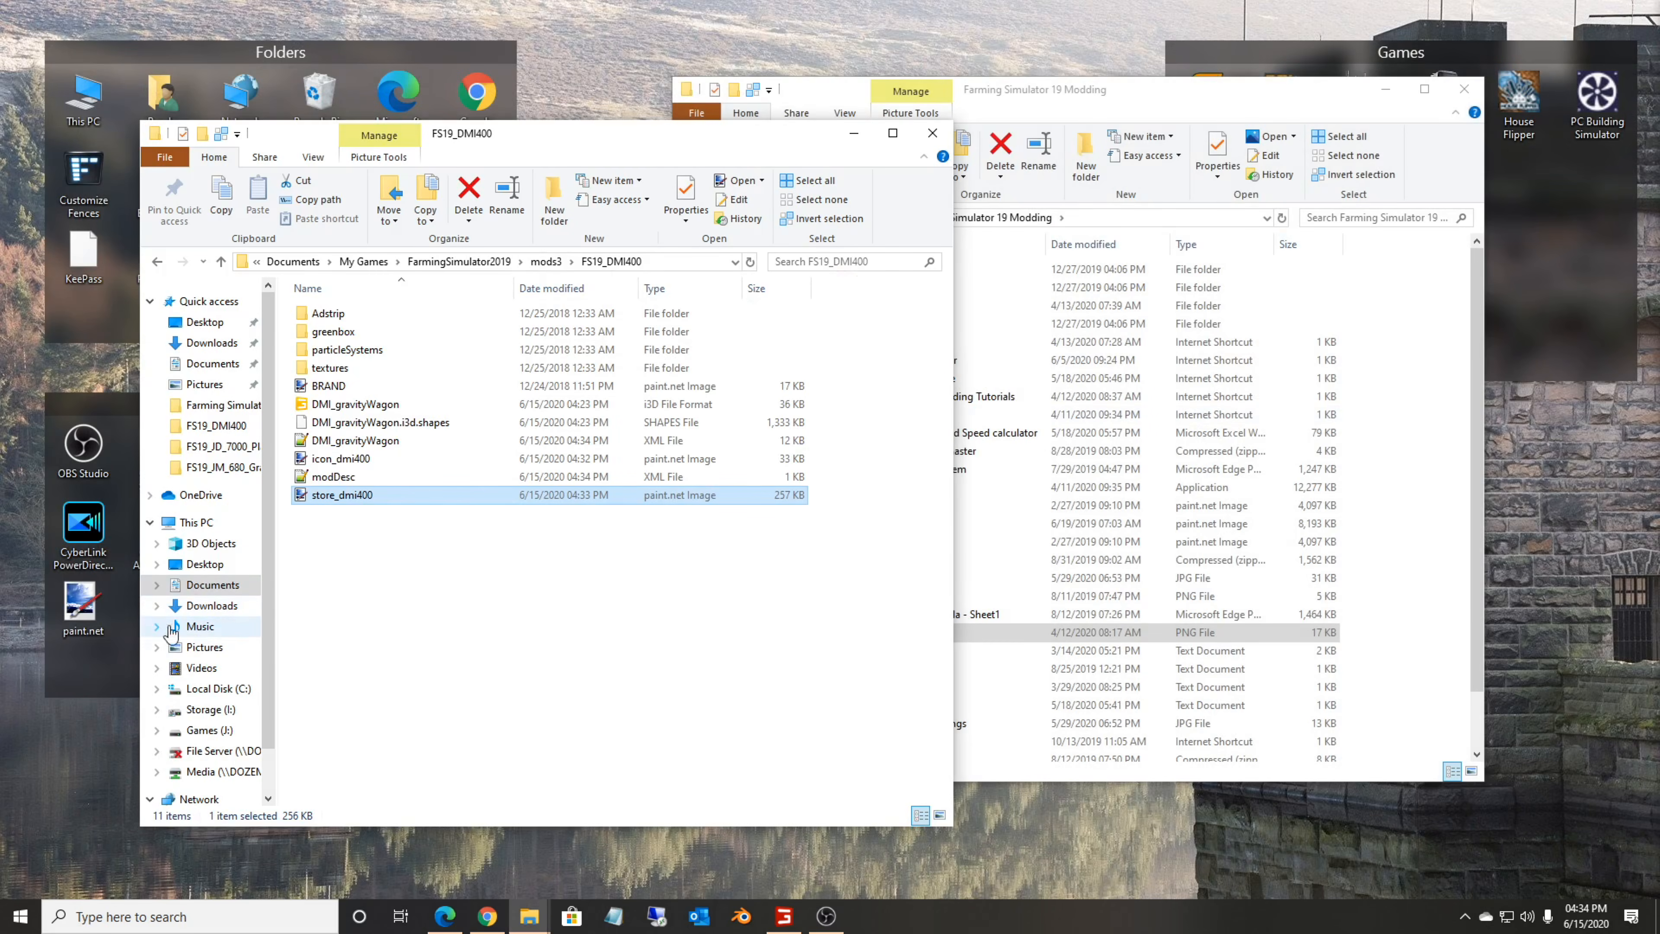
pyautogui.click(396, 575)
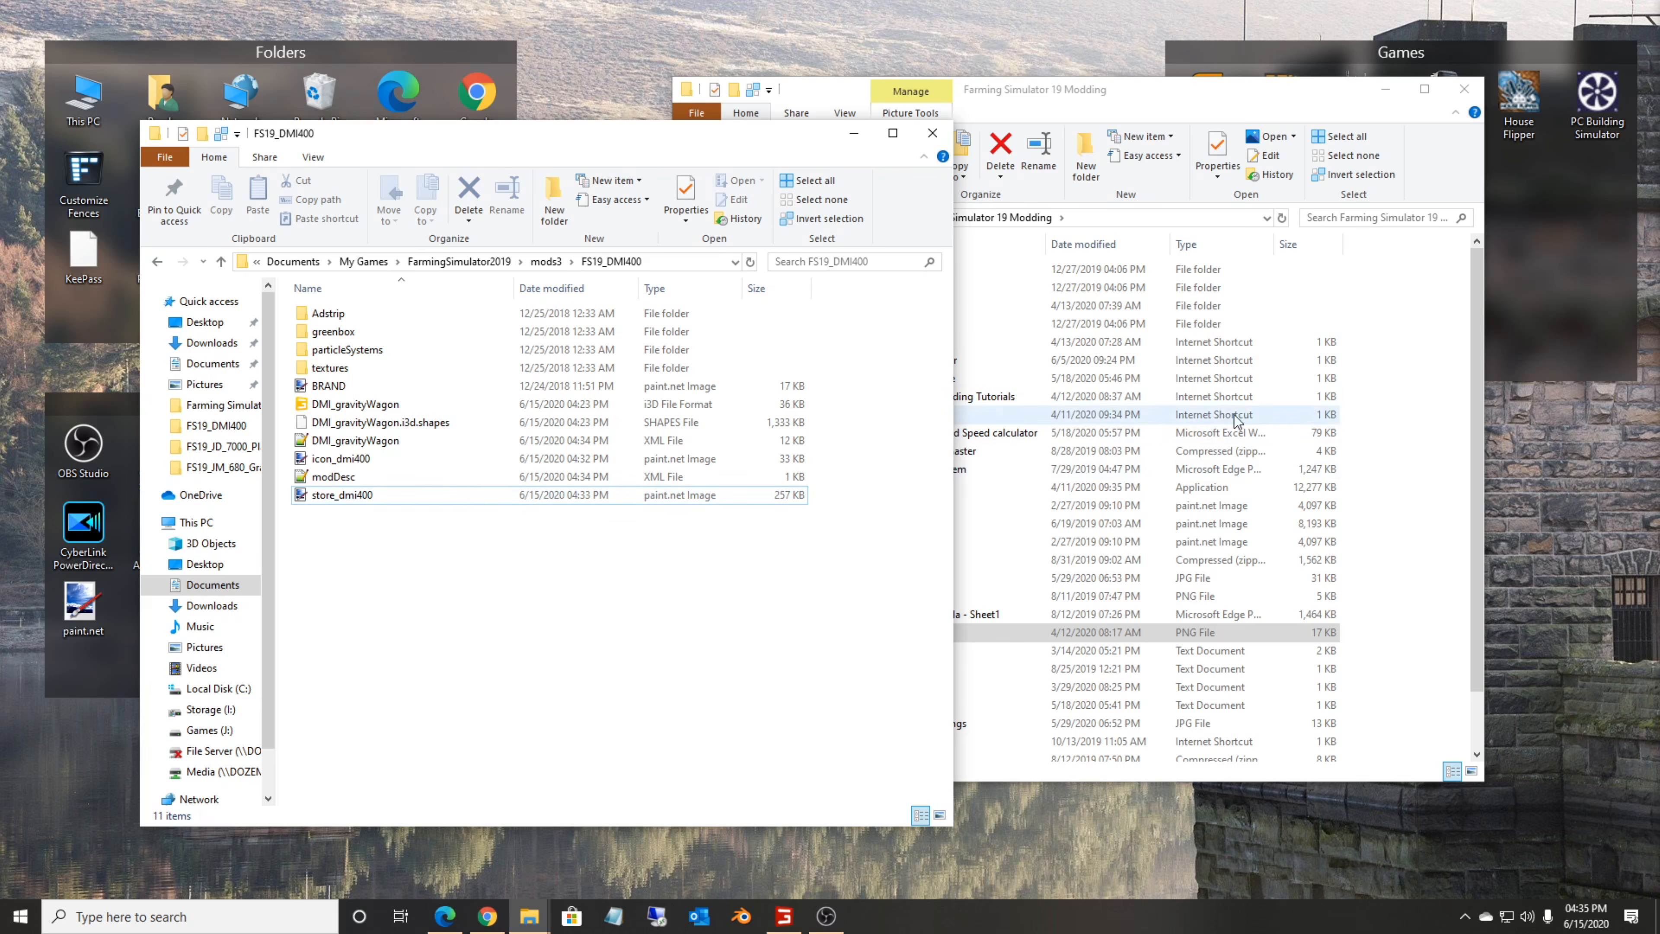
# Locate the modHubIconBlank image and the FSIconGenerator application in the Farming Simulator 19 Modding folder.
pyautogui.click(1380, 379)
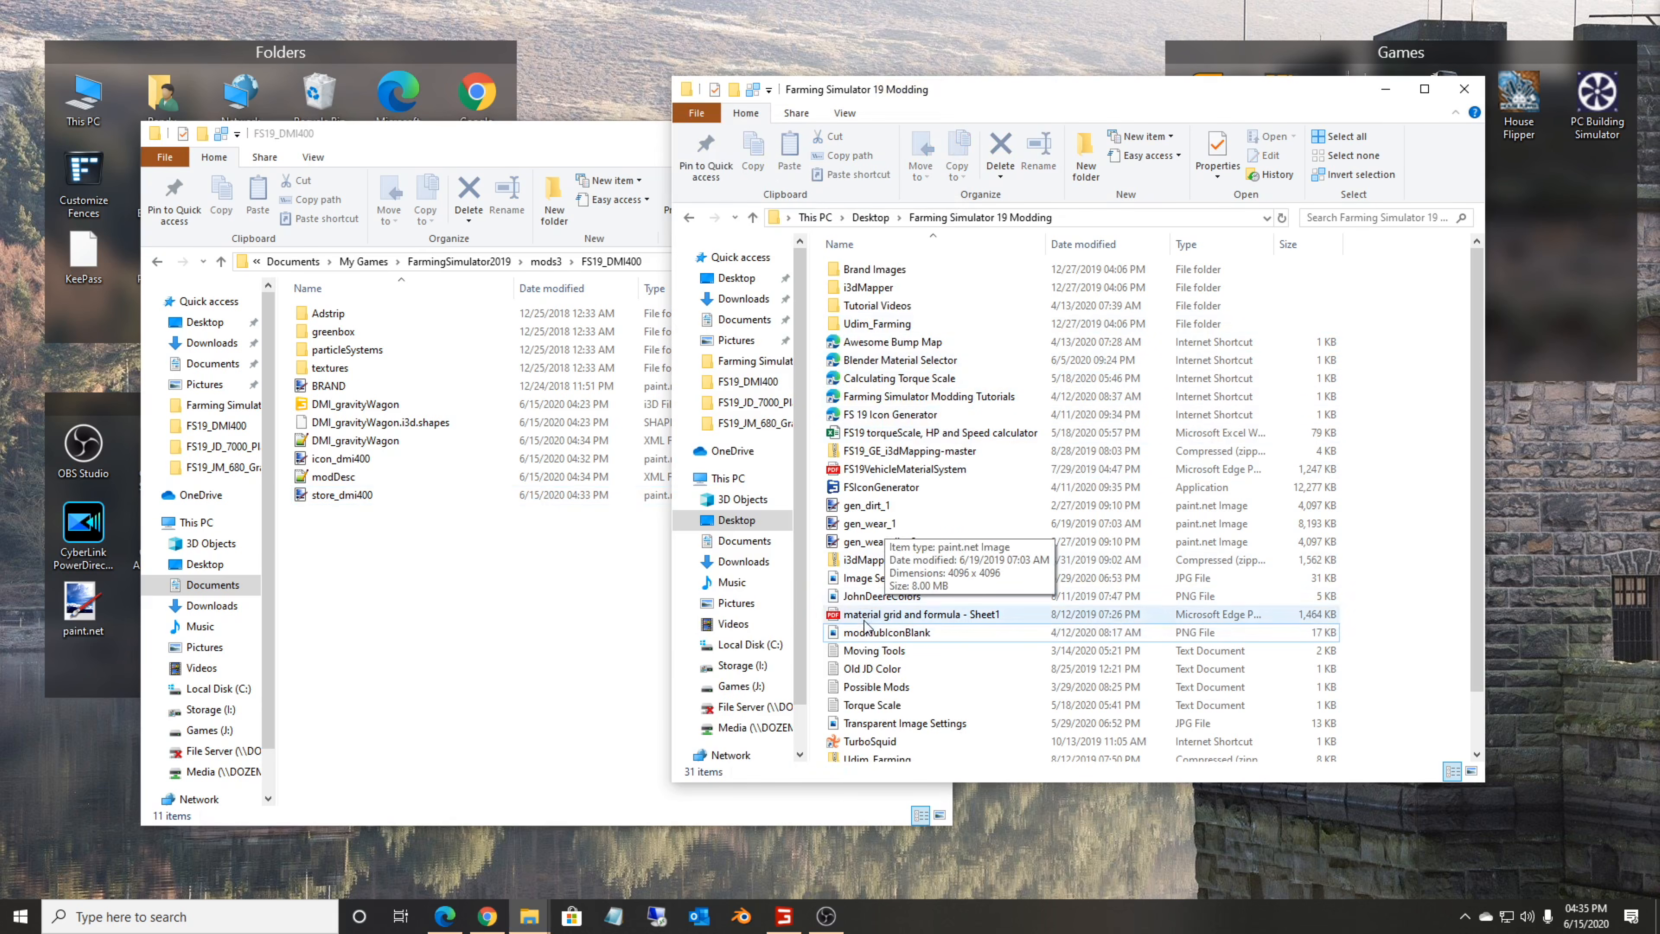
pyautogui.click(889, 633)
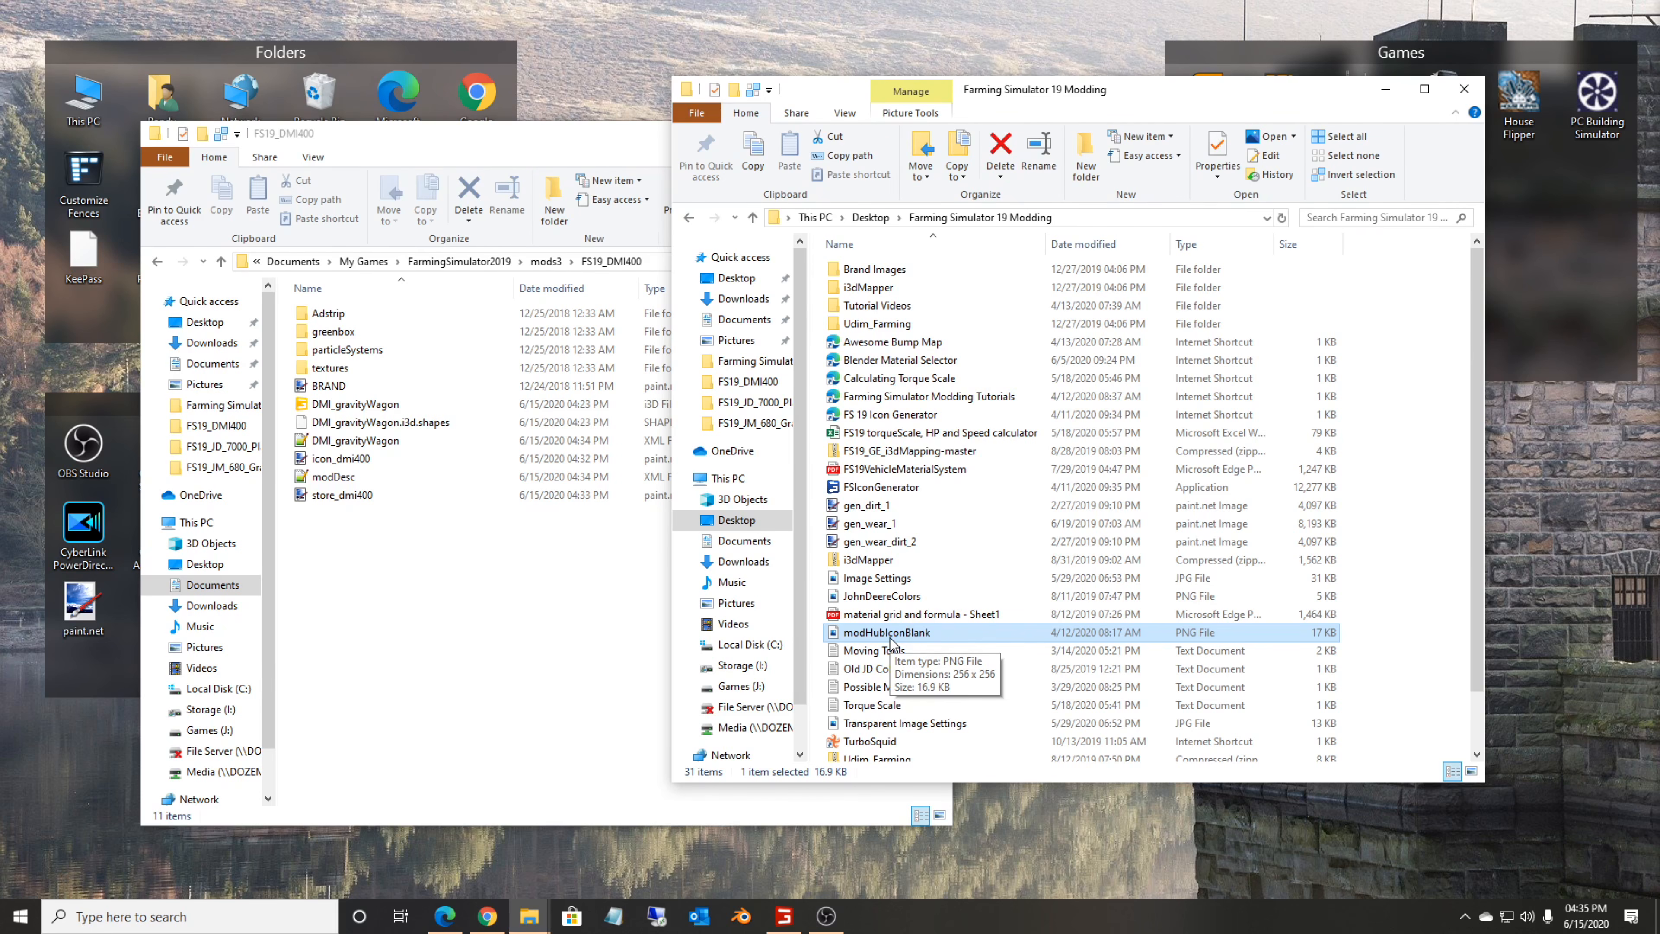
pyautogui.click(893, 487)
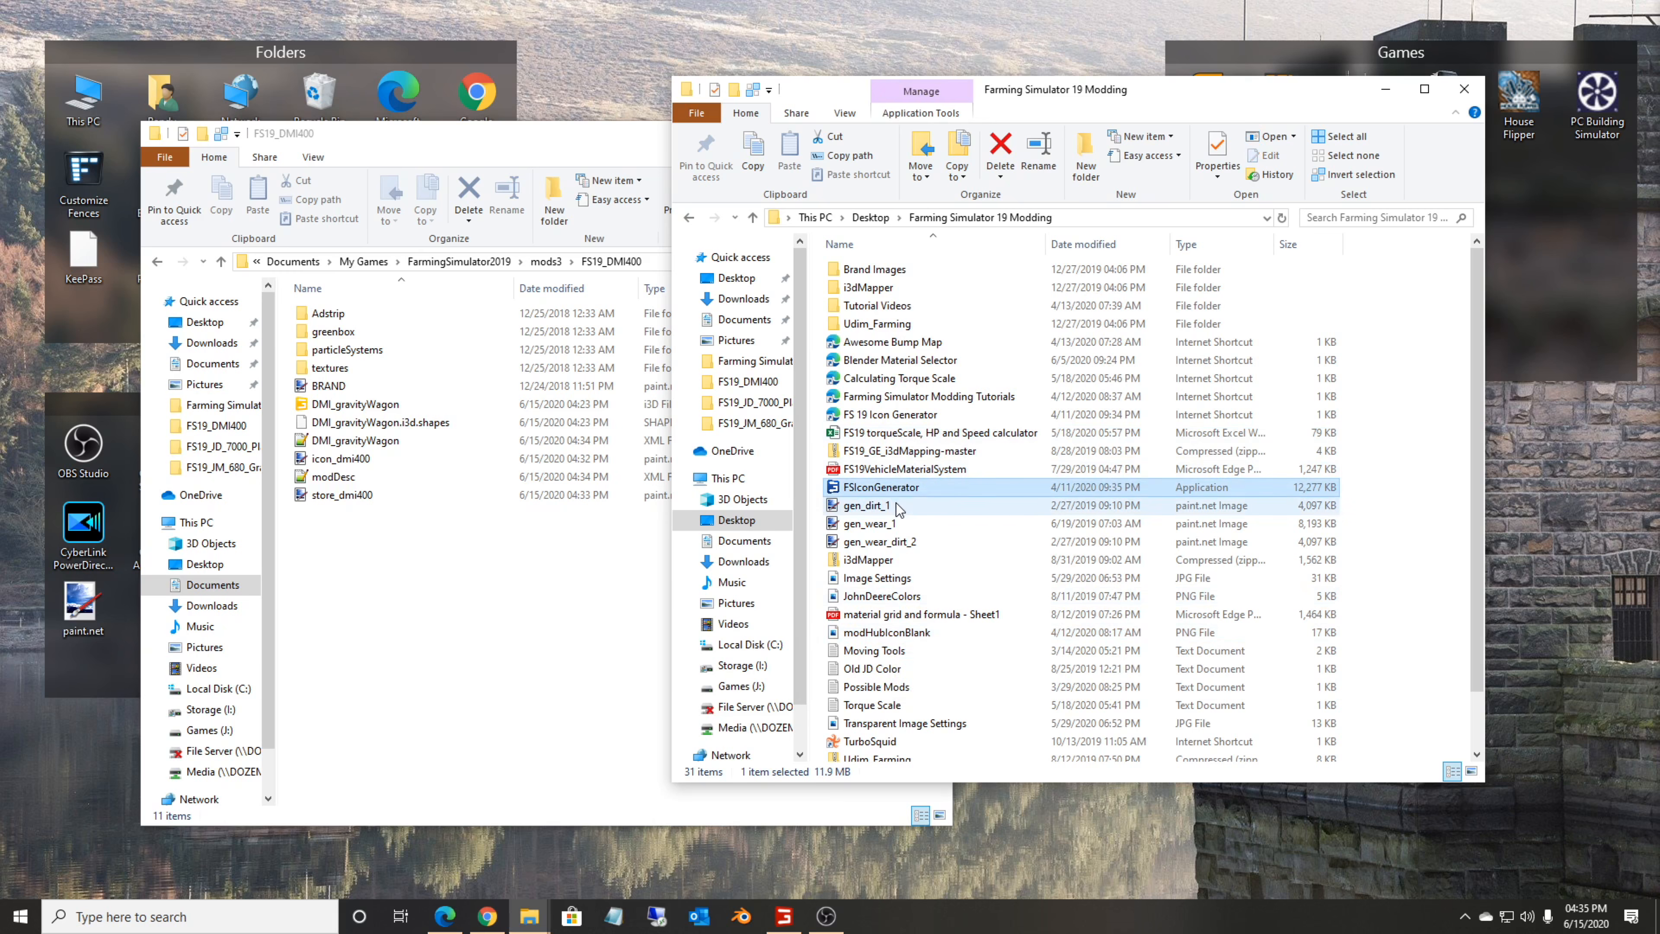
pyautogui.click(879, 632)
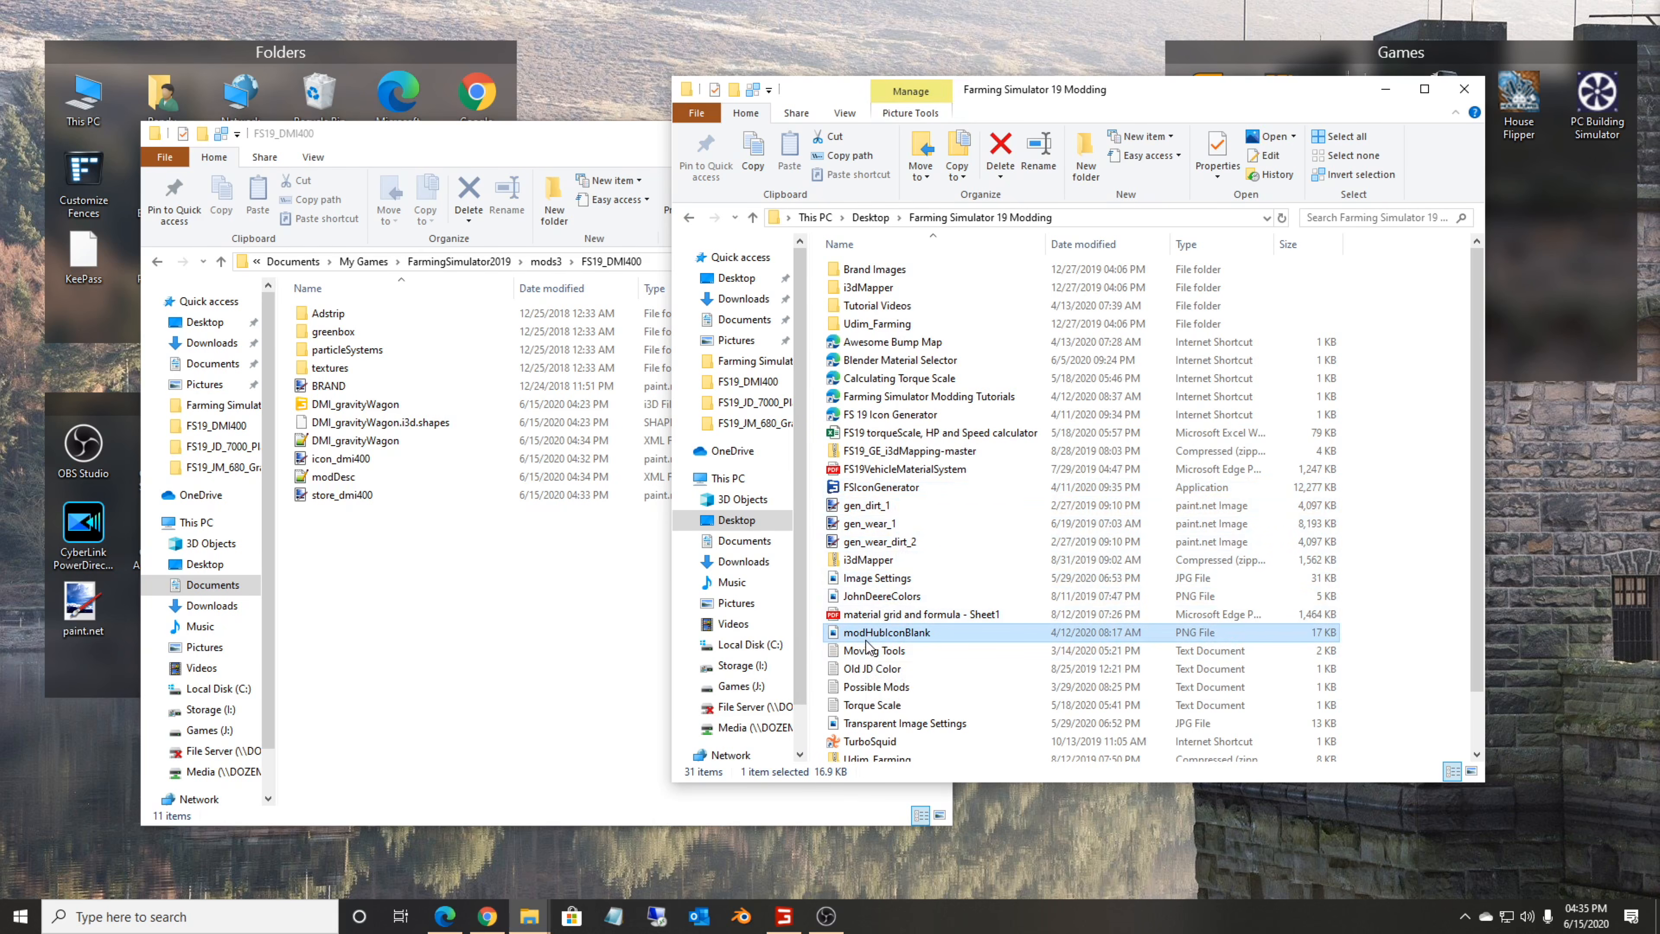